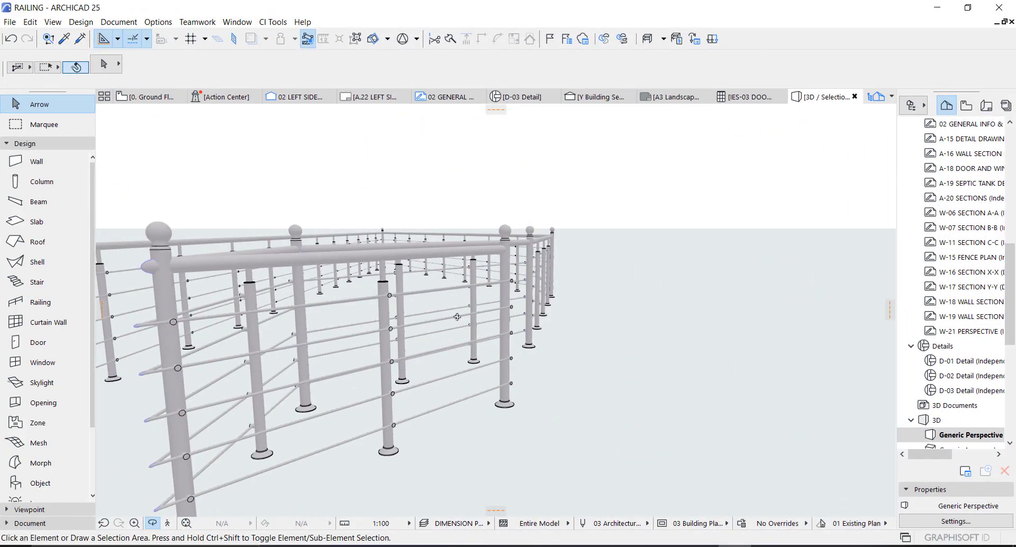
# Step: Enclose the smaller railing post on the ground floor plan in a marquee and display only that post in 3D
pyautogui.keyDown('shift'); pyautogui.moveTo(529, 349); pyautogui.dragTo(594, 356, button='middle'); pyautogui.keyUp('shift')
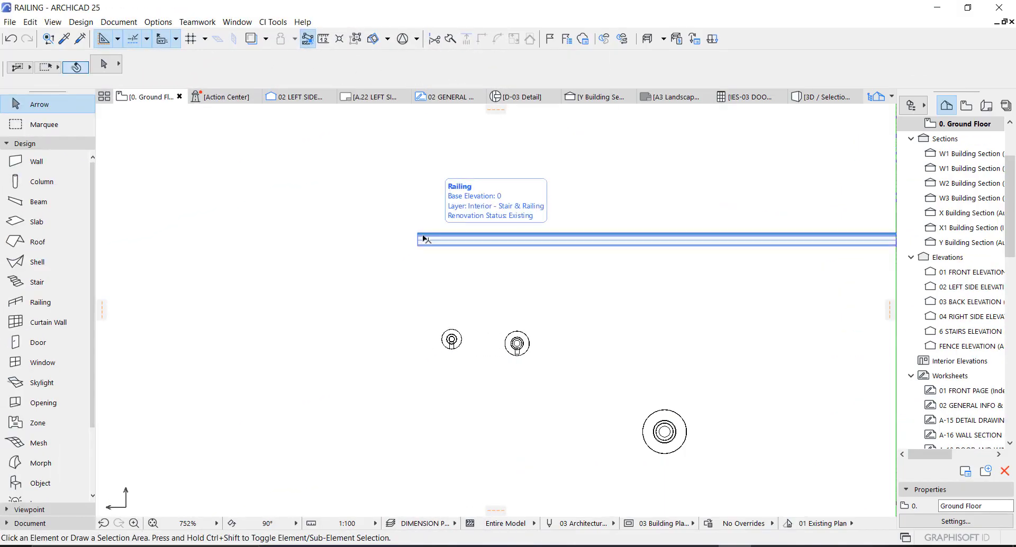
pyautogui.scroll(-1, 396, 267)
pyautogui.scroll(-3, 452, 266)
pyautogui.scroll(5, 471, 307)
pyautogui.scroll(5, 455, 267)
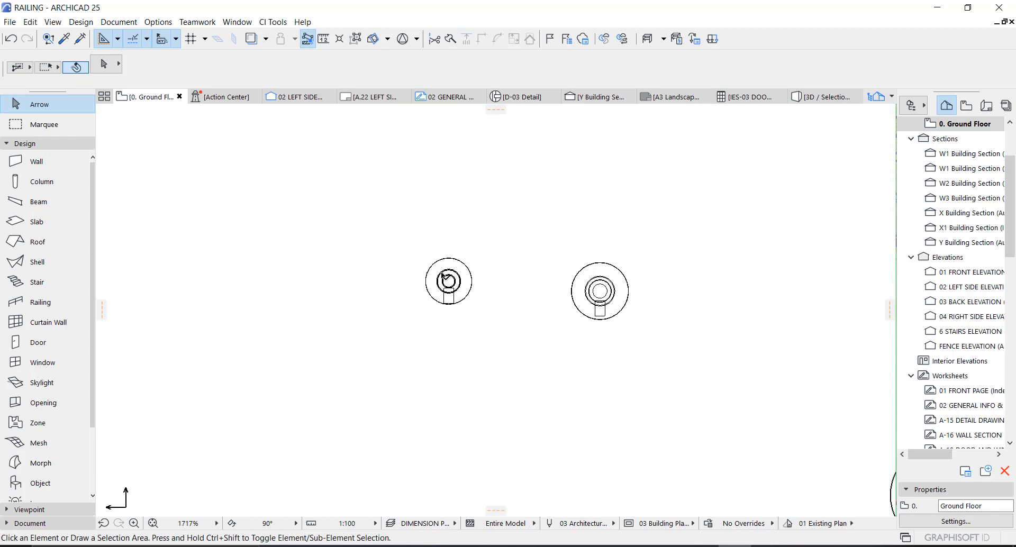
pyautogui.click(38, 127)
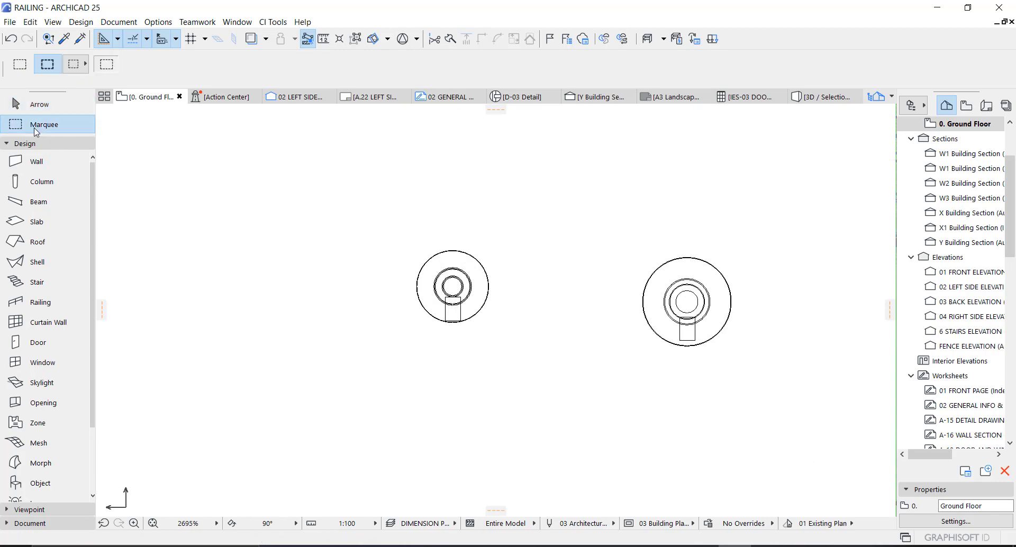
pyautogui.click(541, 237)
pyautogui.click(374, 352)
pyautogui.press('F5')
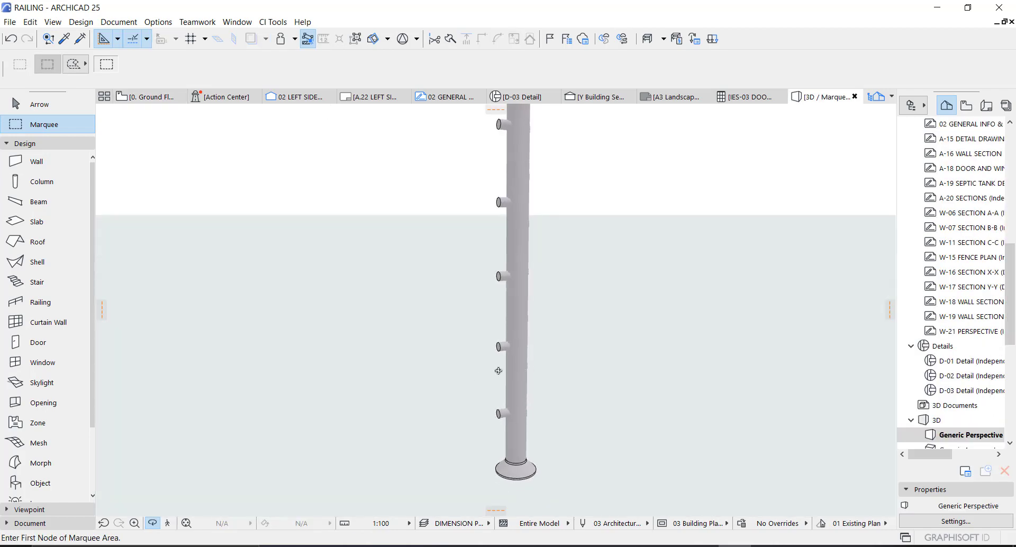
pyautogui.scroll(-3, 461, 353)
pyautogui.scroll(2, 485, 287)
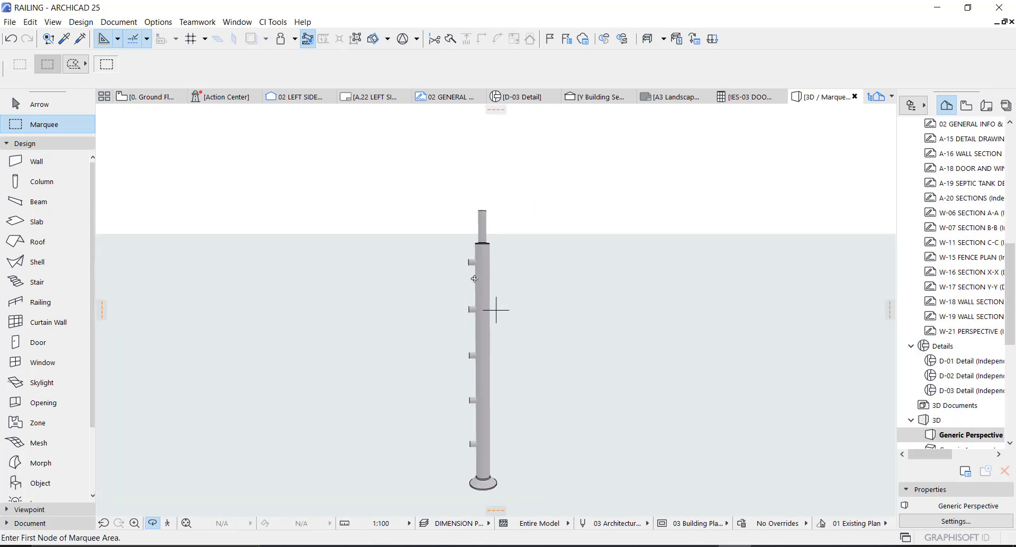
pyautogui.scroll(2, 467, 272)
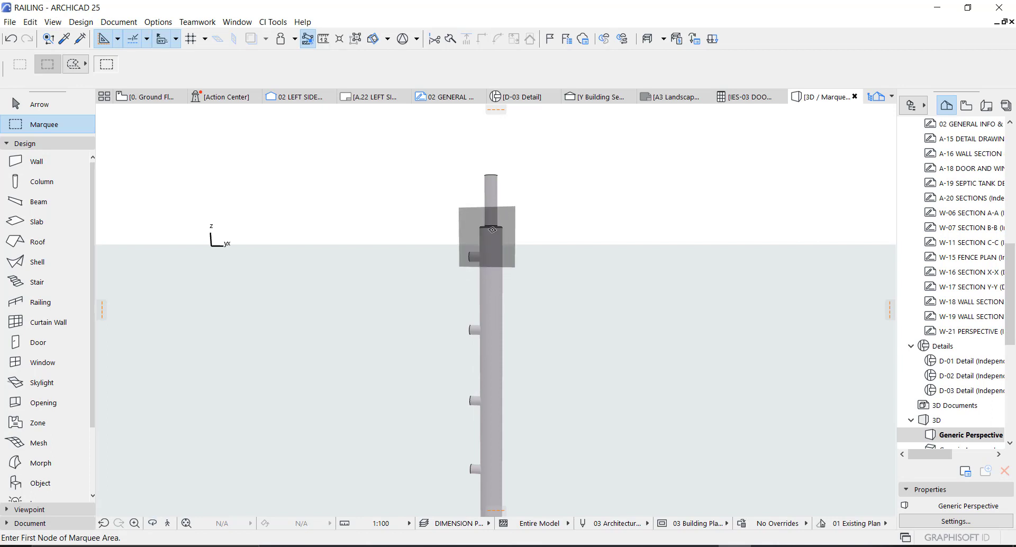
# Step: Select the upright pole of the isolated post to examine its element type and profile, and clear the selection
pyautogui.press('shift')
pyautogui.click(495, 208)
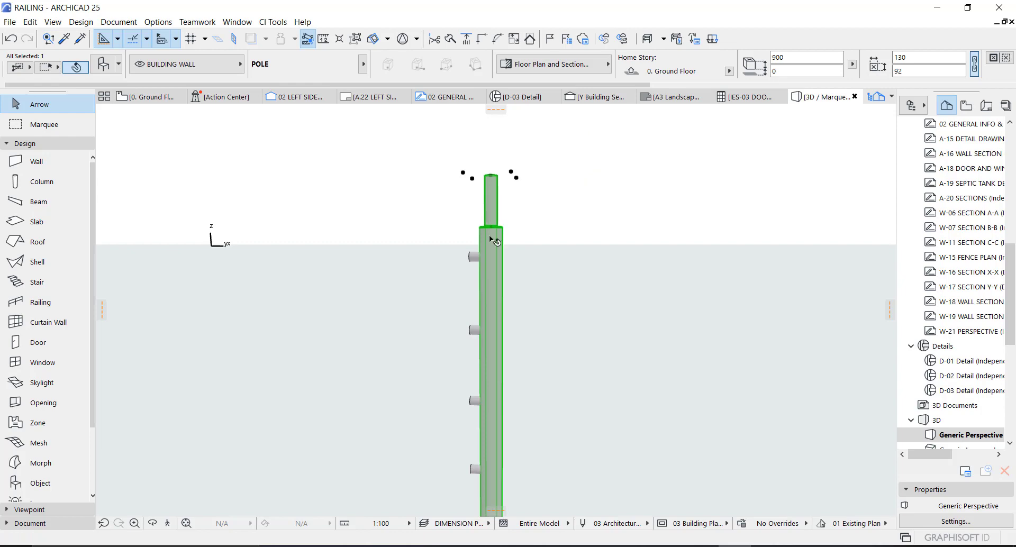
pyautogui.click(512, 213)
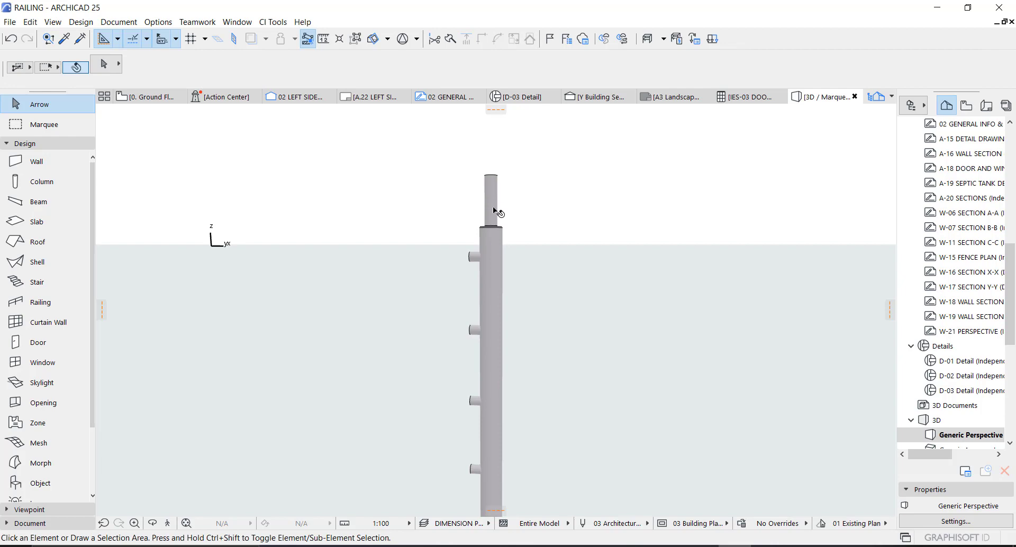
# Step: Open the POLE complex profile for editing in the Profile Manager, examine its outline and surface settings, and close it
pyautogui.click(161, 24)
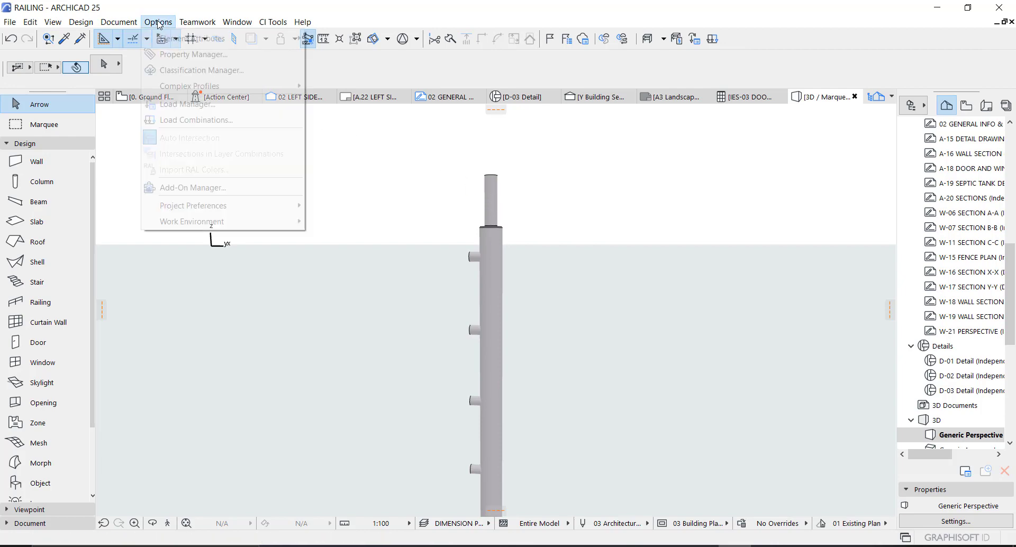
pyautogui.moveTo(300, 86)
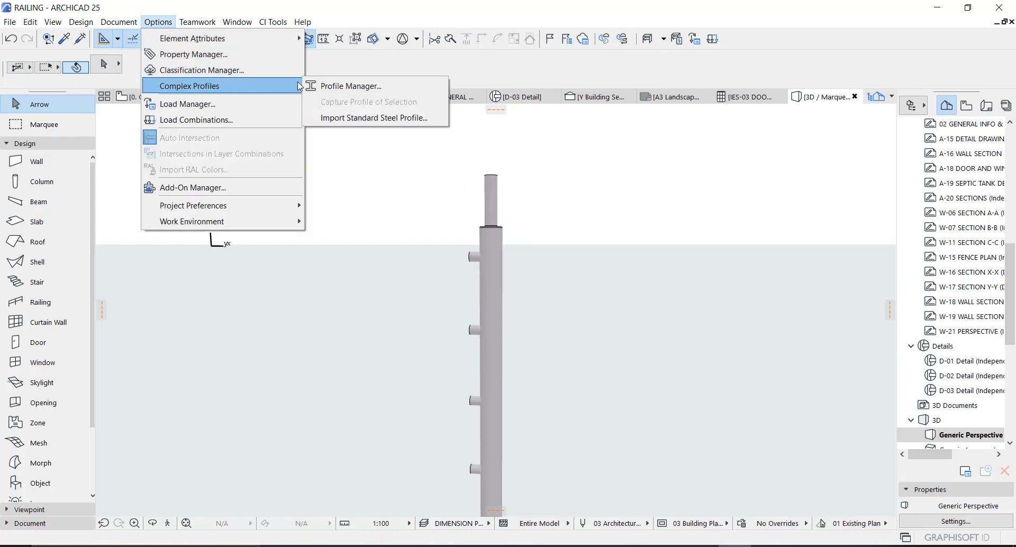
pyautogui.click(351, 86)
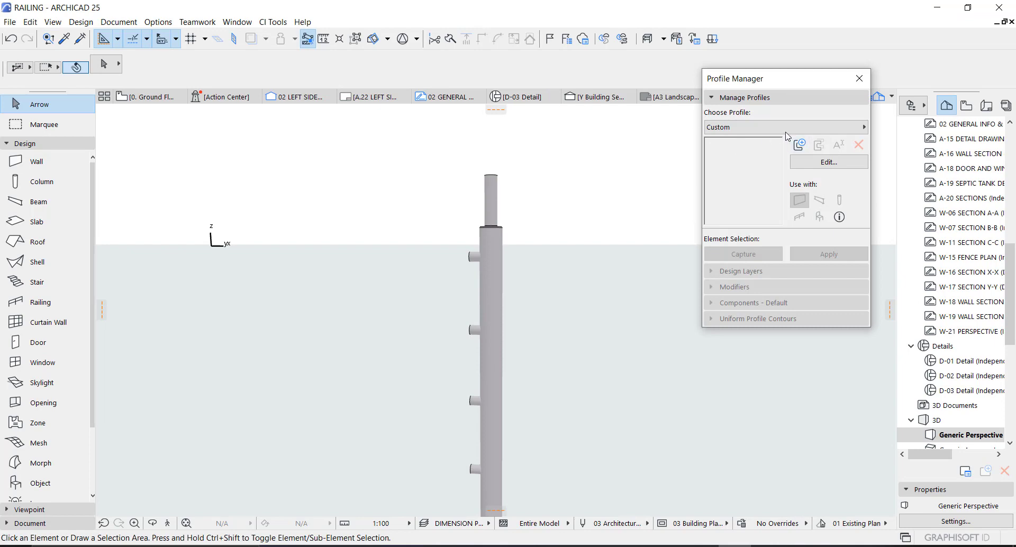
pyautogui.click(786, 132)
pyautogui.scroll(-8, 534, 442)
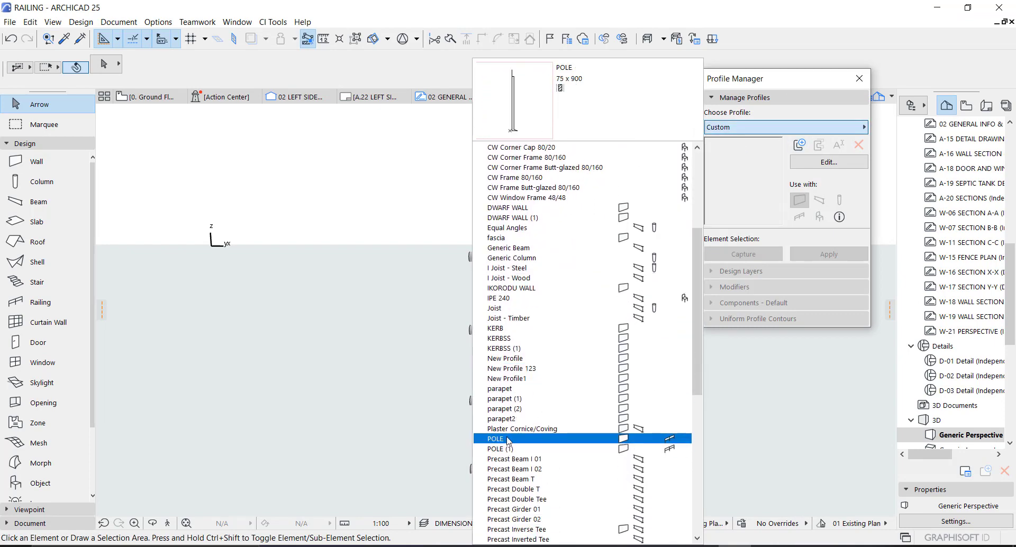
pyautogui.click(508, 439)
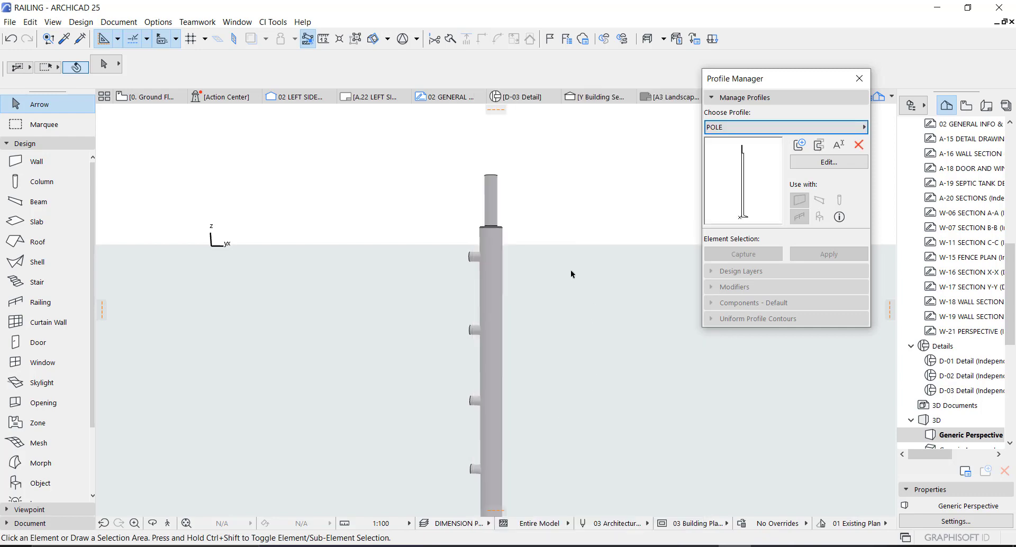
pyautogui.click(805, 170)
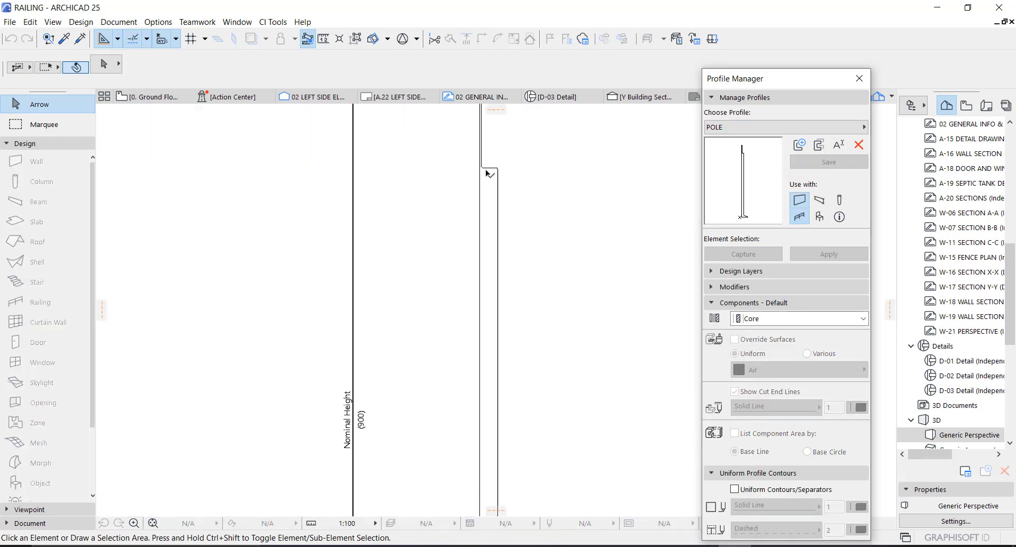
pyautogui.click(493, 360)
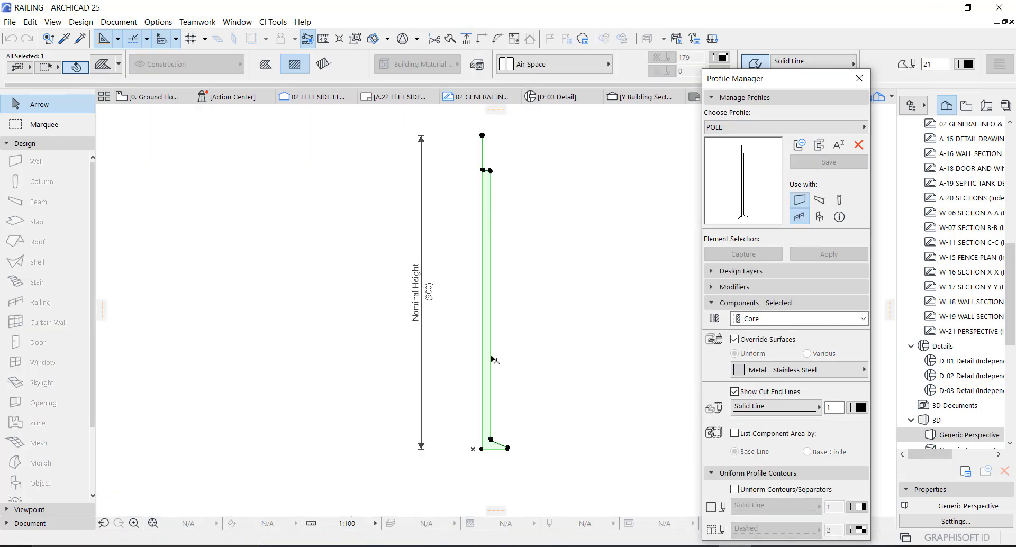
pyautogui.press('Escape')
pyautogui.hotkey('ctrl', 'w')
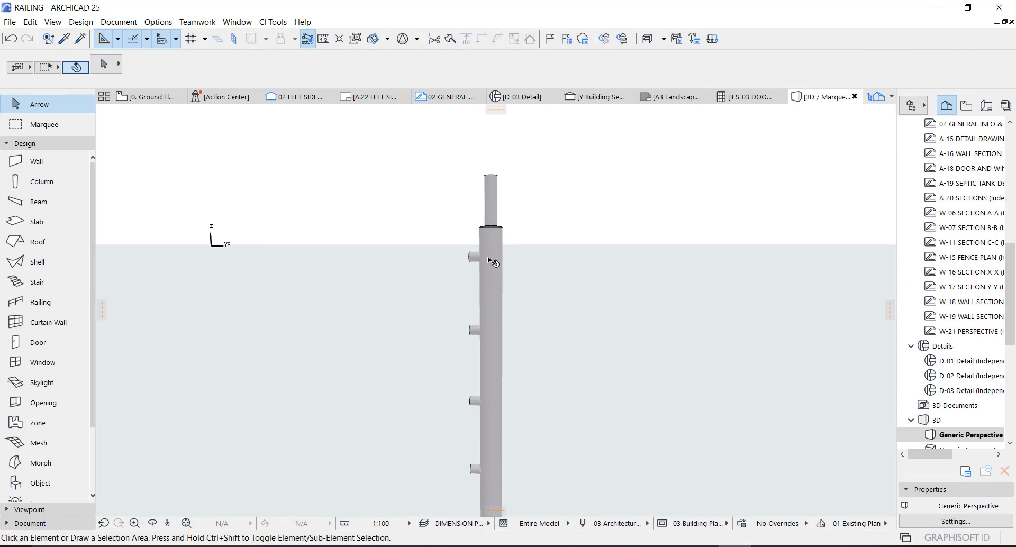
# Step: Return to the ground floor plan and examine the Wall tool's curved geometry methods, including the 3-point arc
pyautogui.scroll(-1, 496, 267)
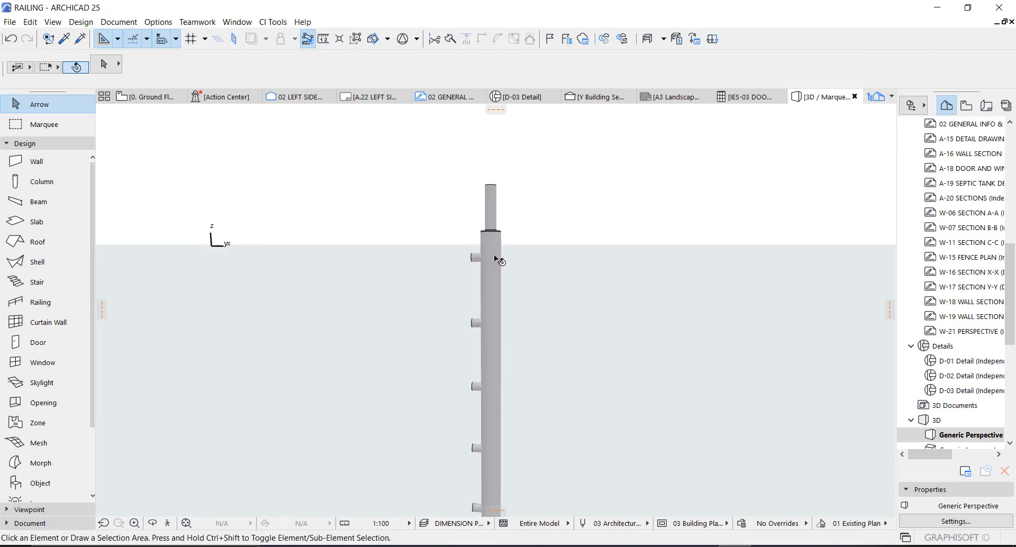
pyautogui.press('F2')
pyautogui.click(53, 165)
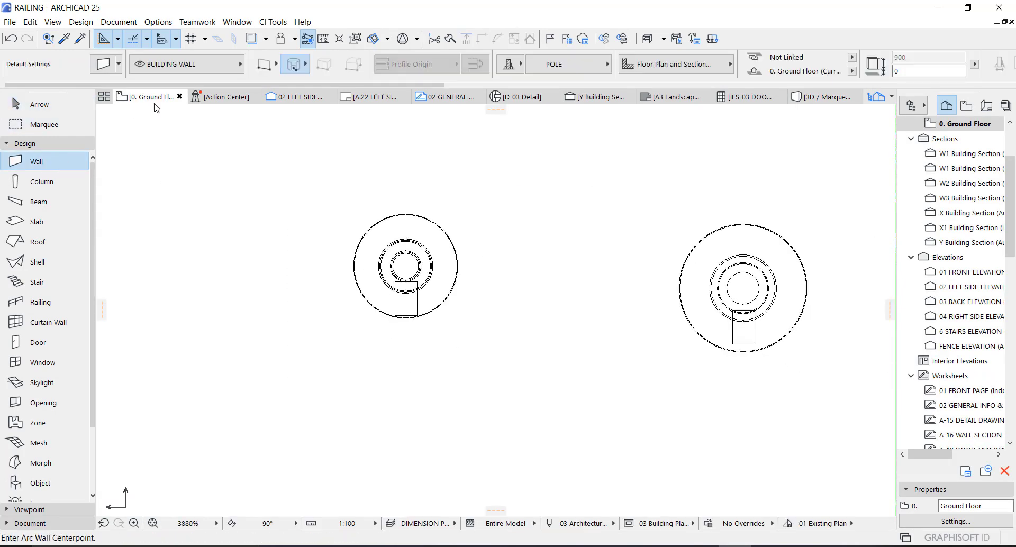
pyautogui.click(295, 64)
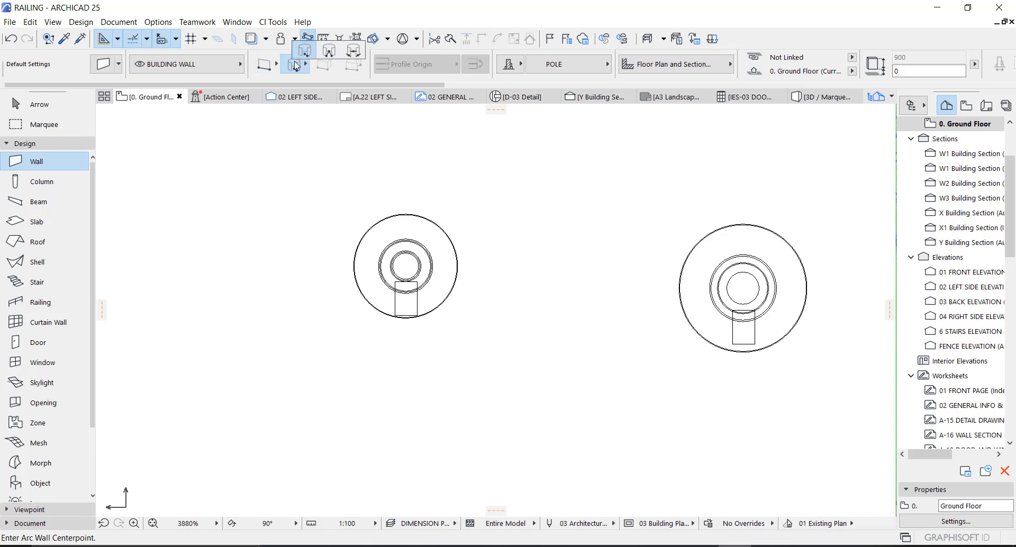
pyautogui.click(329, 52)
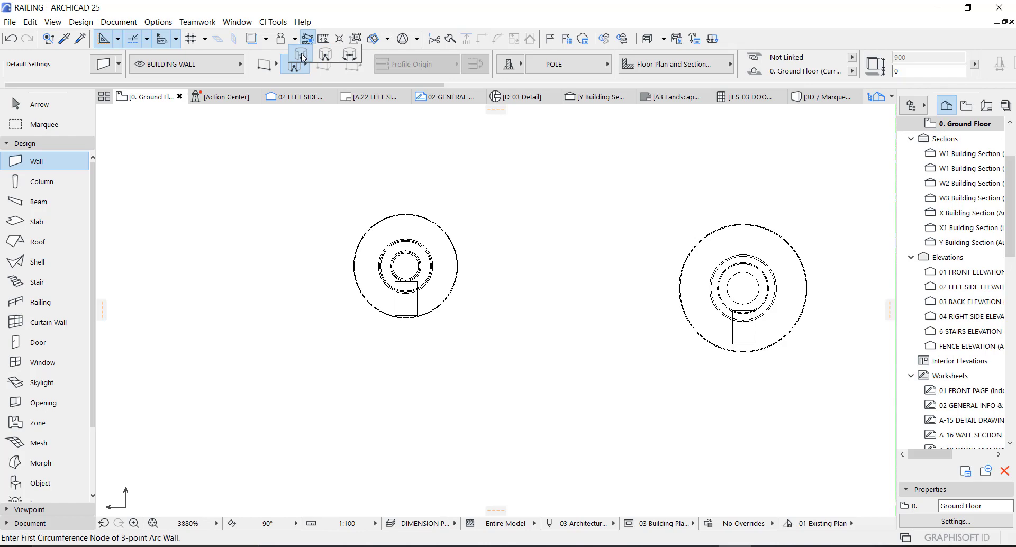
# Step: Draw a new marquee of about 134 × 112 around the smaller post in plan and display its contents in 3D
pyautogui.press('m')
pyautogui.click(447, 188)
pyautogui.press('Escape')
pyautogui.click(494, 201)
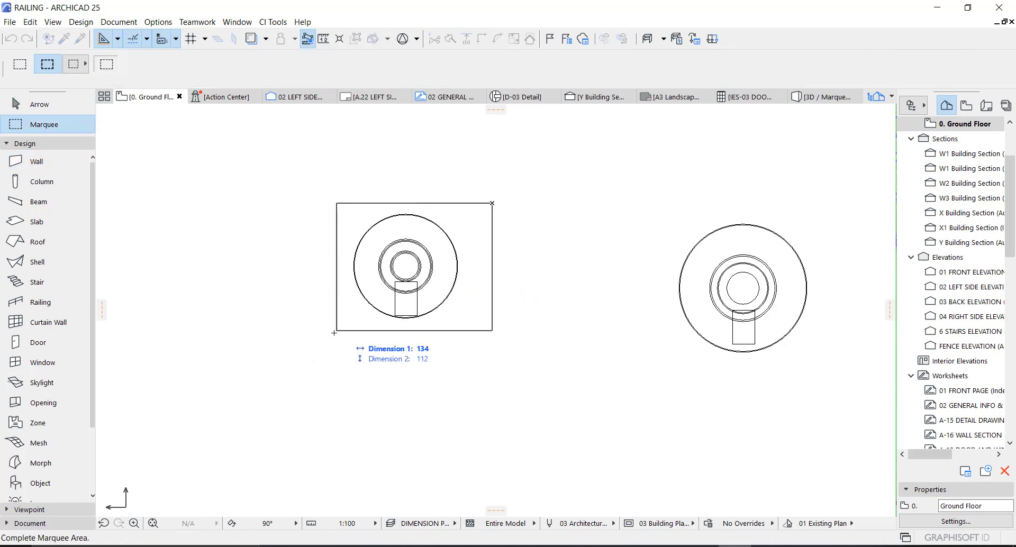
pyautogui.click(332, 336)
pyautogui.press('F5')
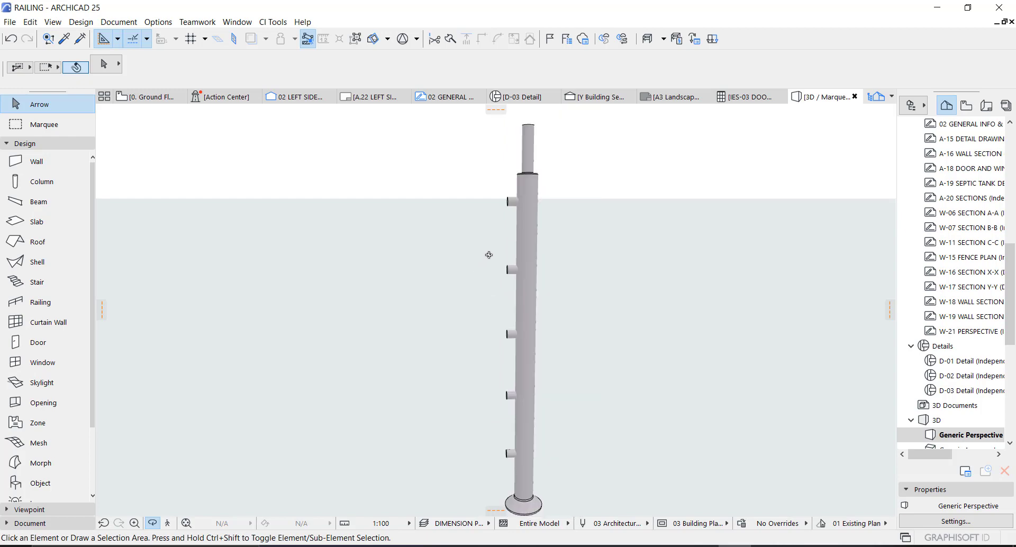
# Step: Select the five short beams on the smaller post and examine their cross-section shape, size and surface settings
pyautogui.moveTo(511, 203)
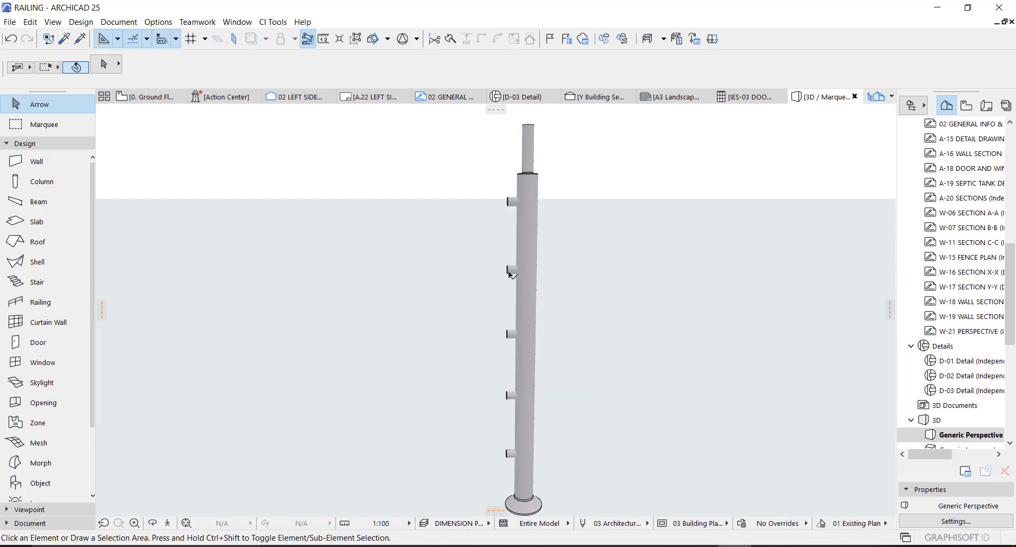
pyautogui.click(511, 202)
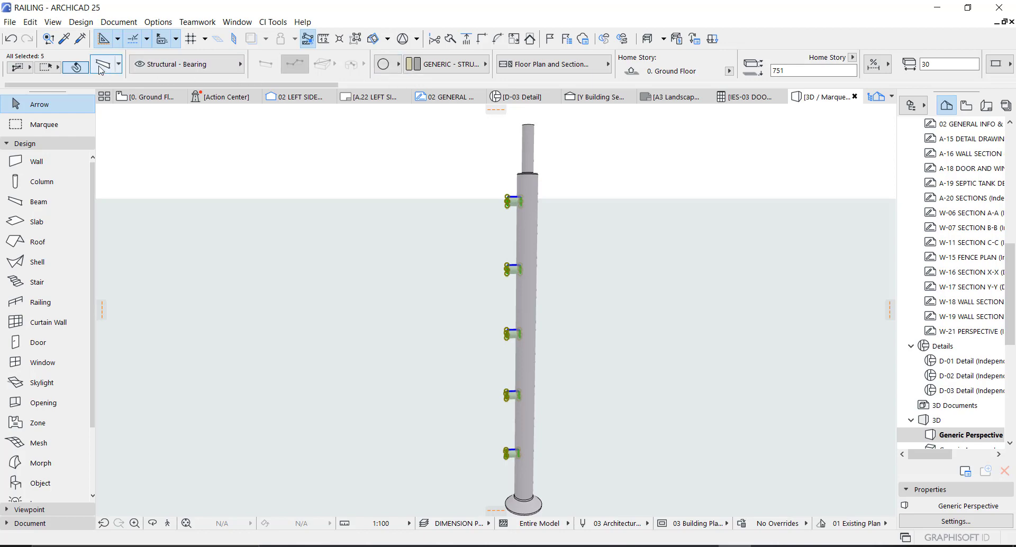
pyautogui.click(392, 68)
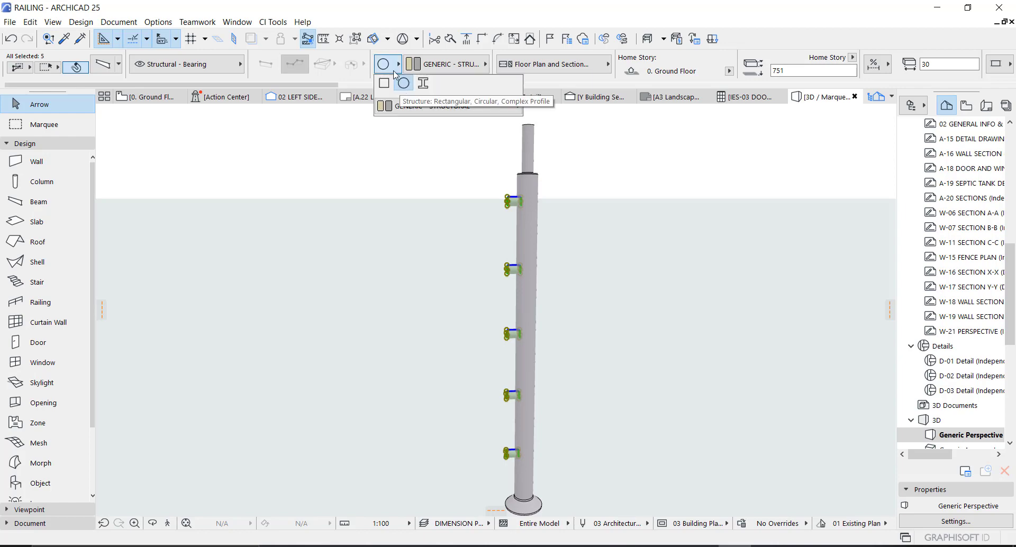
pyautogui.click(402, 91)
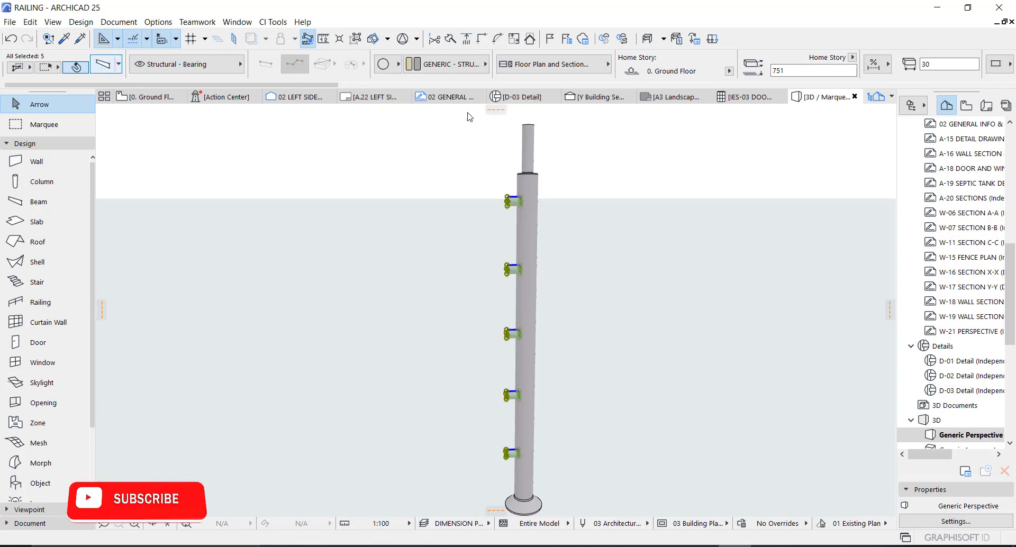
pyautogui.click(104, 64)
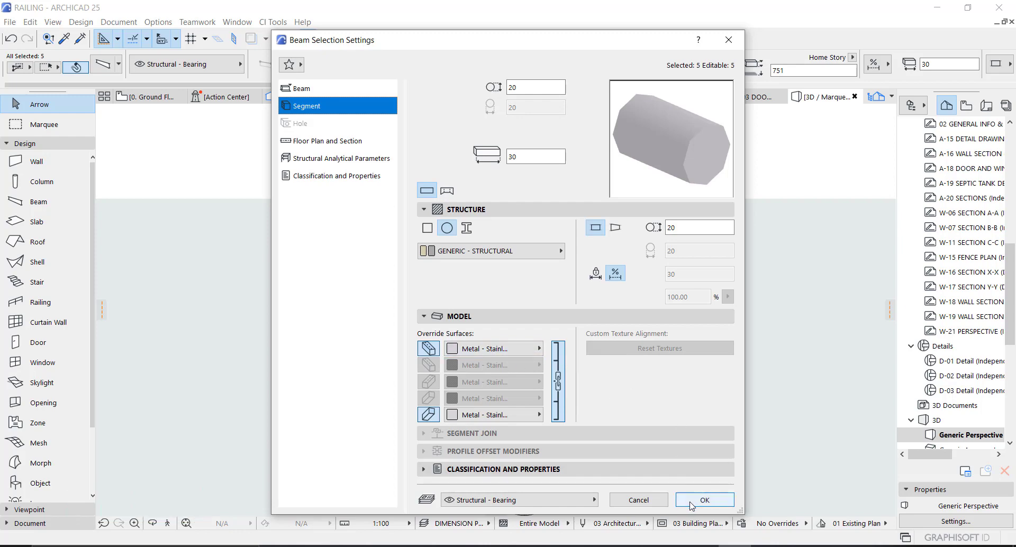
pyautogui.click(707, 500)
# Step: Select the smaller post's full-height pole, including its base, to examine it and clear the selection
pyautogui.scroll(-2, 550, 320)
pyautogui.keyDown('shift'); pyautogui.moveTo(560, 298); pyautogui.dragTo(467, 260, button='middle'); pyautogui.keyUp('shift')
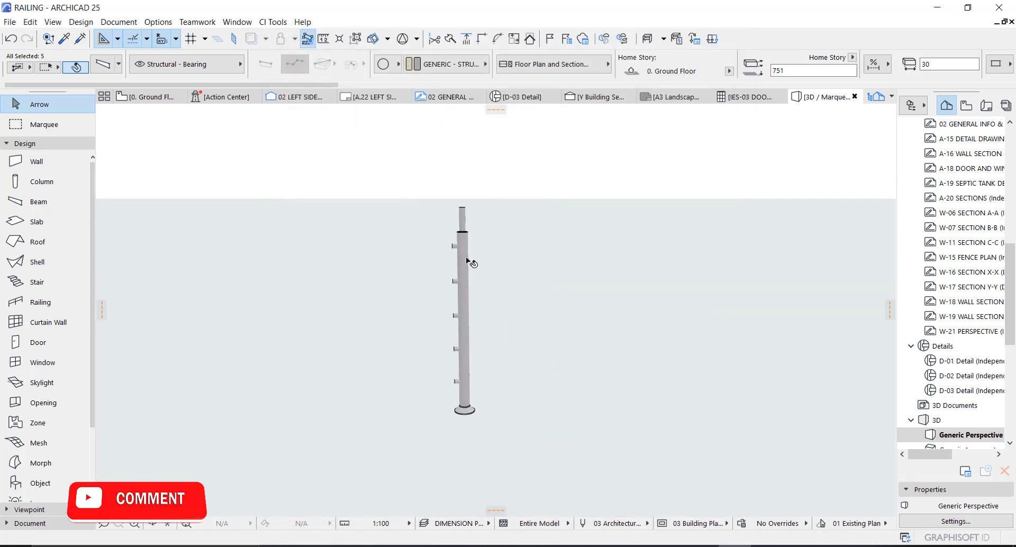
pyautogui.click(469, 409)
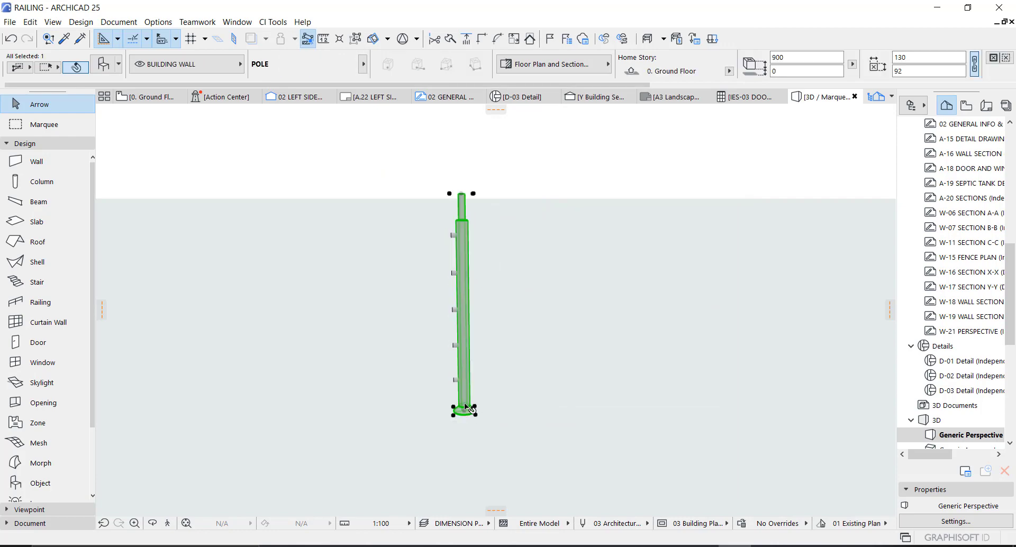
pyautogui.click(462, 253)
pyautogui.click(513, 227)
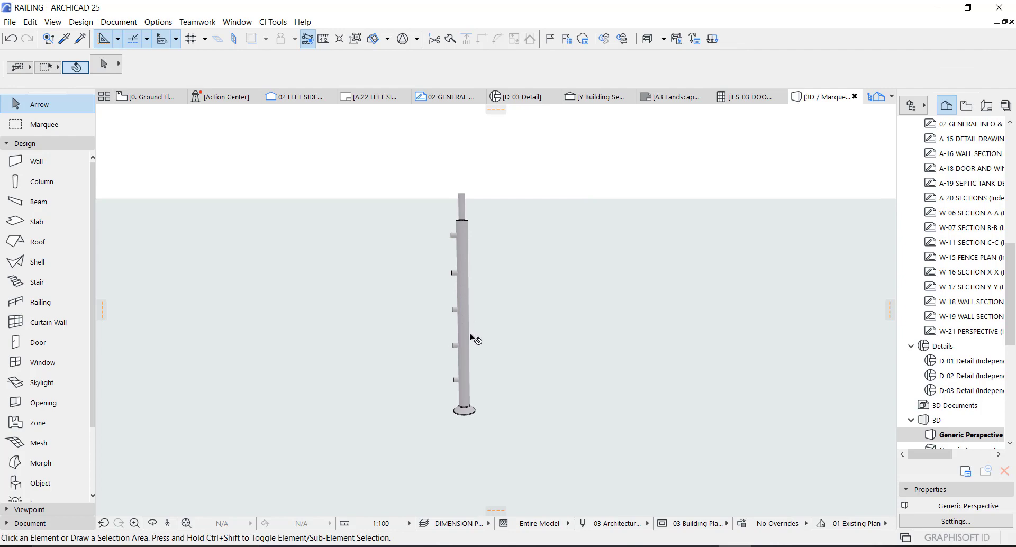
# Step: Isolate the larger ball-topped post in 3D with a marquee from the ground floor plan and select its five short beams
pyautogui.press('F2')
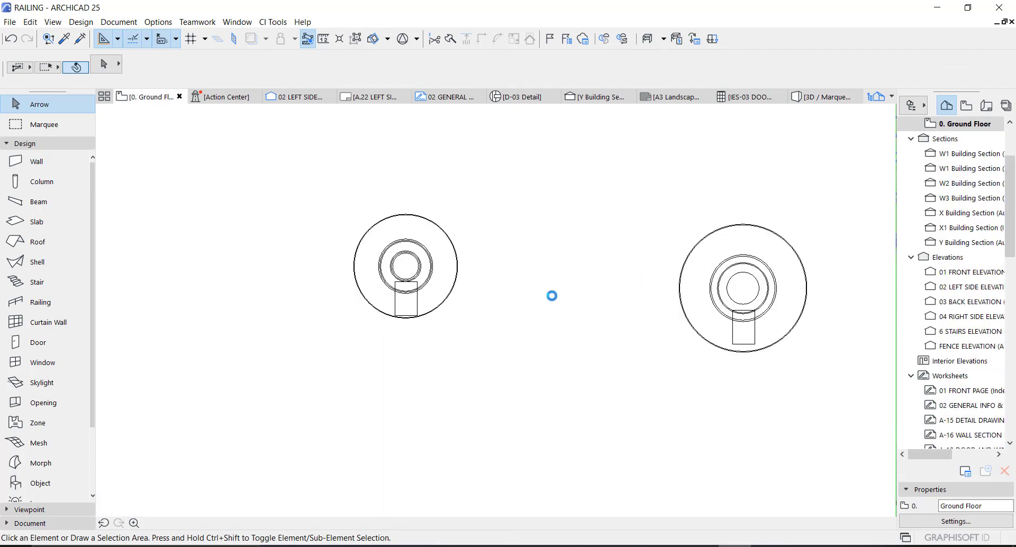
pyautogui.press('m')
pyautogui.click(579, 227)
pyautogui.click(748, 345)
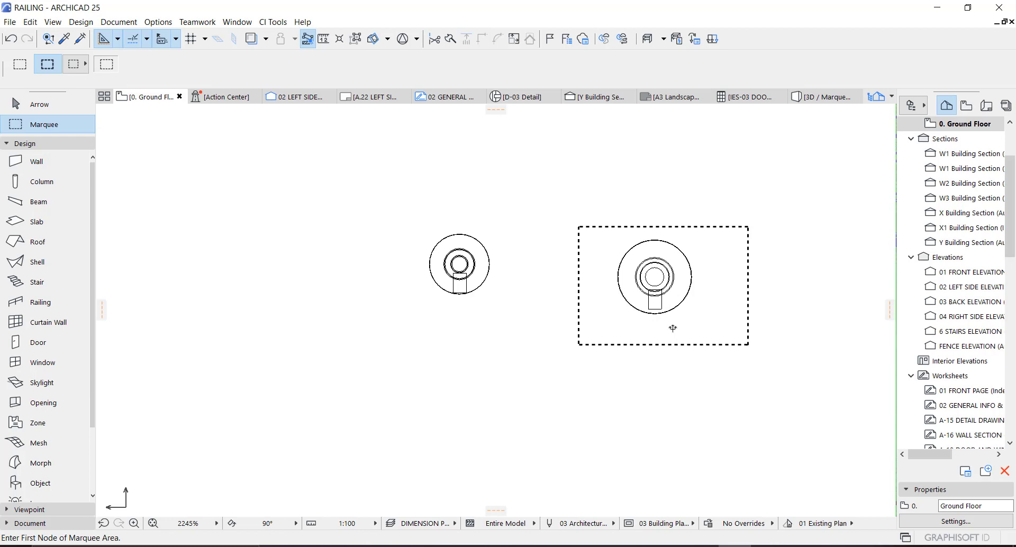
pyautogui.press('F5')
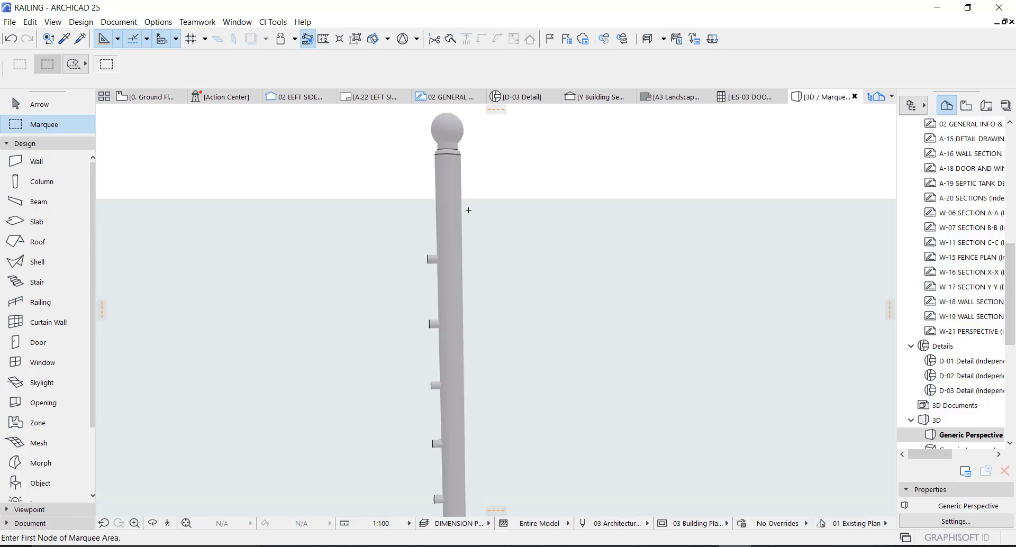
pyautogui.scroll(-2, 469, 210)
pyautogui.press('a')
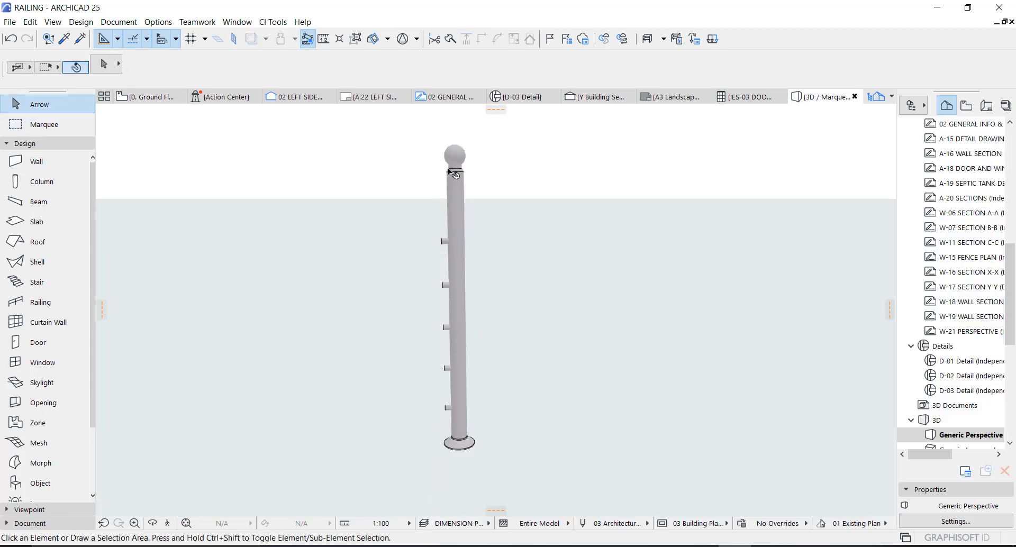
pyautogui.click(445, 244)
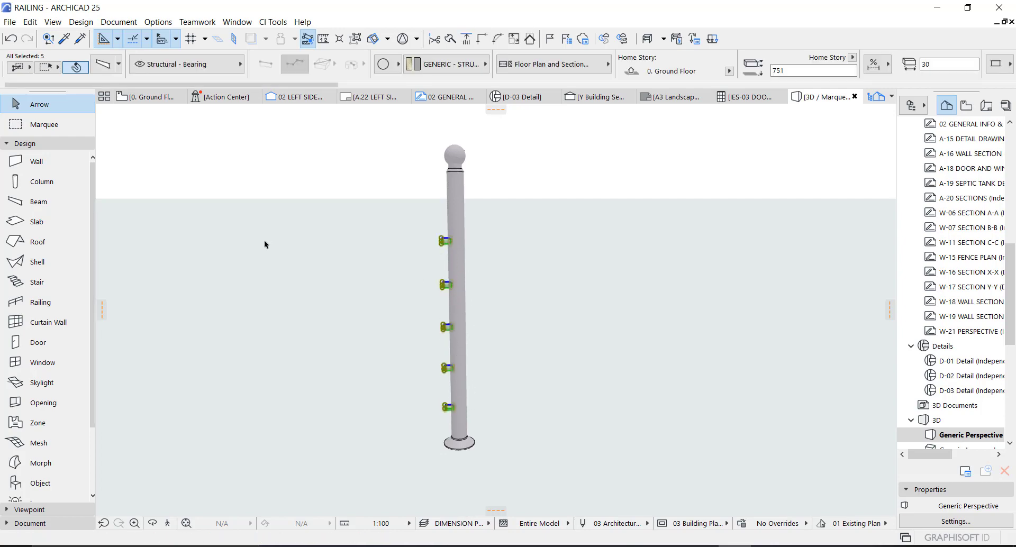
# Step: Select the larger post's pole and then its ball top to examine which library object each one is
pyautogui.scroll(2, 455, 183)
pyautogui.click(465, 190)
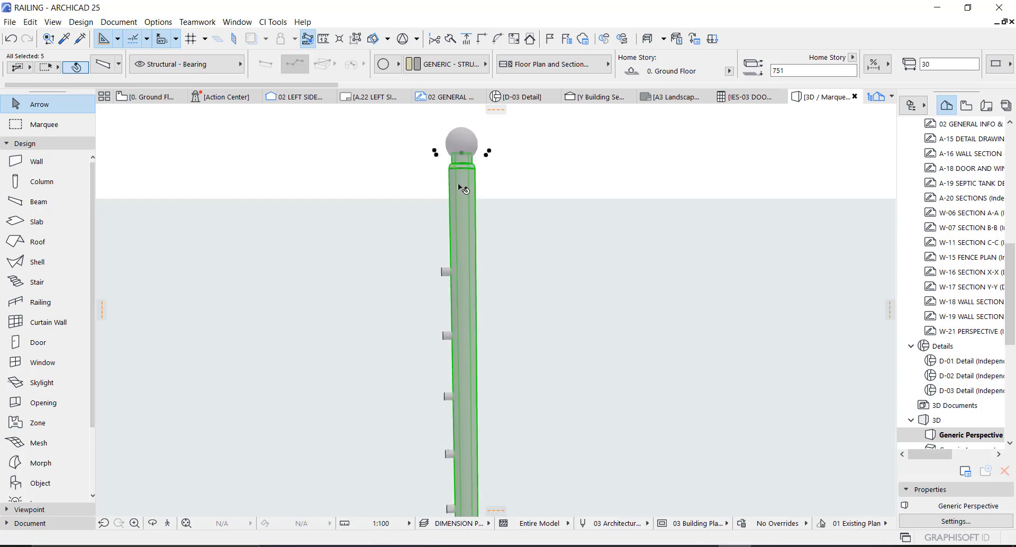
pyautogui.moveTo(467, 194)
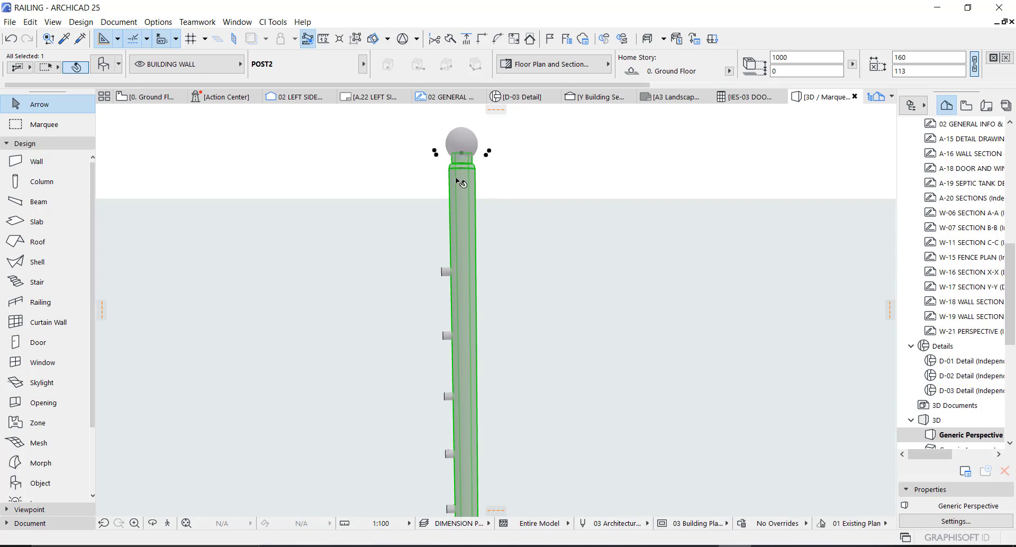
pyautogui.click(466, 143)
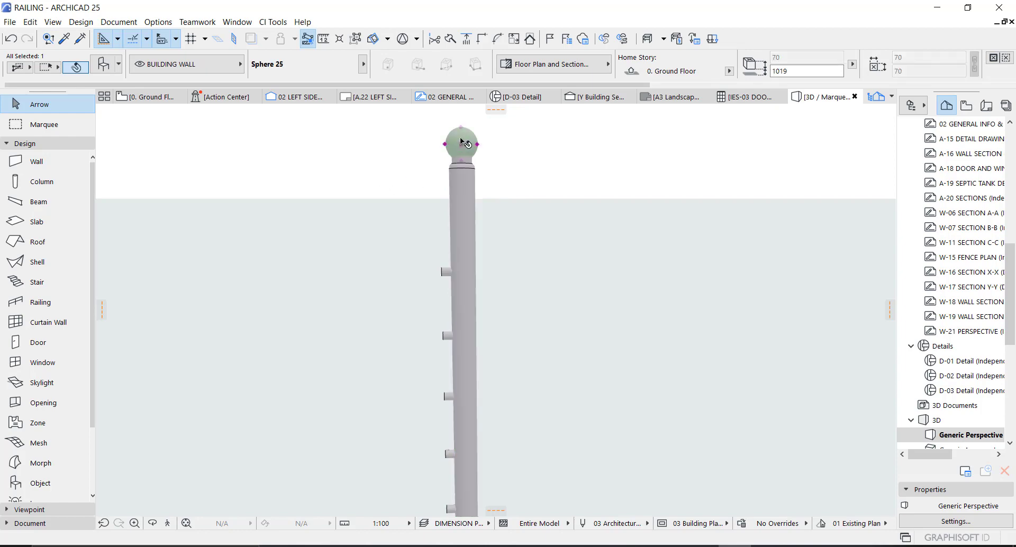
pyautogui.scroll(2, 466, 142)
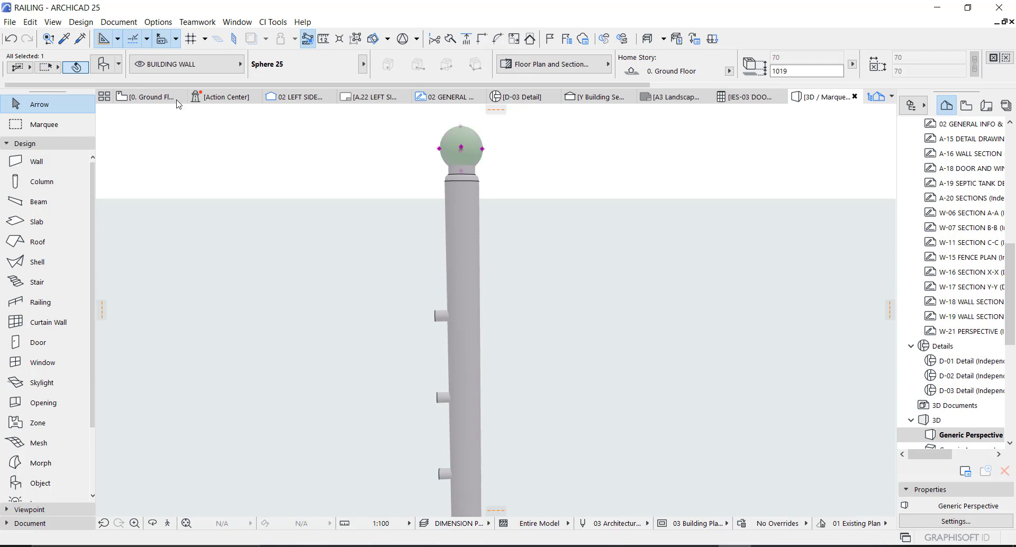
# Step: Search the object library for SPHERE from the ball's settings, examine its radius and surface, and clear the selection
pyautogui.click(109, 66)
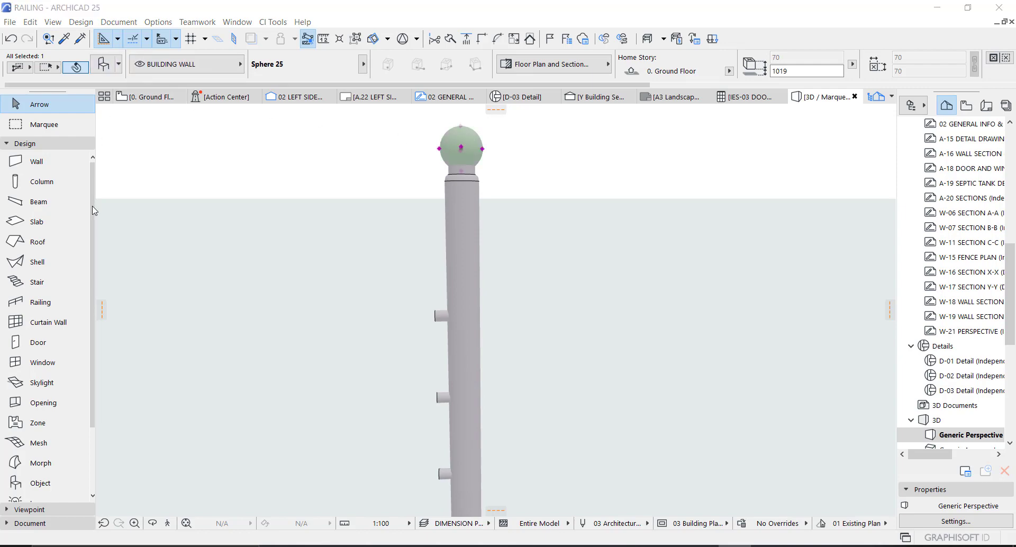
pyautogui.click(221, 68)
pyautogui.write('SPHERE')
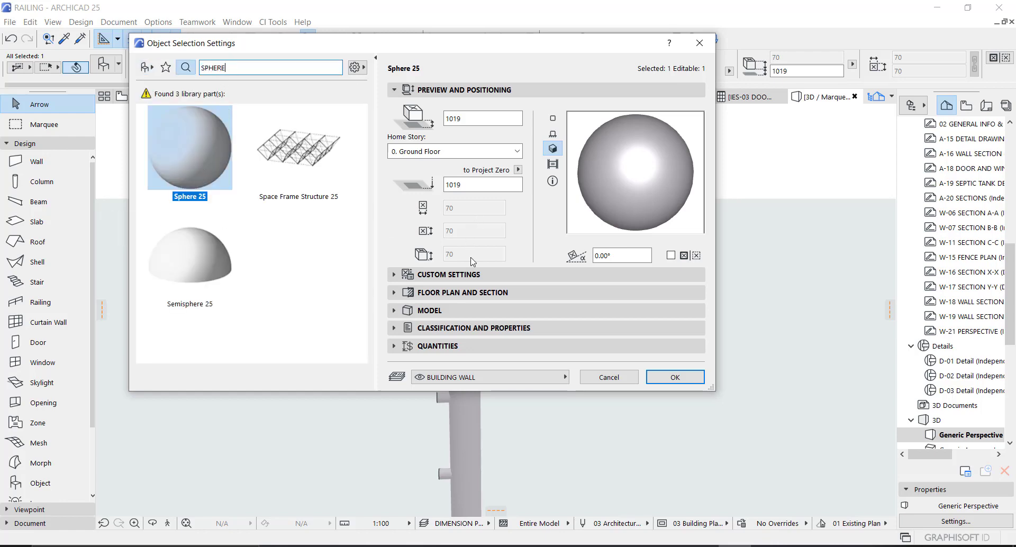
pyautogui.click(450, 274)
pyautogui.click(536, 141)
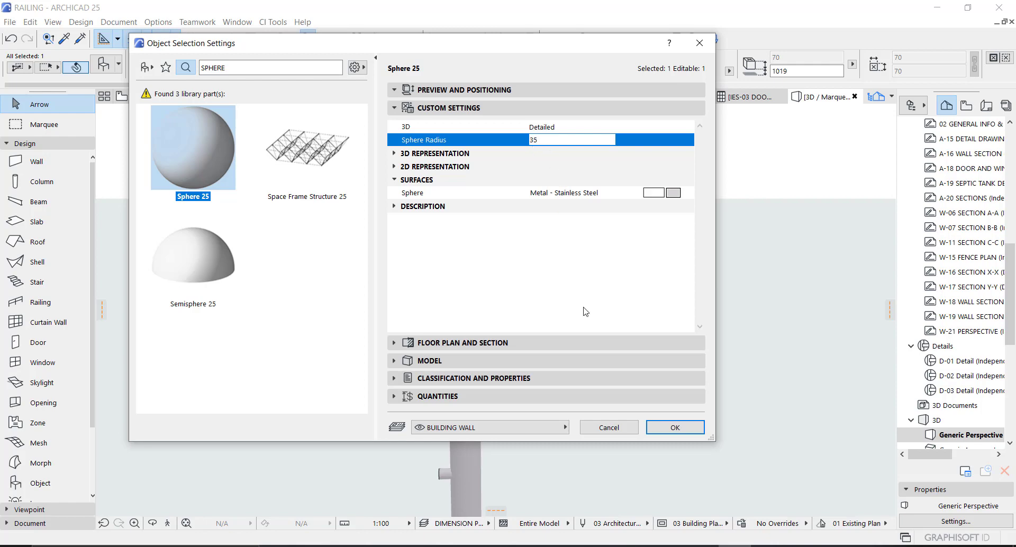
pyautogui.click(676, 428)
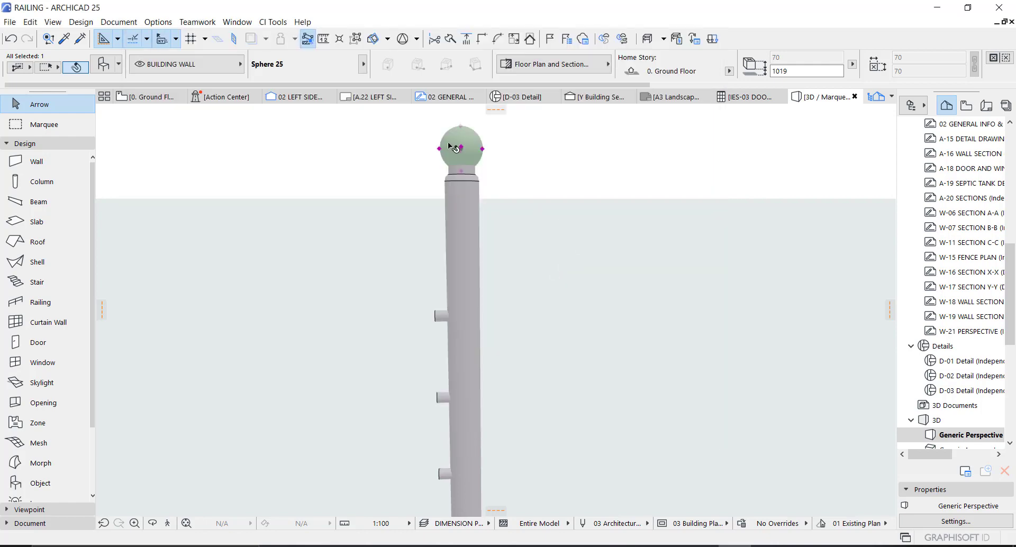
pyautogui.click(550, 193)
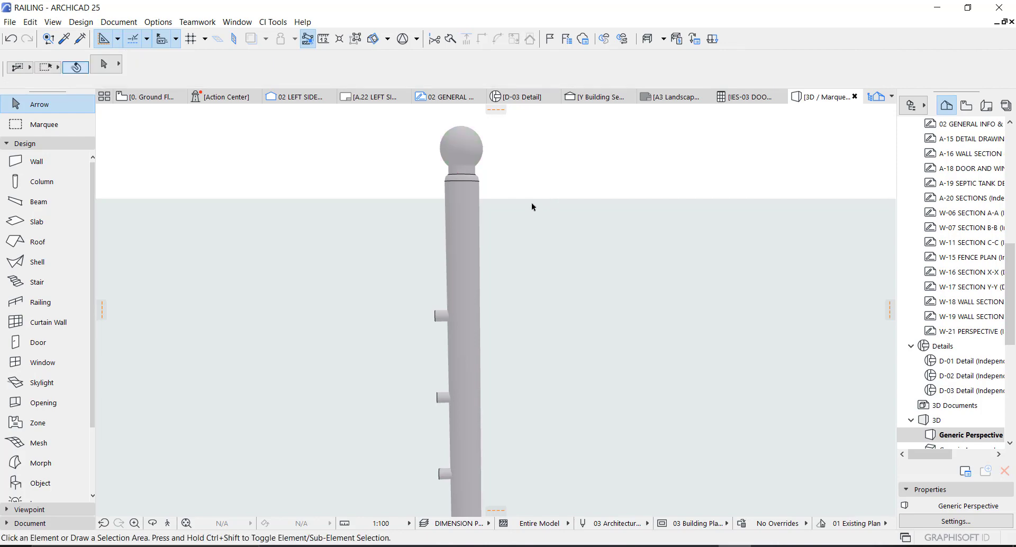
# Step: Select all elements of the smaller post in the ground floor plan and display only them in 3D
pyautogui.scroll(-3, 532, 202)
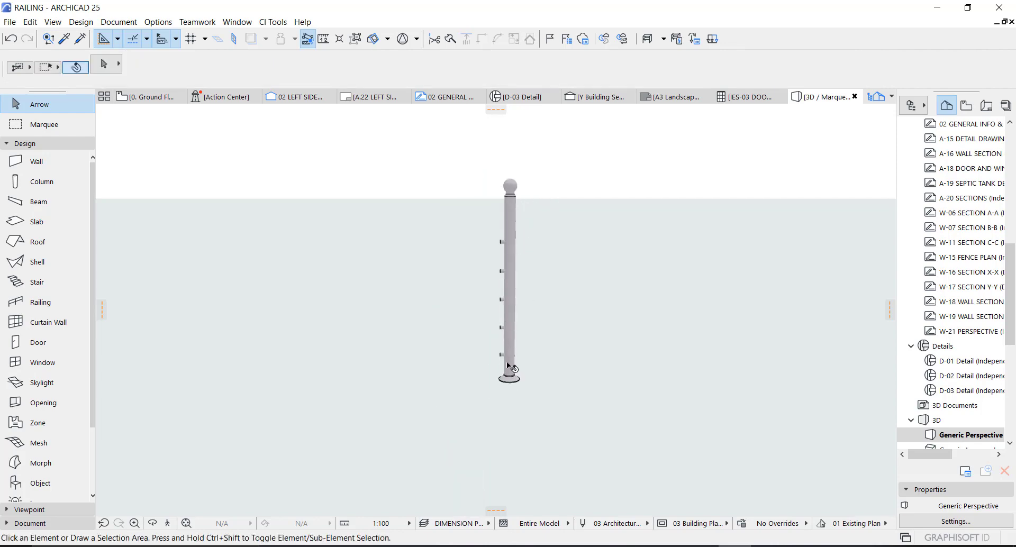
pyautogui.press('F2')
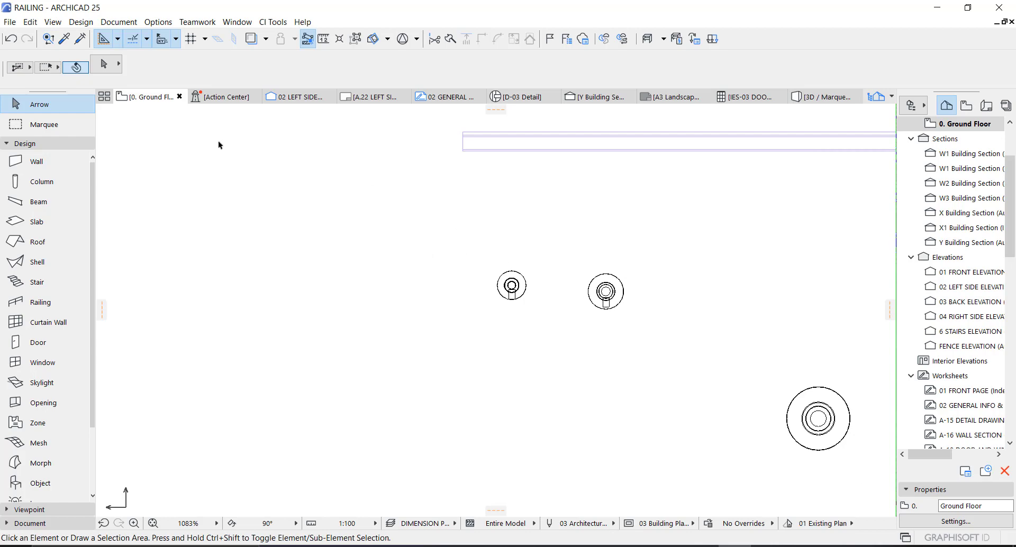
pyautogui.click(76, 309)
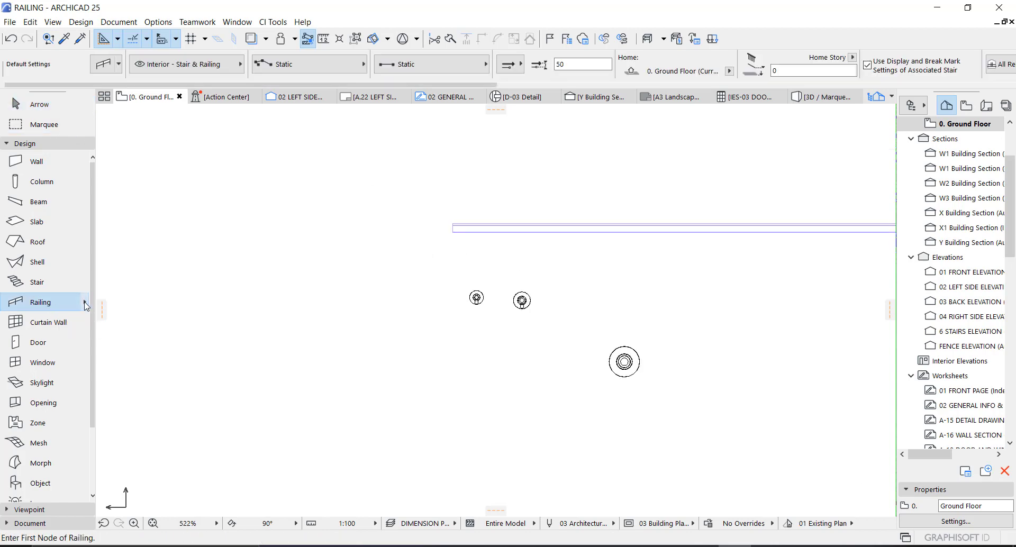
pyautogui.press('Escape')
pyautogui.scroll(4, 472, 304)
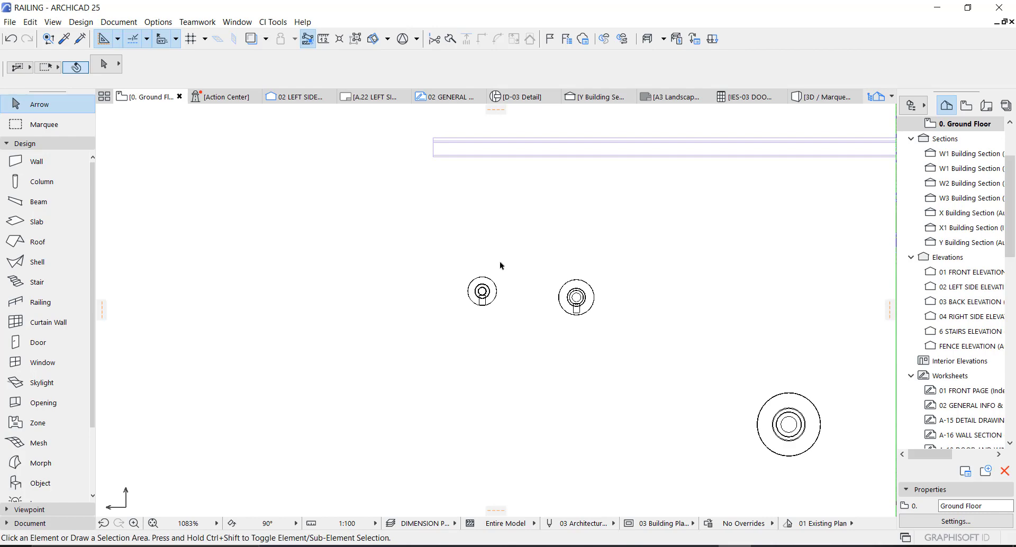
pyautogui.click(482, 292)
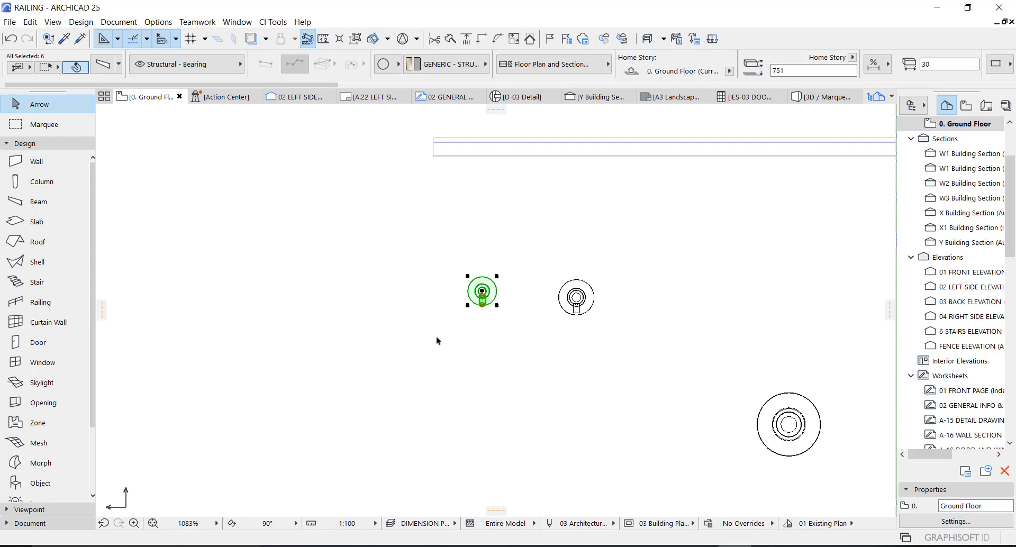
pyautogui.press('F3')
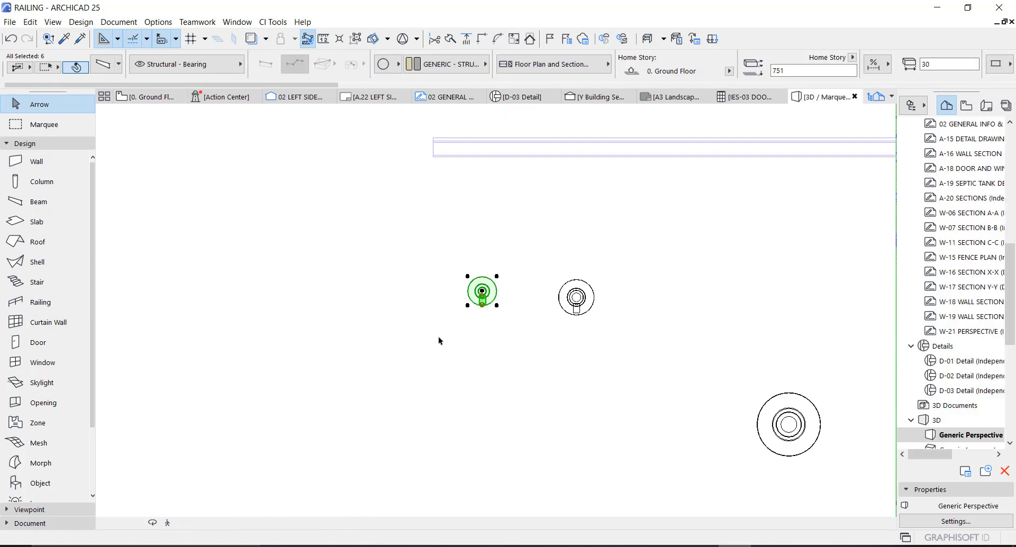
pyautogui.press('F5')
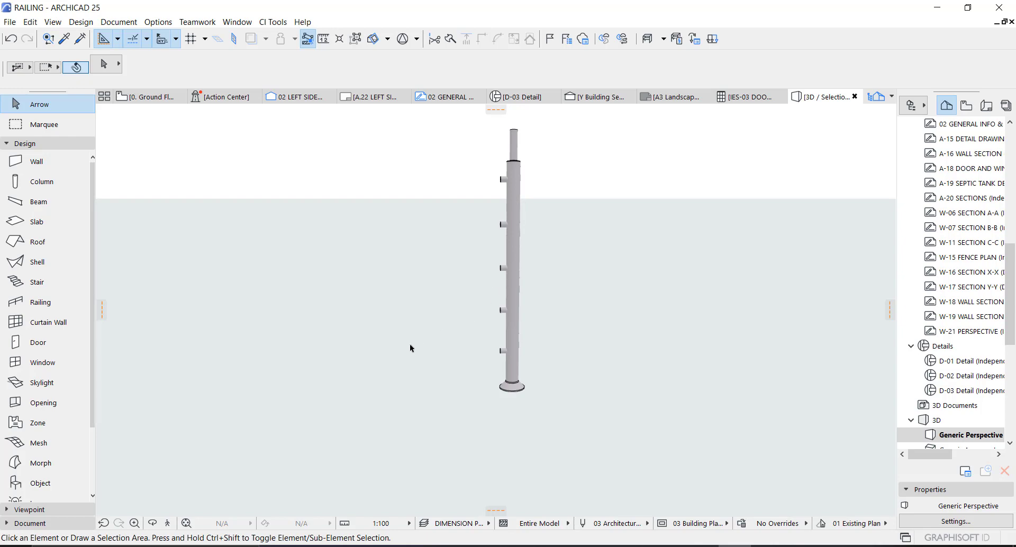
# Step: Return to the ground floor plan, clear the selection and load the Wired Railing favorite for the Railing tool
pyautogui.press('F2')
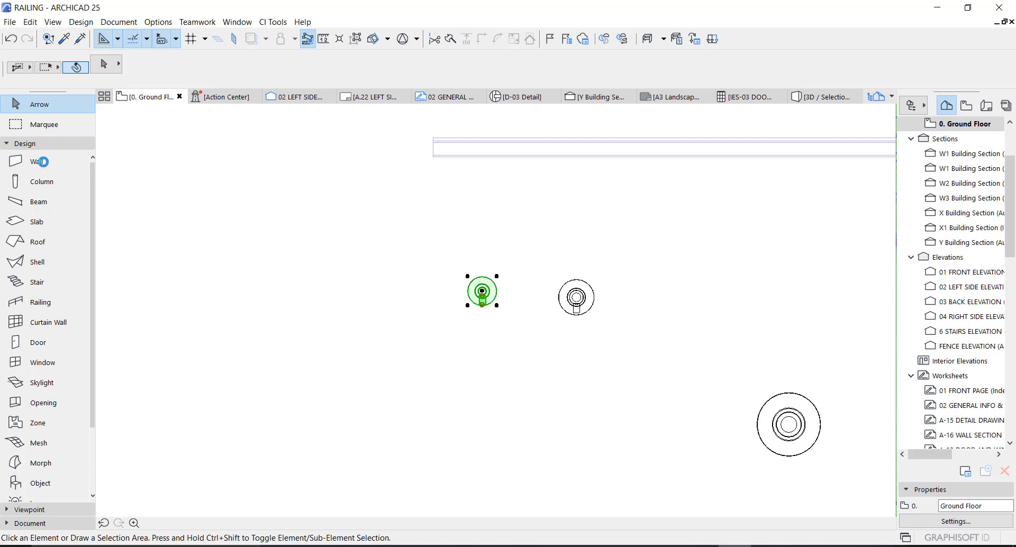
pyautogui.press('Escape')
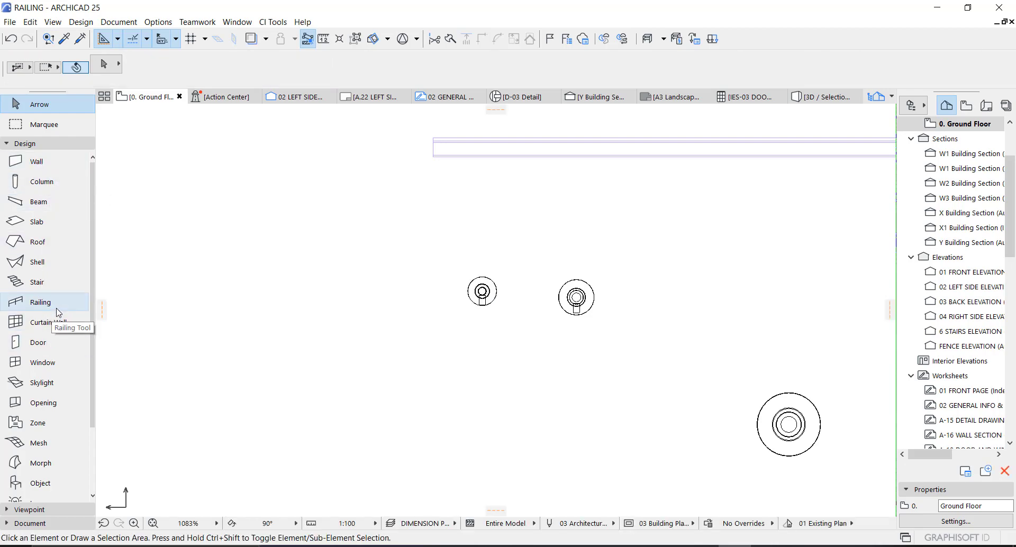
pyautogui.click(83, 304)
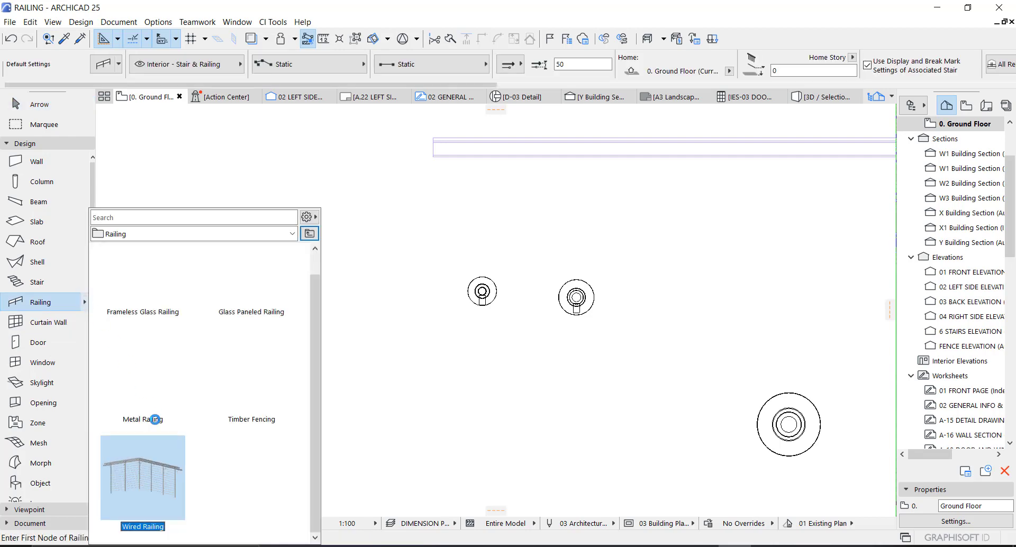
pyautogui.click(142, 478)
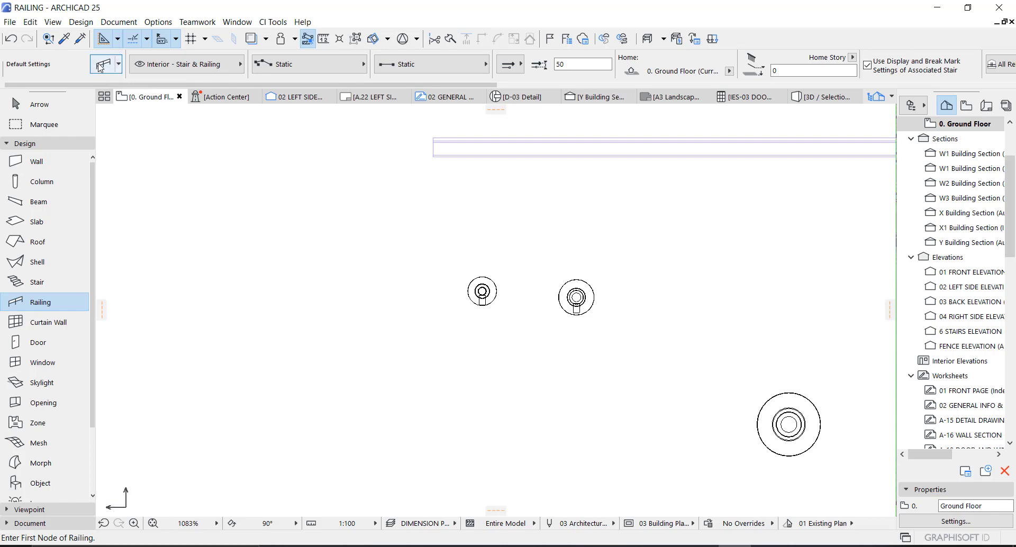
# Step: Enlarge the default railing settings, examine the segment's height and pattern options, and close them
pyautogui.hotkey('ctrl', 't')
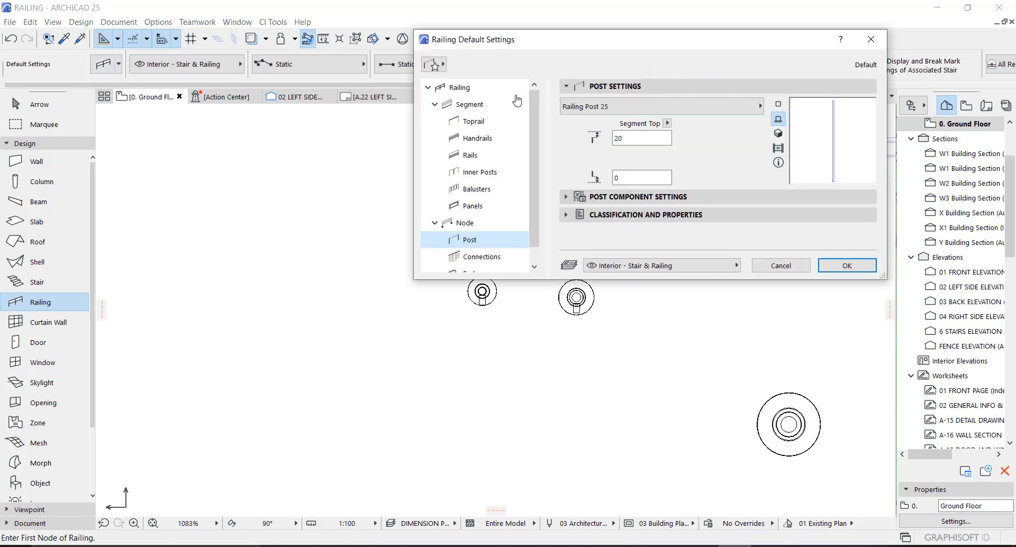
pyautogui.moveTo(544, 281); pyautogui.dragTo(541, 452)
pyautogui.click(465, 89)
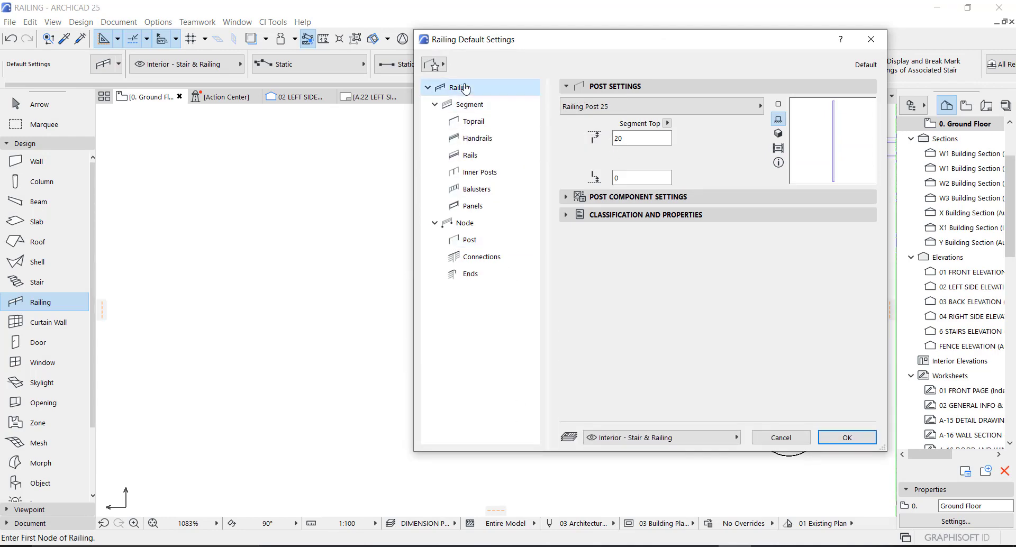
pyautogui.click(470, 104)
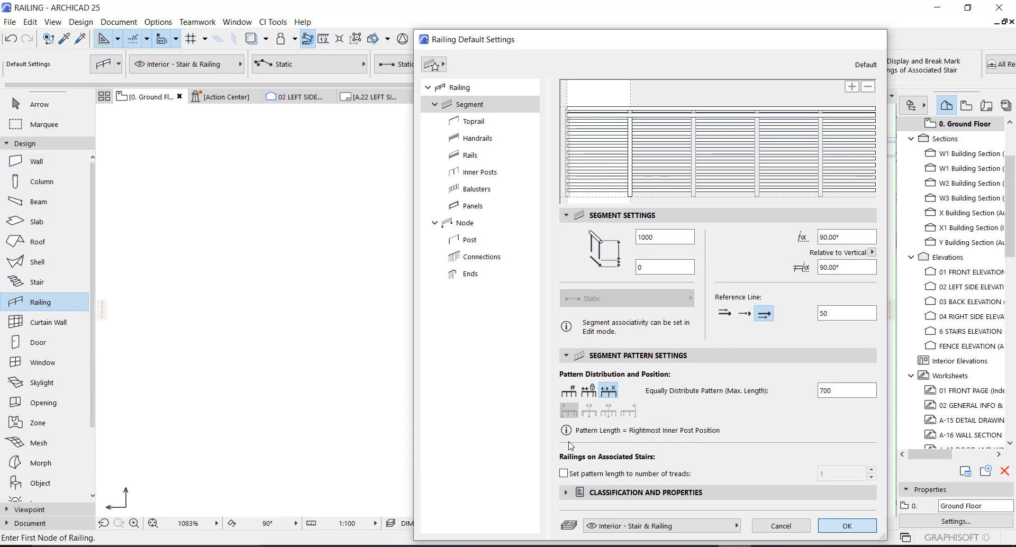
pyautogui.click(782, 526)
# Step: Draw a straight horizontal railing in plan between the custom posts and the W1 section line
pyautogui.scroll(-3, 401, 279)
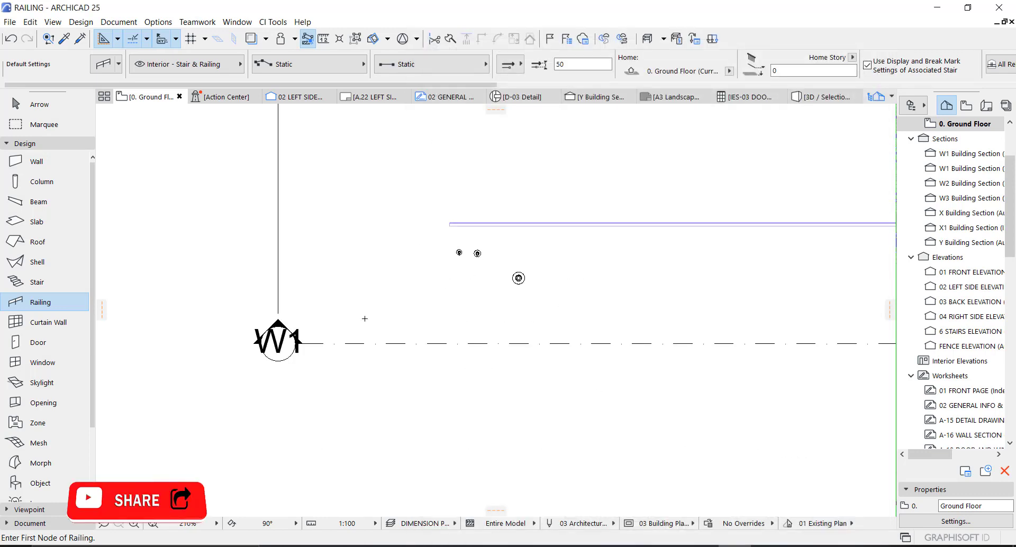
pyautogui.click(342, 311)
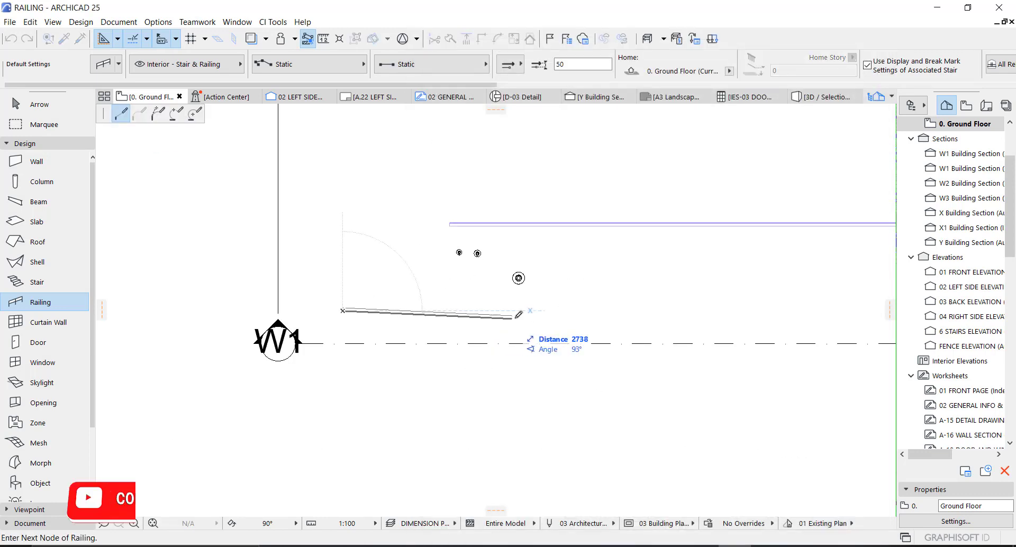
pyautogui.click(599, 310)
pyautogui.rightClick(598, 304)
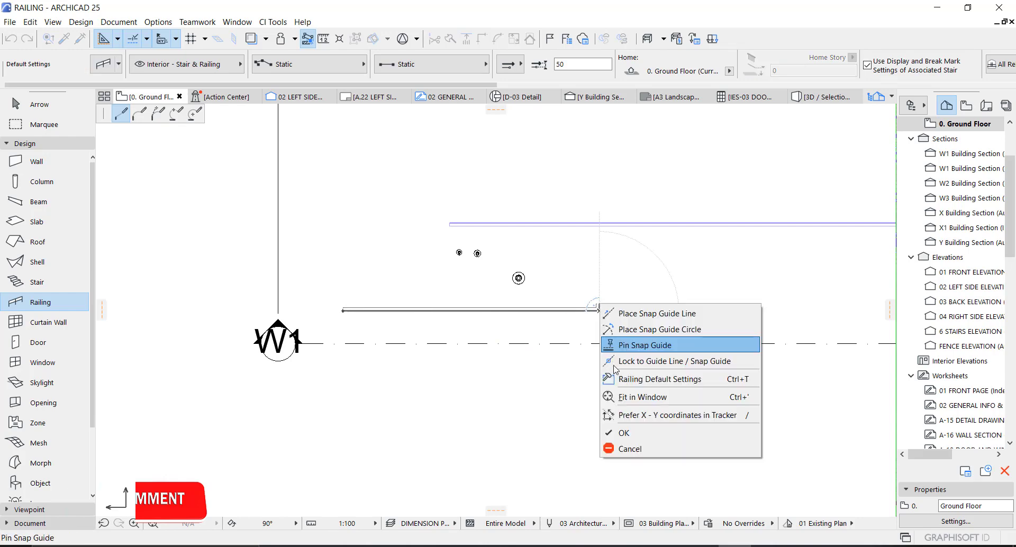
pyautogui.click(623, 433)
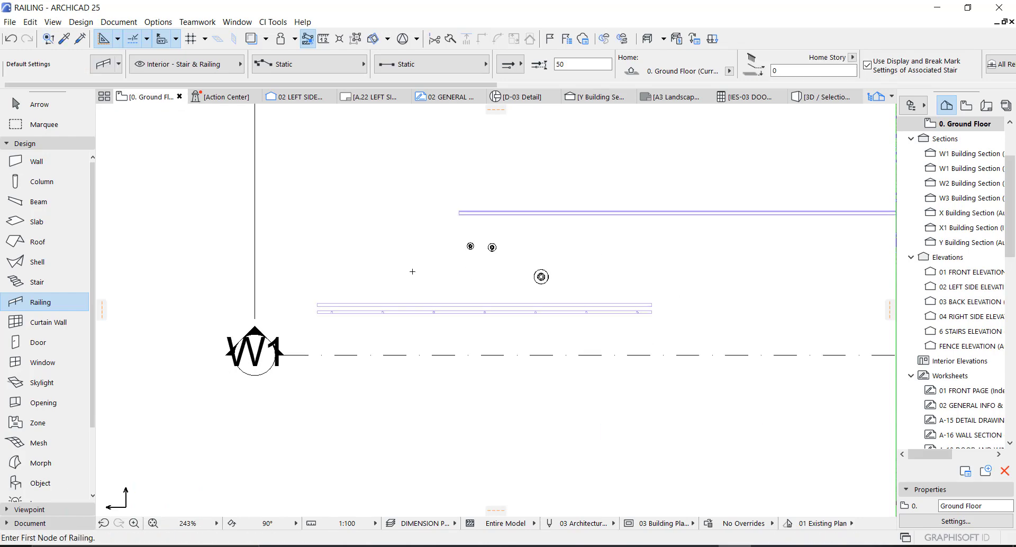
pyautogui.scroll(4, 530, 281)
pyautogui.press('Escape')
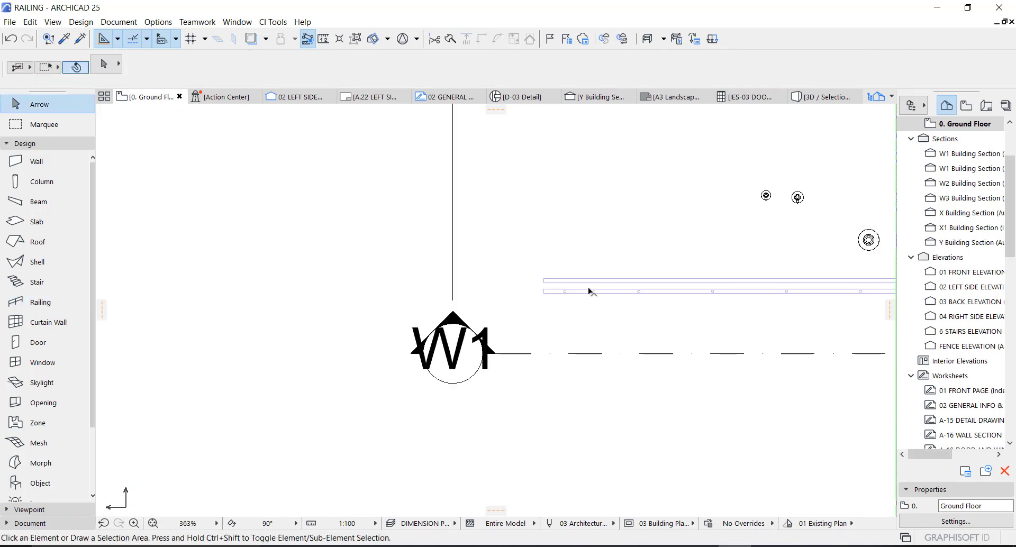
# Step: Display only the new wired railing in 3D and orbit to examine its full length
pyautogui.click(591, 292)
pyautogui.press('F5')
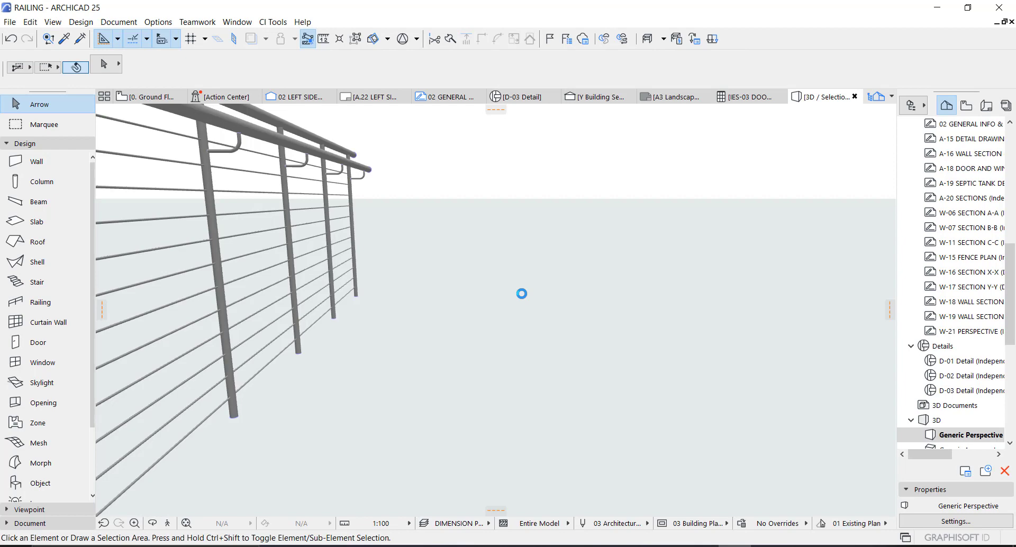
pyautogui.scroll(-3, 530, 218)
pyautogui.keyDown('shift'); pyautogui.moveTo(502, 231); pyautogui.dragTo(354, 199, button='middle'); pyautogui.keyUp('shift')
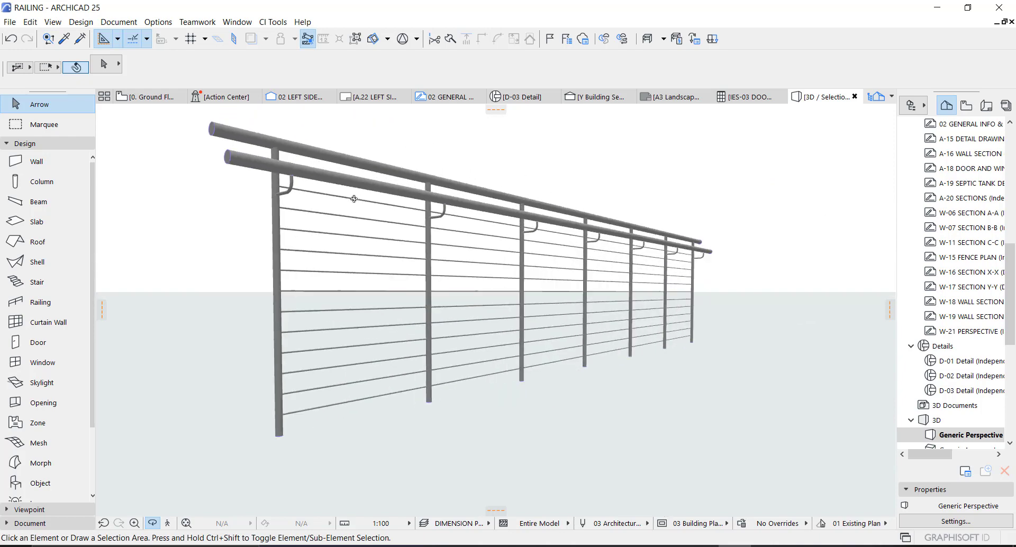
# Step: Remove the handrail from the wired railing, keeping its toprail, and return to the ground floor plan
pyautogui.click(328, 174)
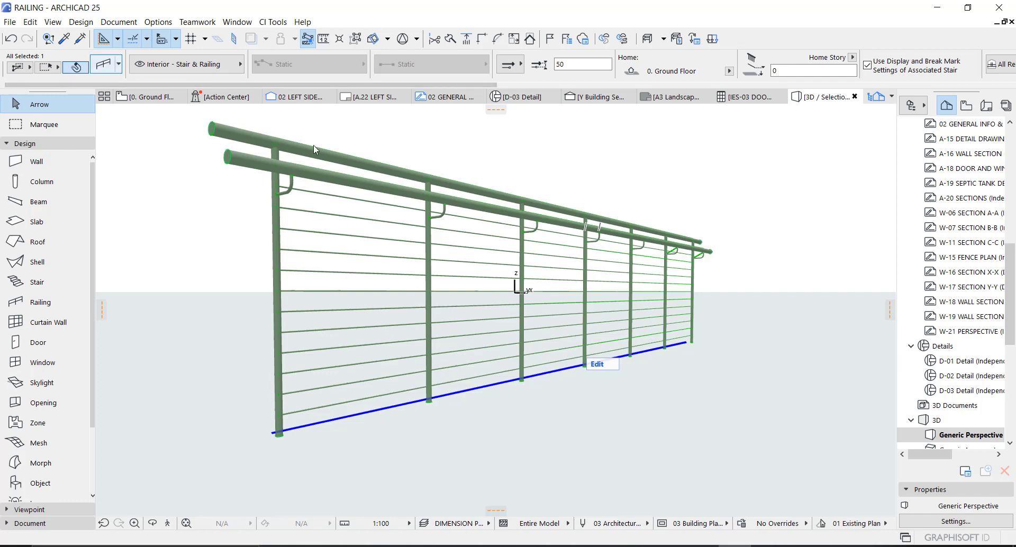
pyautogui.doubleClick(339, 161)
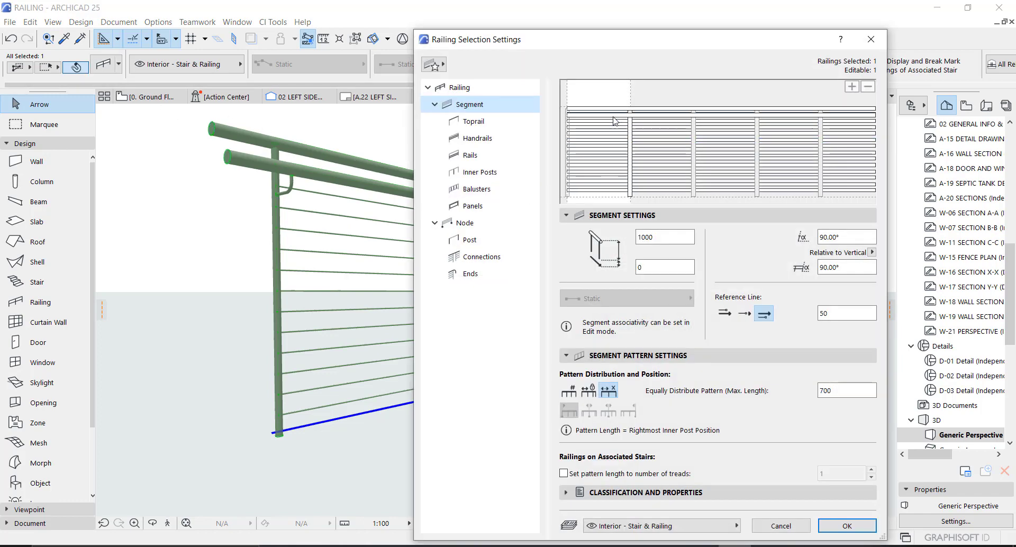
pyautogui.click(614, 116)
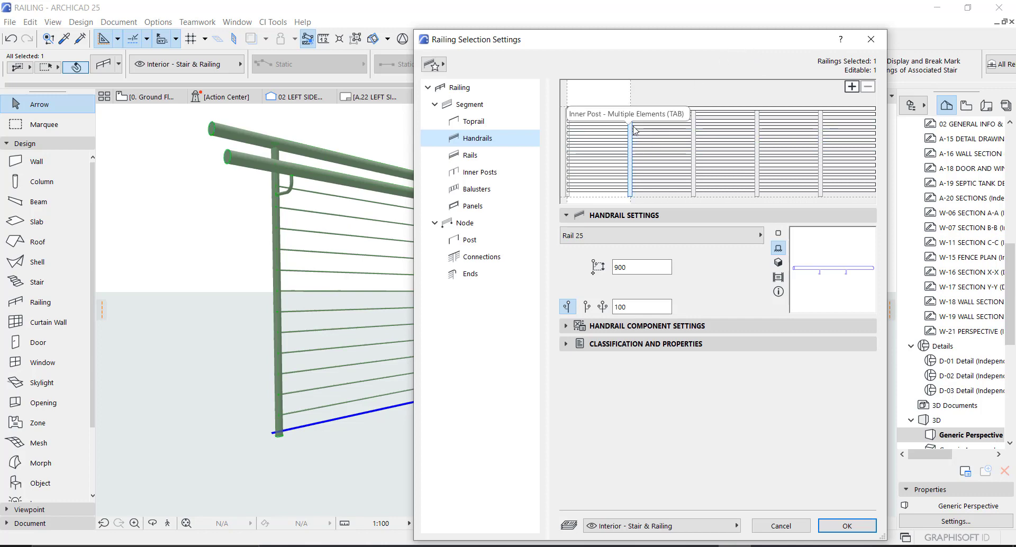
pyautogui.click(834, 525)
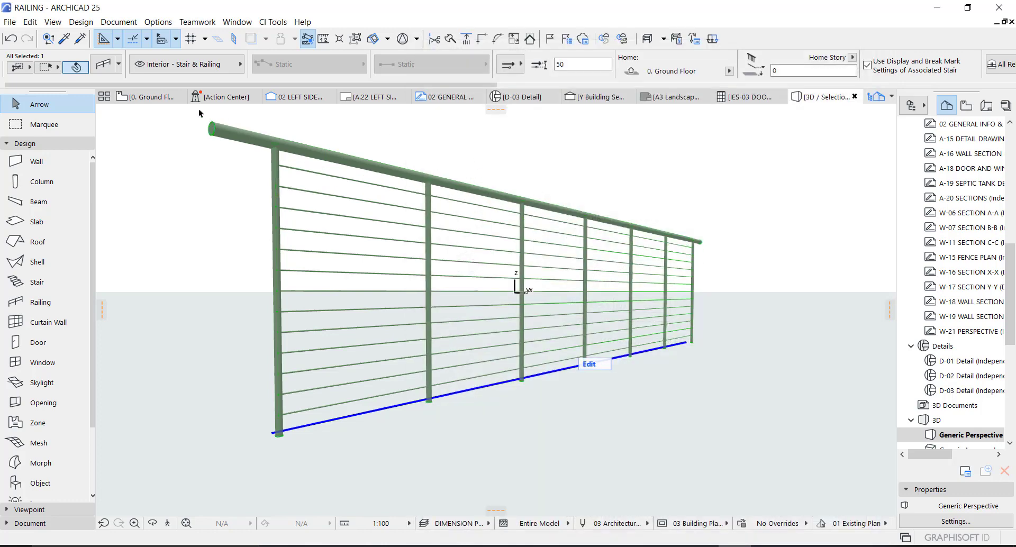
pyautogui.click(150, 98)
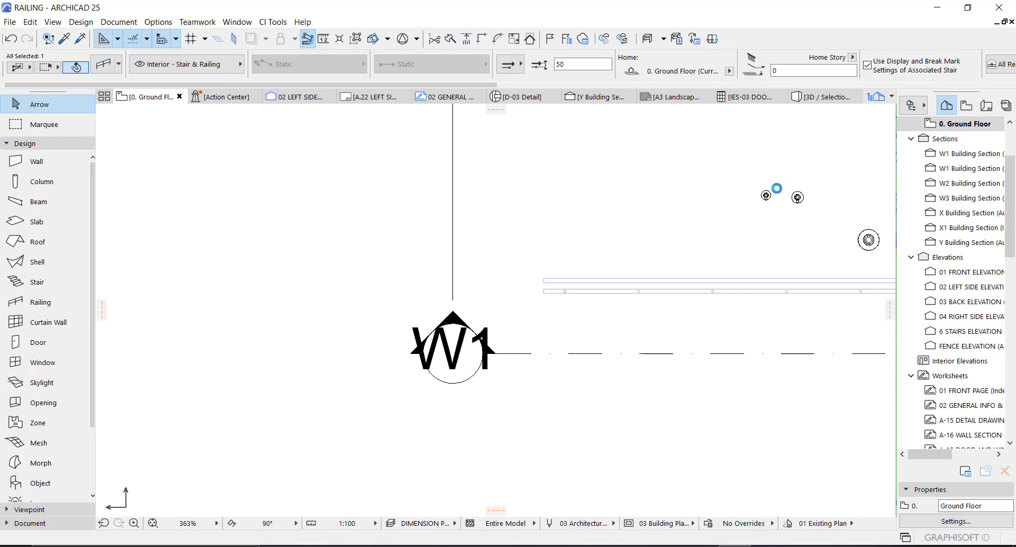
# Step: Save the smaller custom post as a railing post named POST1 in the Embedded Library, replacing the existing part and keeping its basic settings
pyautogui.scroll(5, 777, 187)
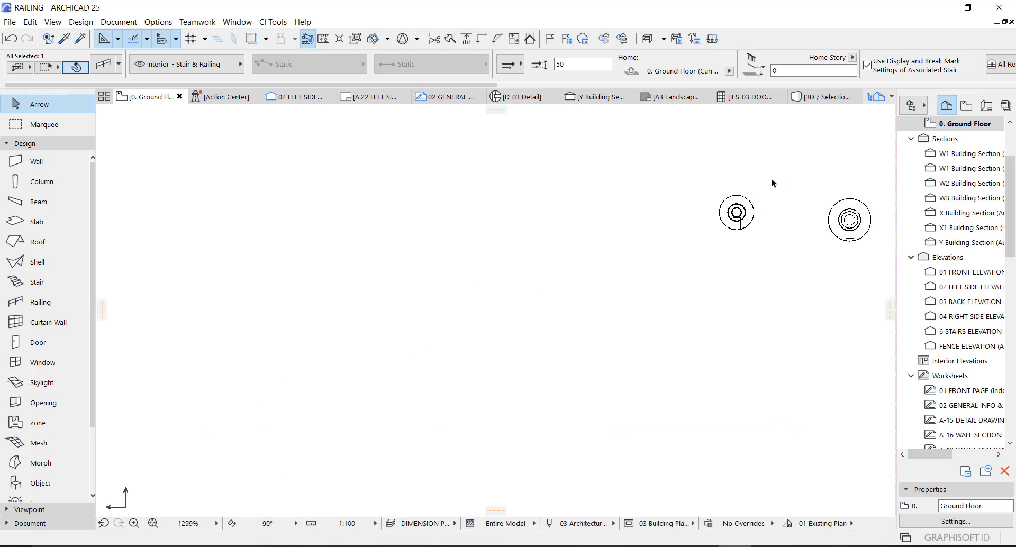
pyautogui.moveTo(771, 175); pyautogui.dragTo(661, 281)
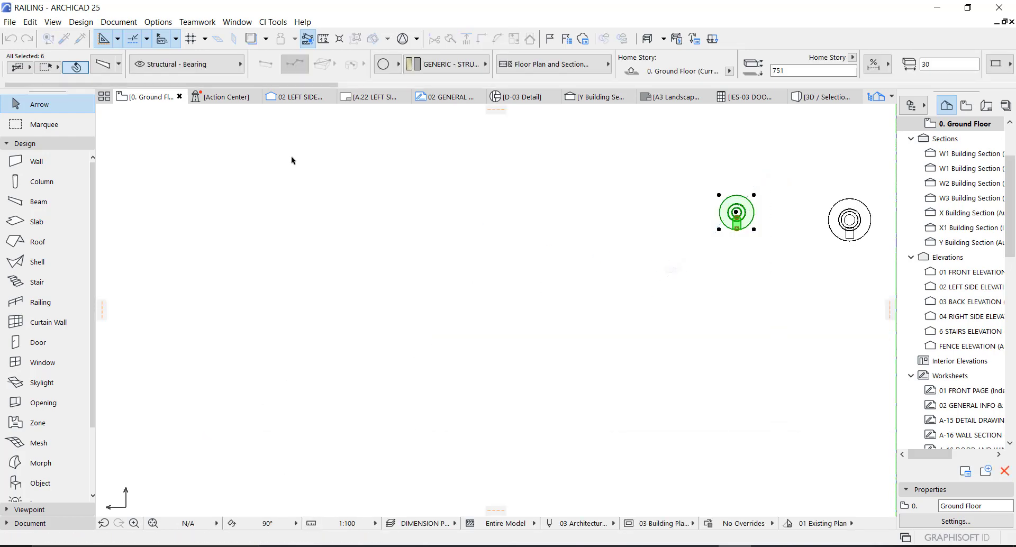
pyautogui.click(10, 22)
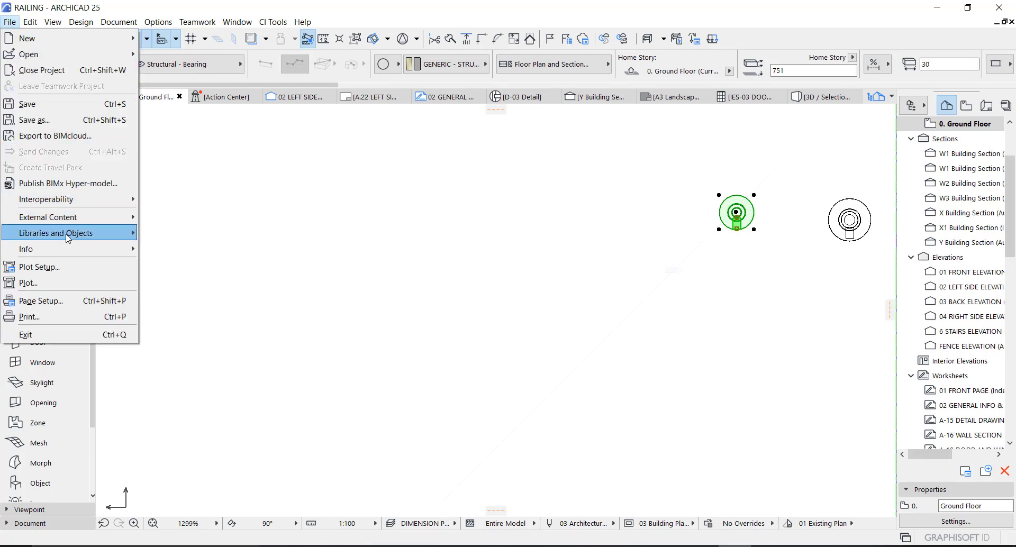
pyautogui.moveTo(68, 238)
pyautogui.moveTo(246, 346)
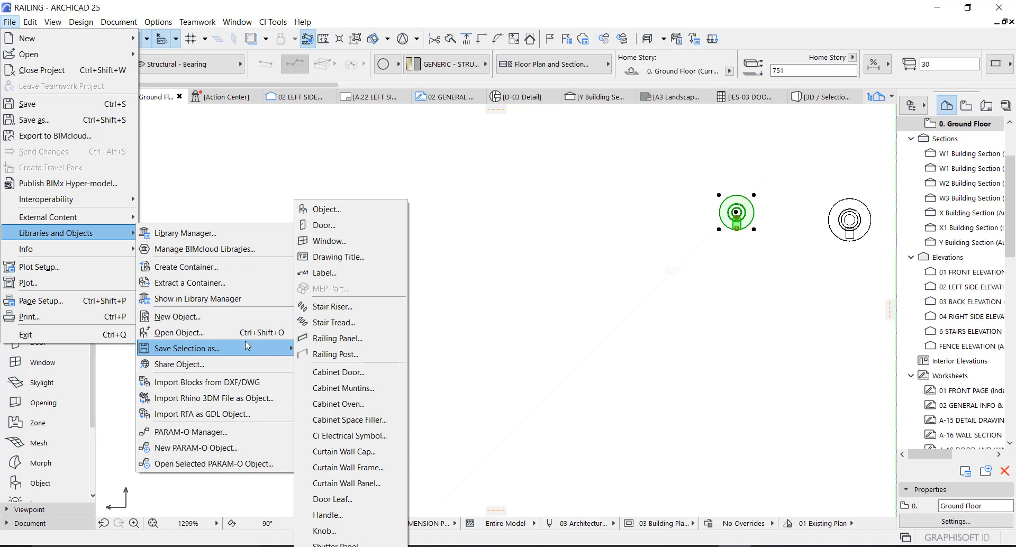
pyautogui.click(345, 360)
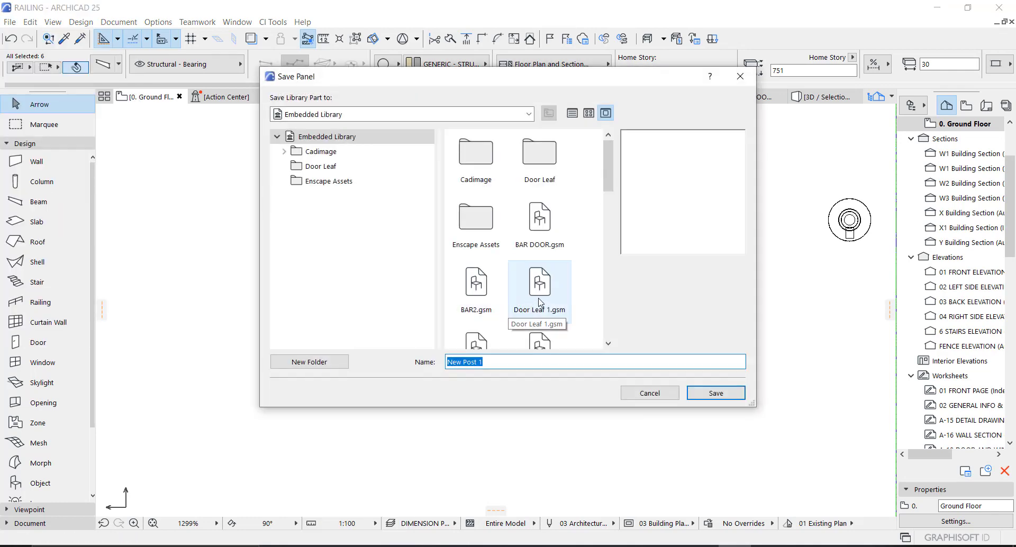
pyautogui.scroll(-5, 591, 227)
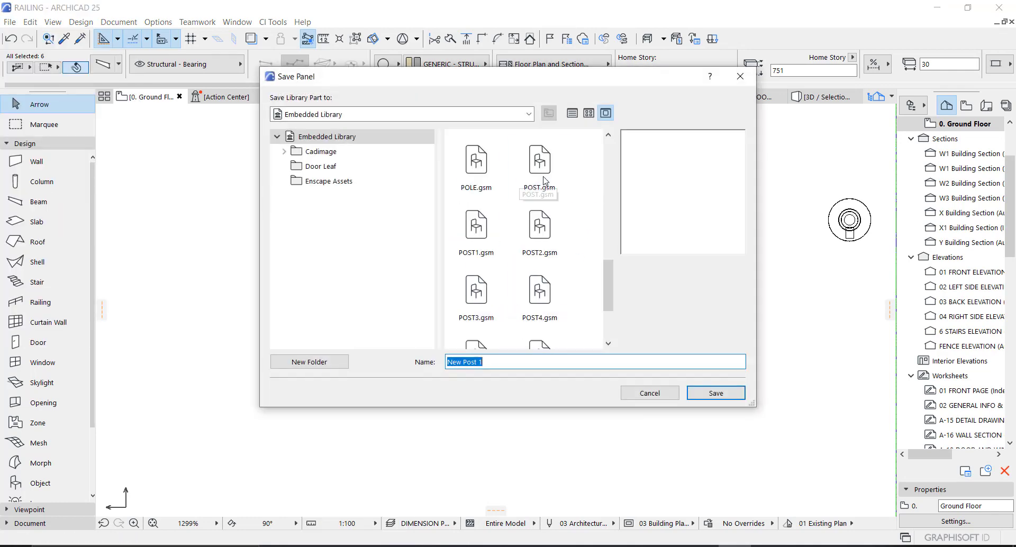
pyautogui.click(483, 232)
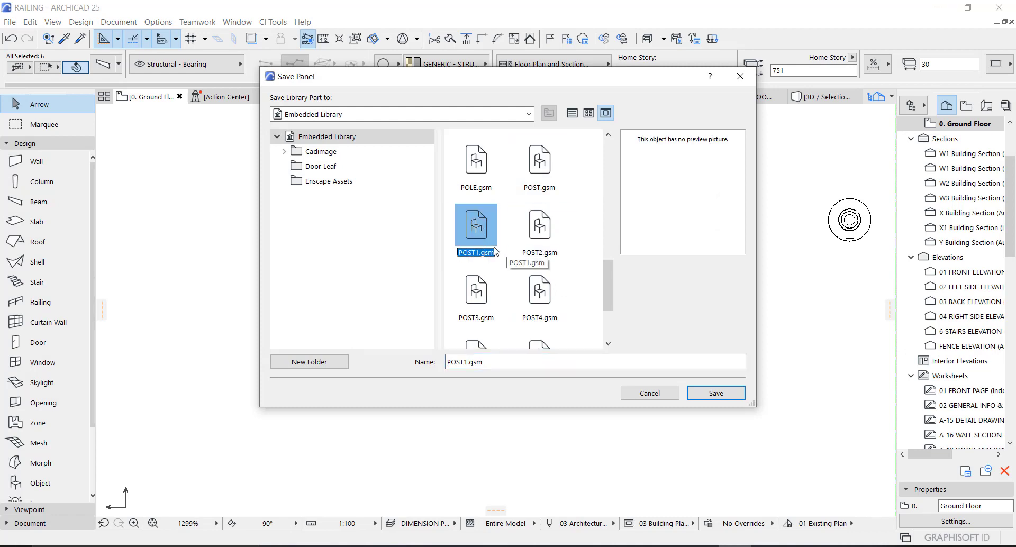
pyautogui.click(705, 396)
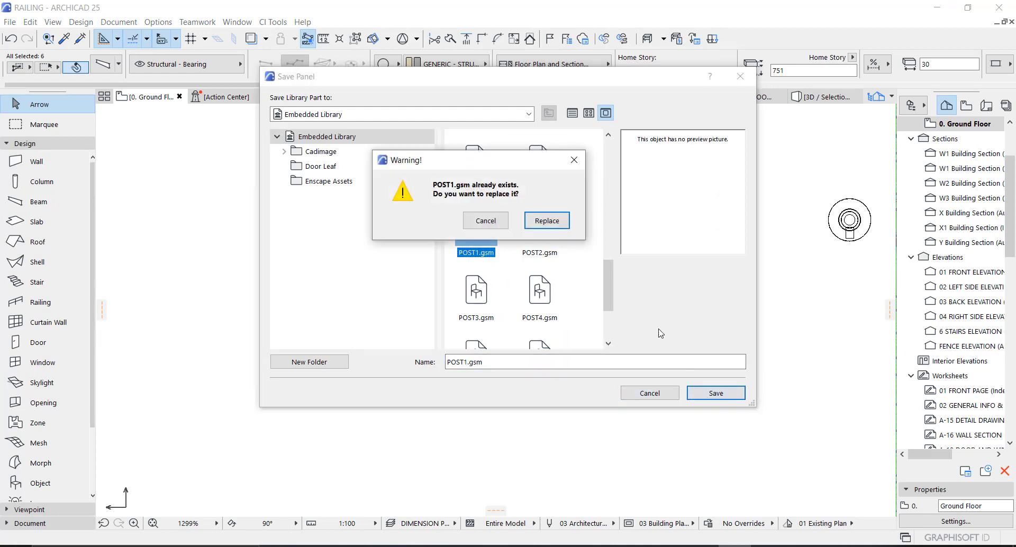
pyautogui.click(553, 225)
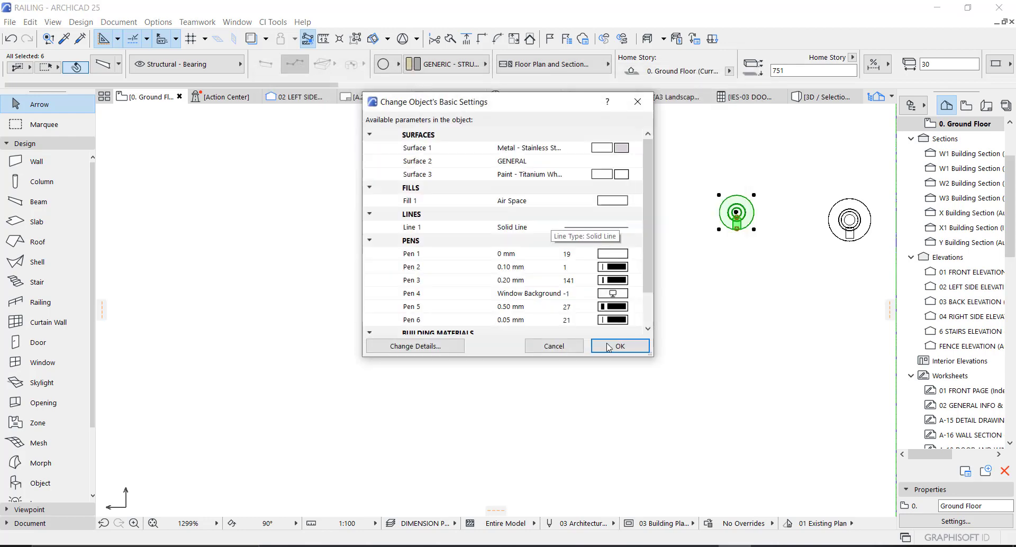
pyautogui.click(621, 345)
# Step: Select all elements of the larger custom post beside the smaller one in plan
pyautogui.scroll(-2, 750, 219)
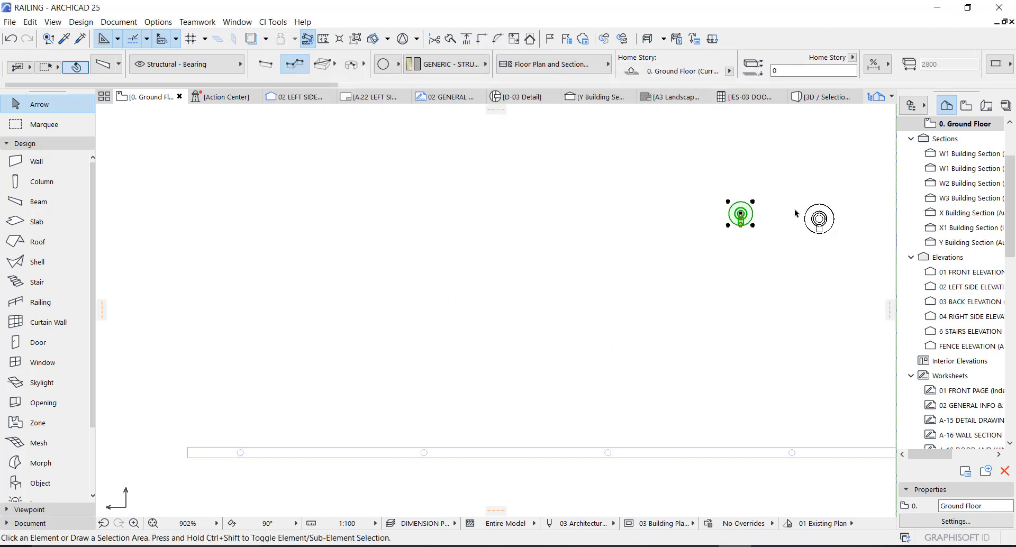
pyautogui.click(858, 194)
pyautogui.moveTo(858, 194); pyautogui.dragTo(795, 254)
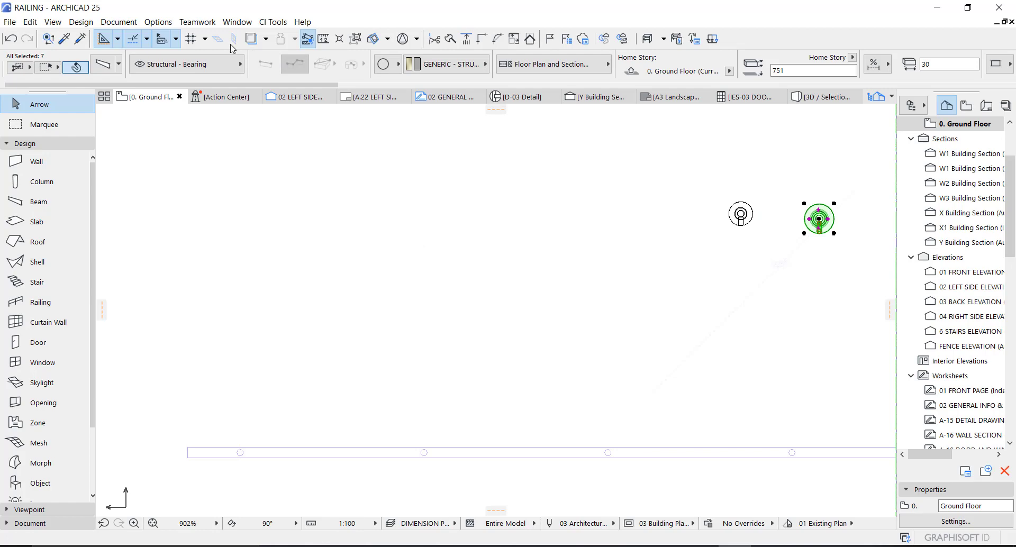
# Step: Try to save the larger custom post as a railing post over the existing POST2 library part
pyautogui.click(10, 22)
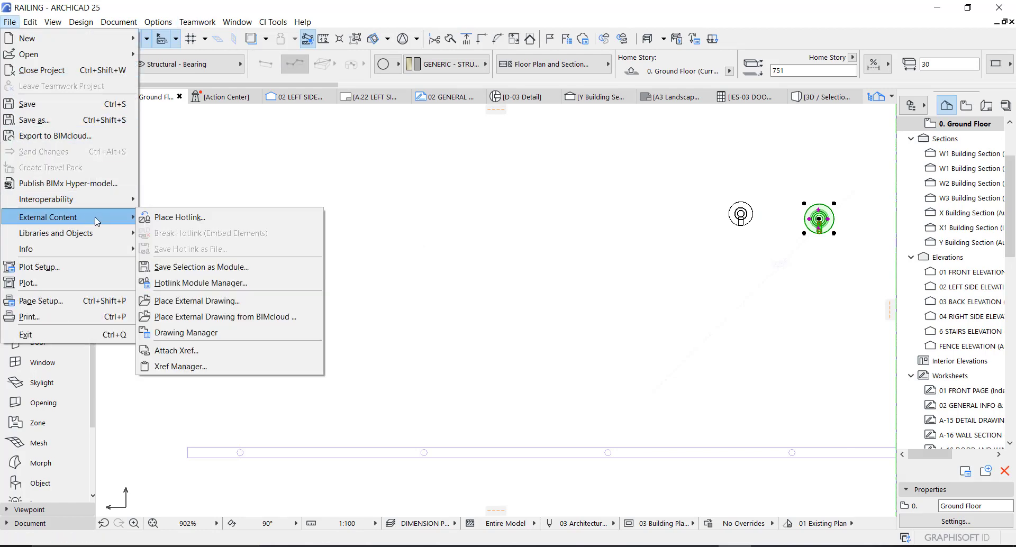
pyautogui.moveTo(114, 233)
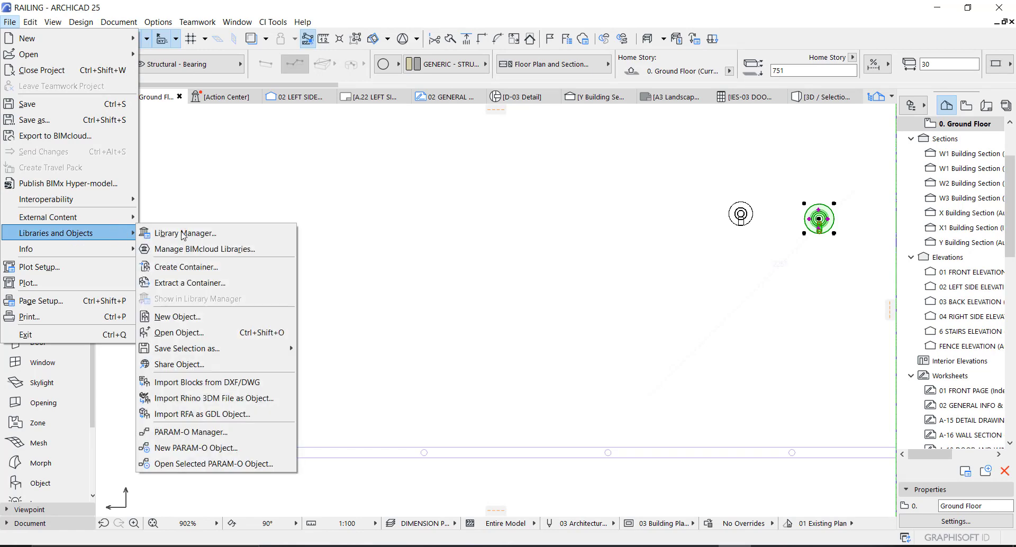
pyautogui.moveTo(228, 350)
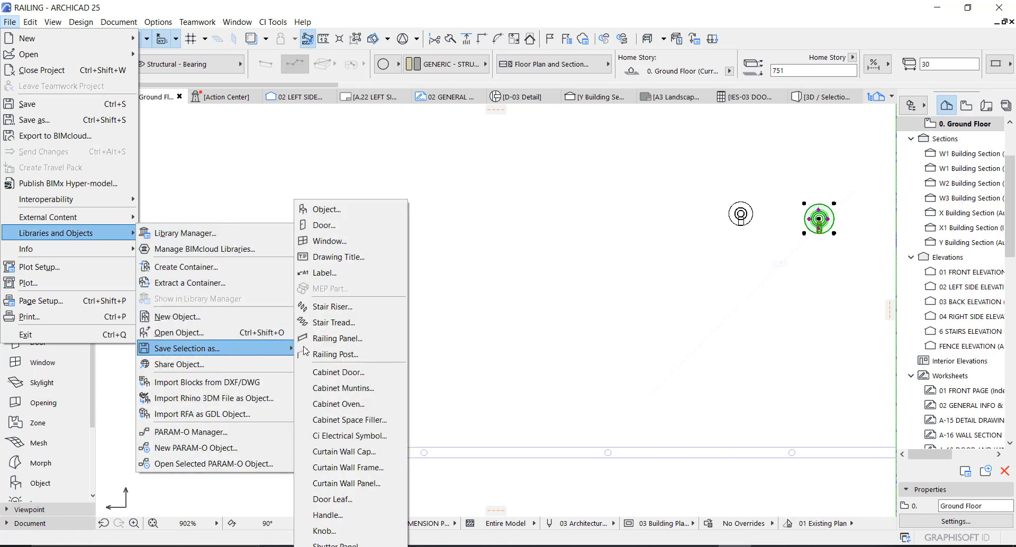
pyautogui.click(346, 359)
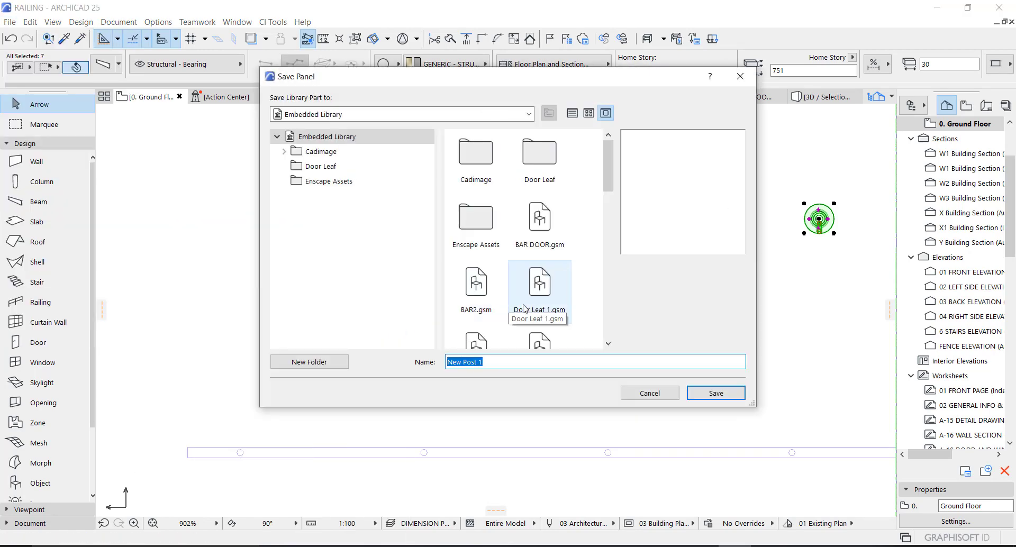
pyautogui.write('POST')
pyautogui.scroll(-1, 532, 329)
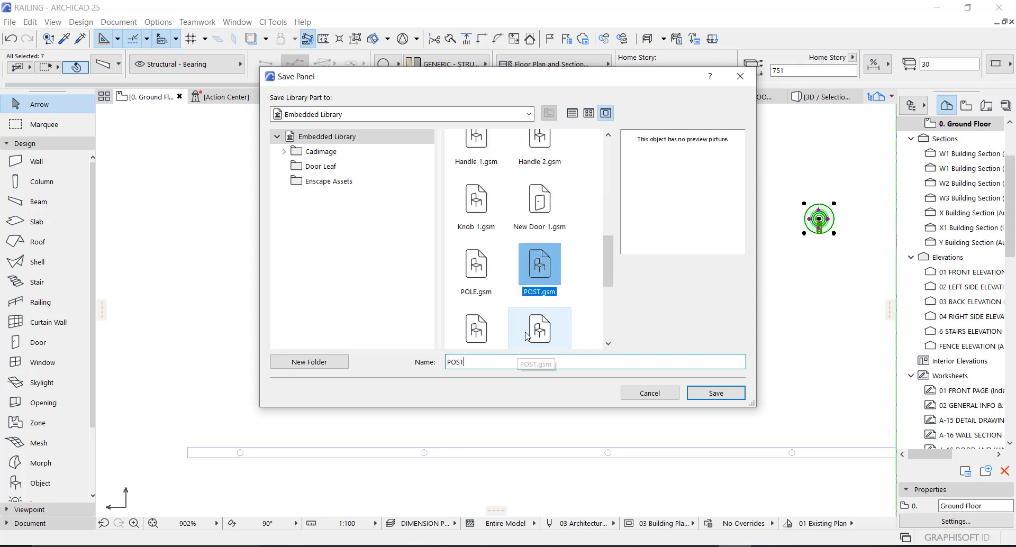
pyautogui.scroll(-1, 528, 318)
pyautogui.click(546, 295)
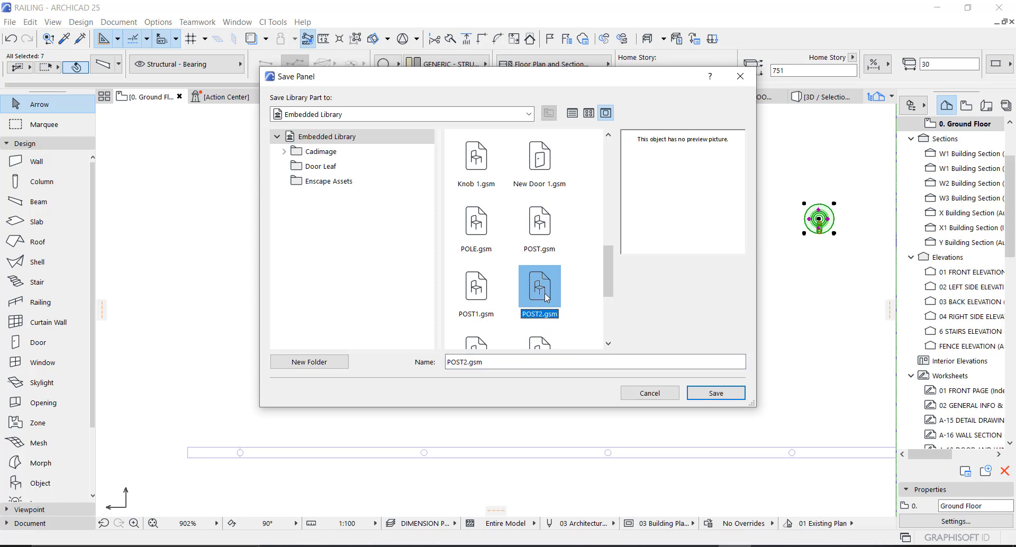
pyautogui.click(707, 395)
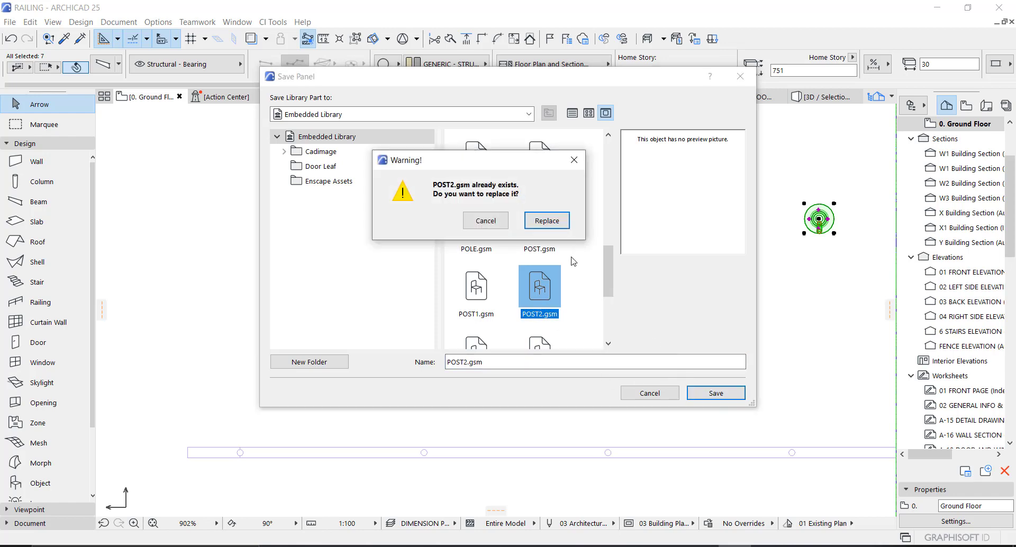
pyautogui.click(545, 222)
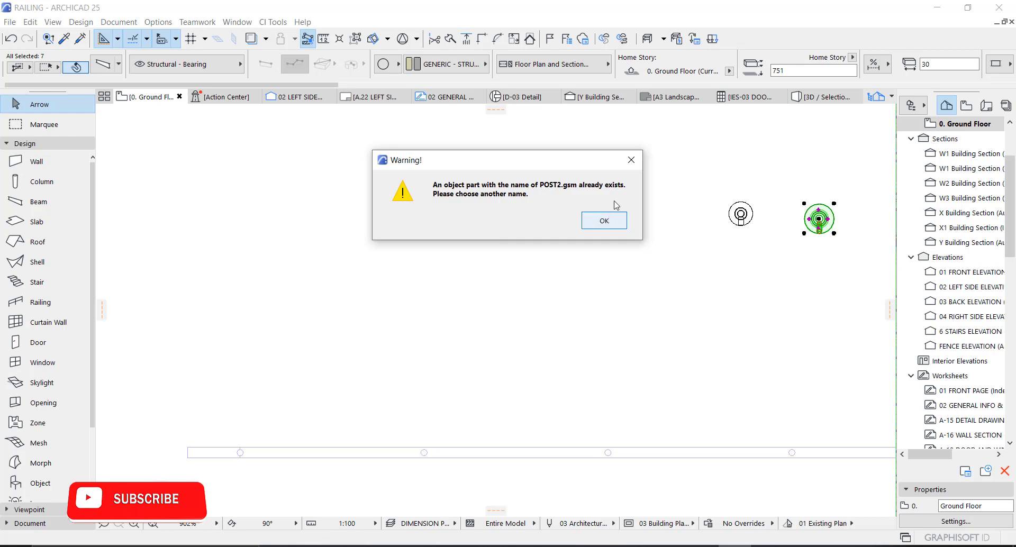
pyautogui.click(631, 159)
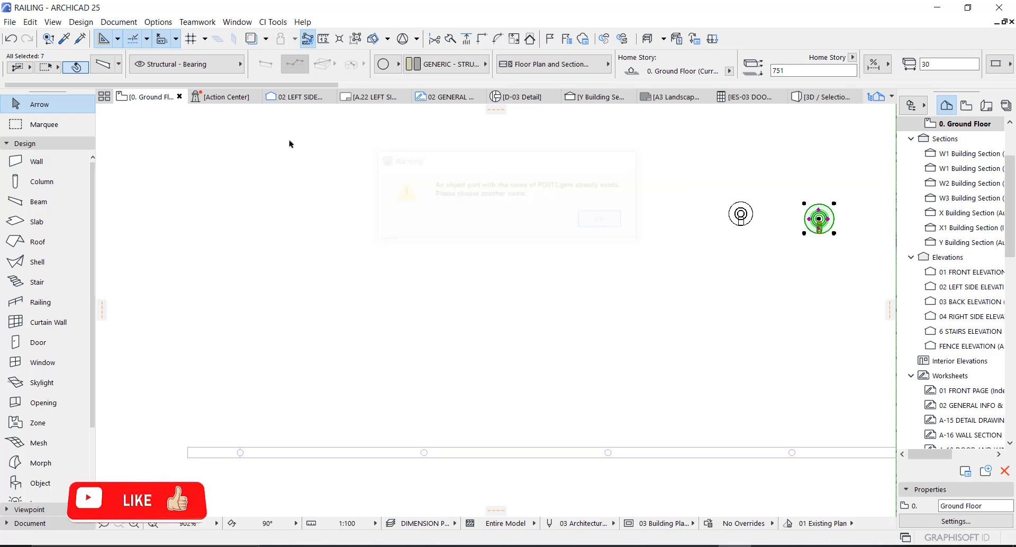
# Step: Save the larger custom post as a railing post named POST 33 in the Embedded Library, keeping its basic settings
pyautogui.click(9, 22)
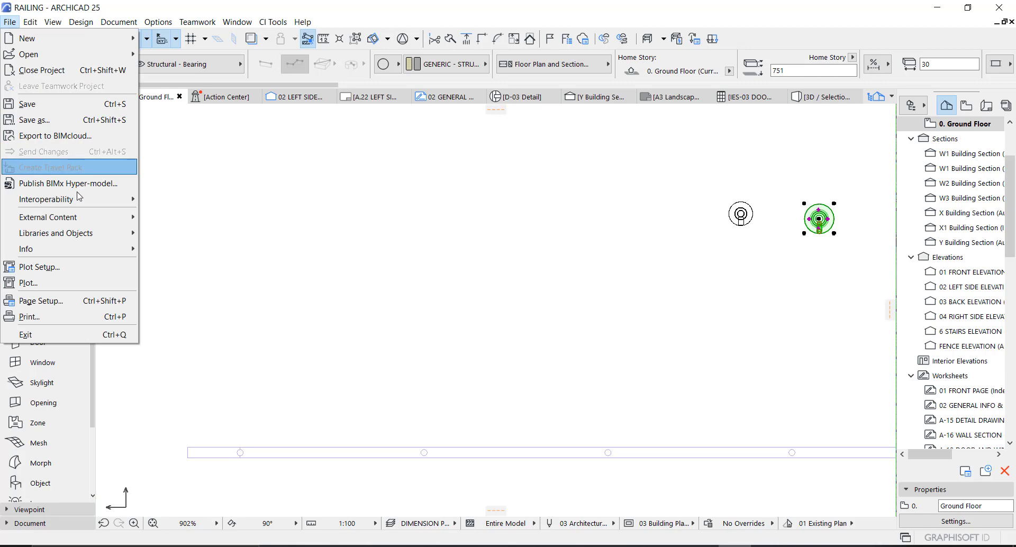
pyautogui.moveTo(82, 234)
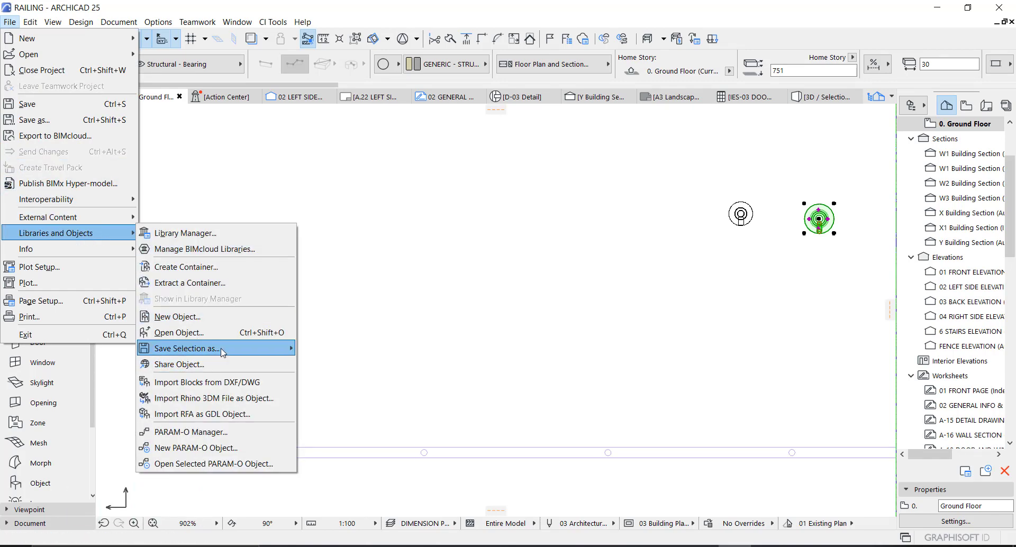
pyautogui.moveTo(224, 353)
pyautogui.click(389, 347)
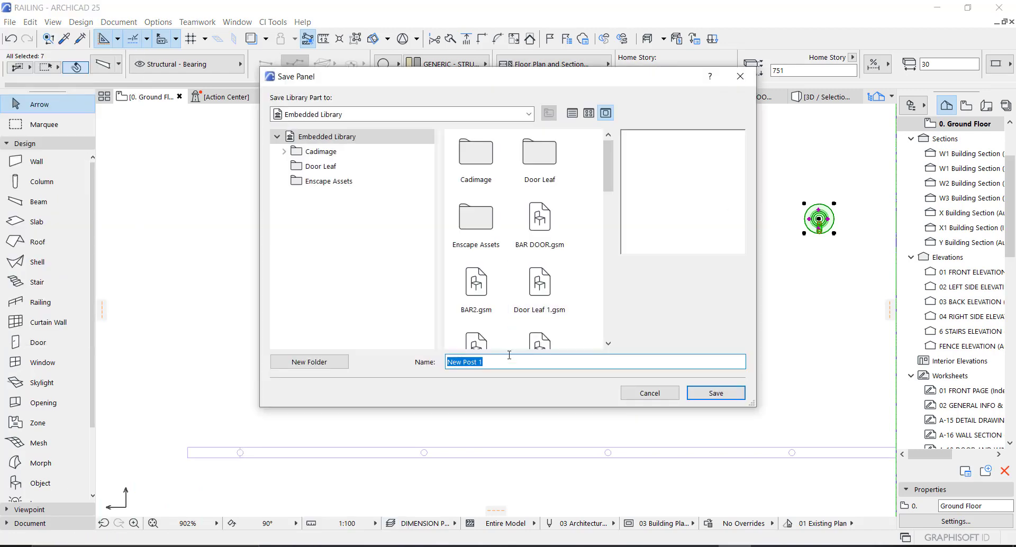
pyautogui.write('POST ')
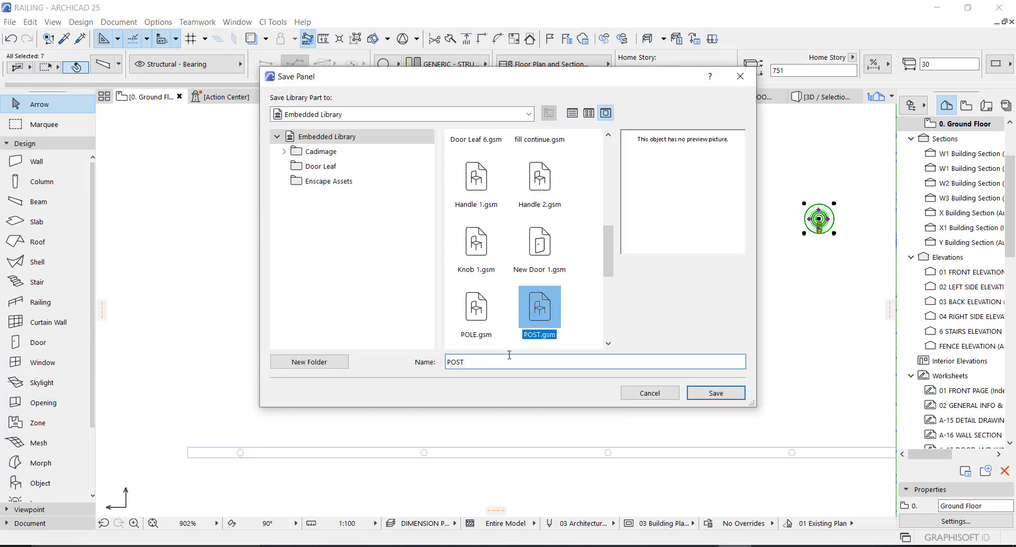
pyautogui.write('33')
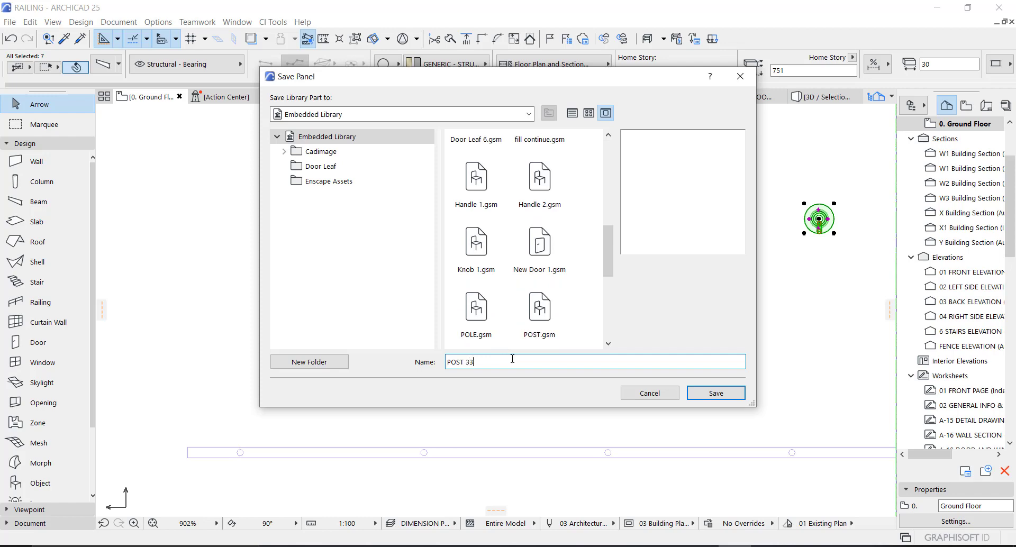
pyautogui.click(694, 399)
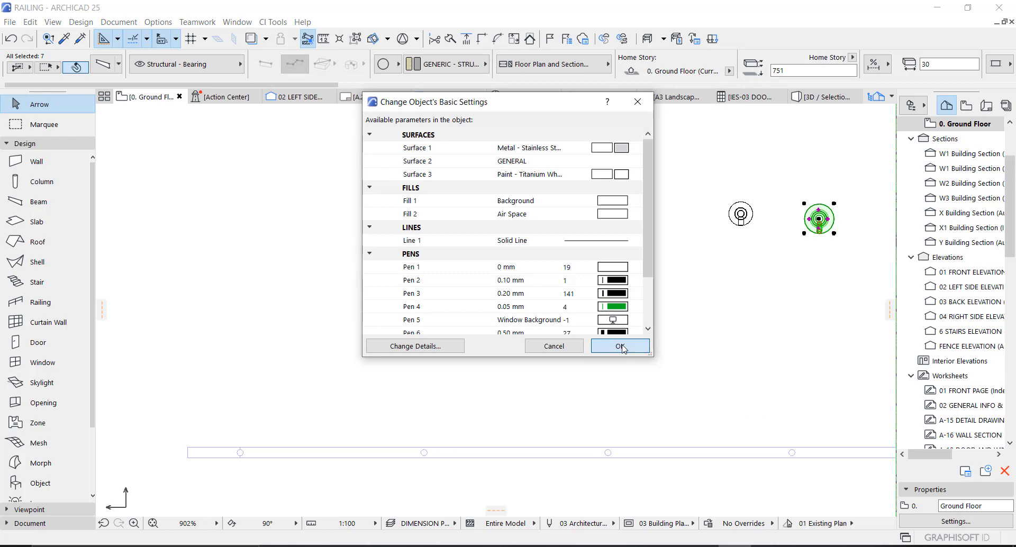
pyautogui.click(622, 348)
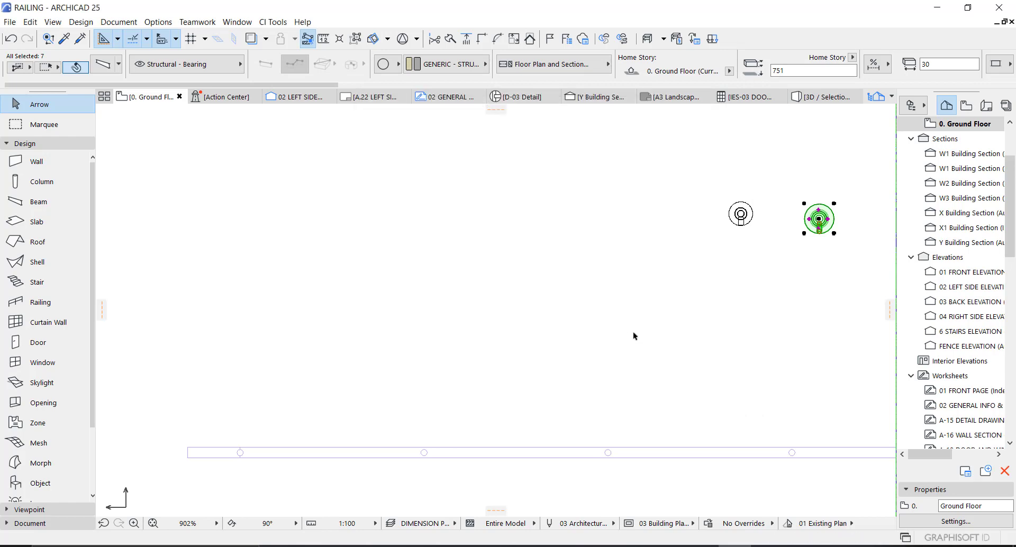
# Step: Clear the post selection, select the wired railing in plan and display only it in 3D
pyautogui.scroll(-3, 633, 333)
pyautogui.press('Escape')
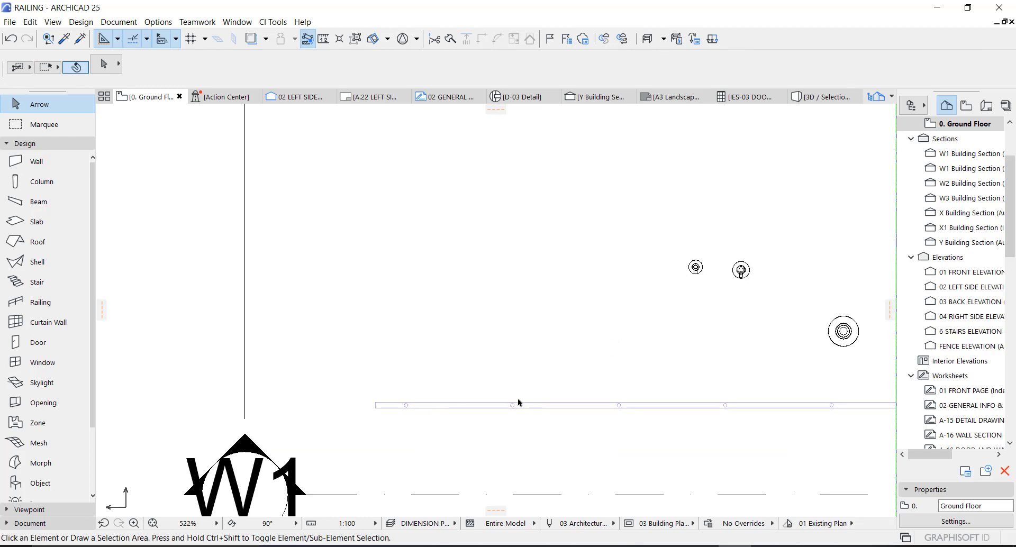
pyautogui.moveTo(415, 409); pyautogui.dragTo(392, 403)
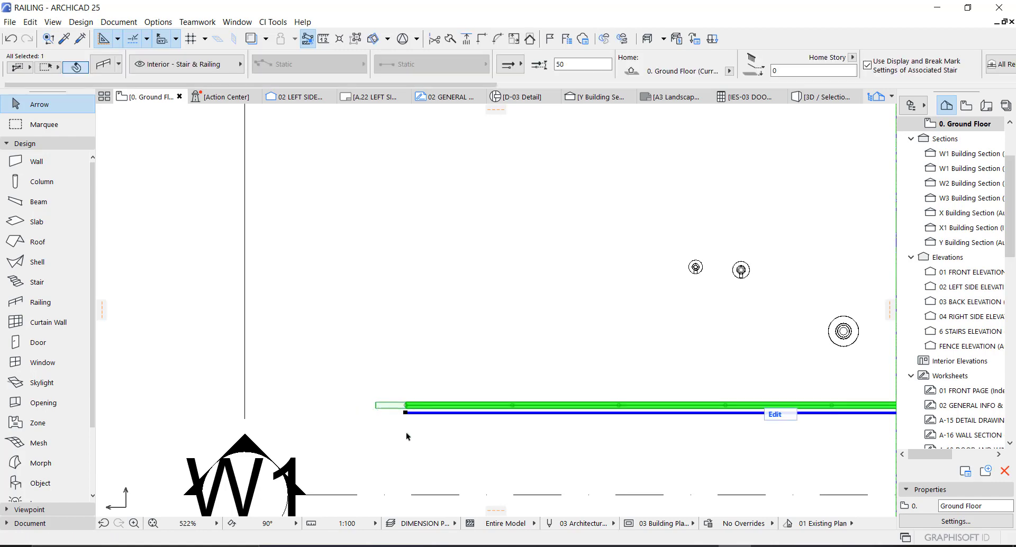
pyautogui.press('F5')
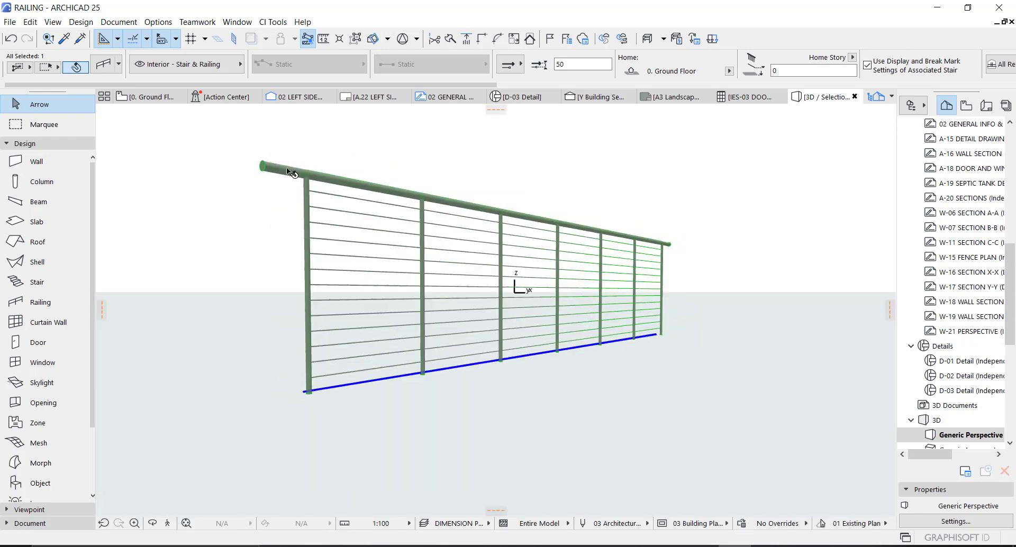
# Step: Open the wired railing's selection settings and assign POST1 to the first inner post of the pattern
pyautogui.click(261, 166)
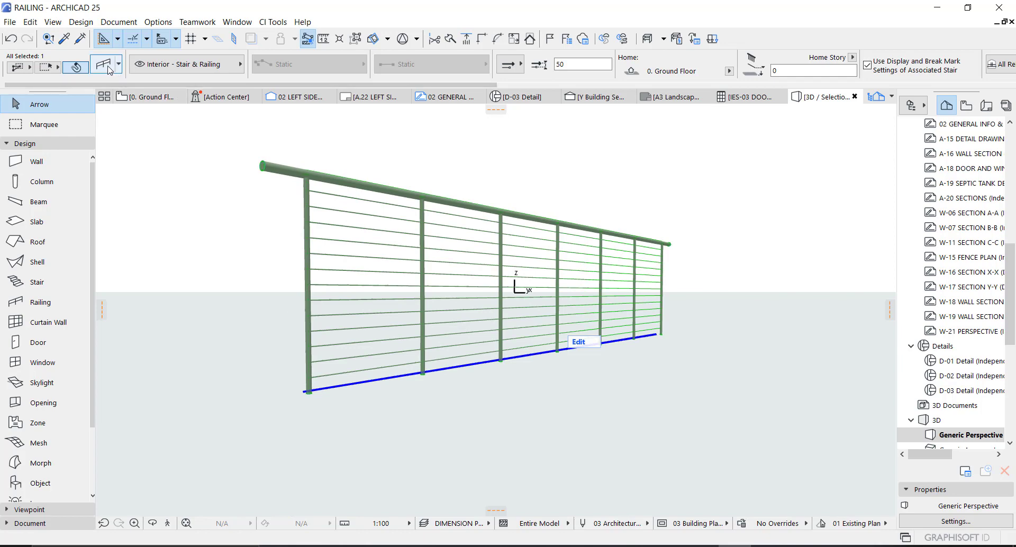
pyautogui.doubleClick(507, 212)
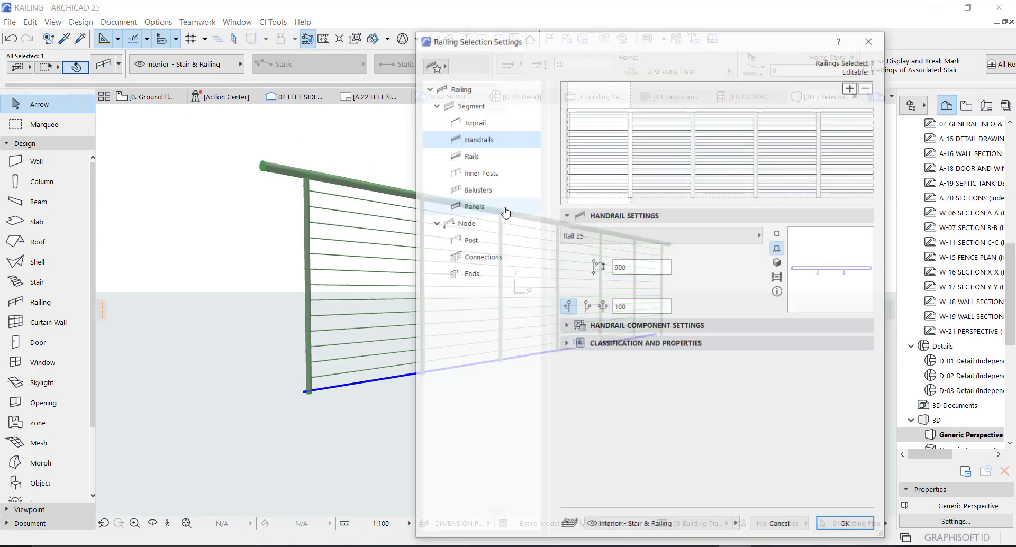
pyautogui.click(630, 187)
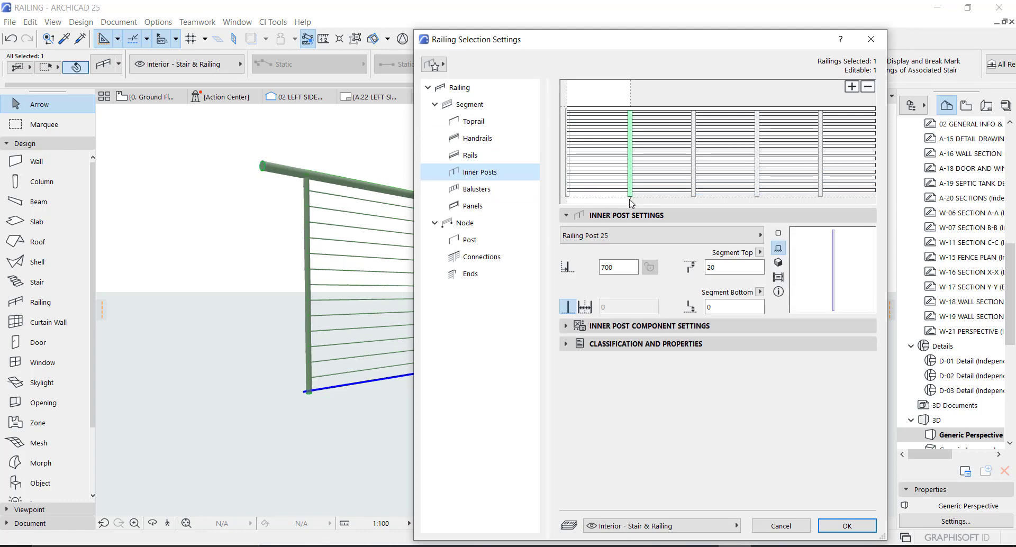
pyautogui.click(760, 236)
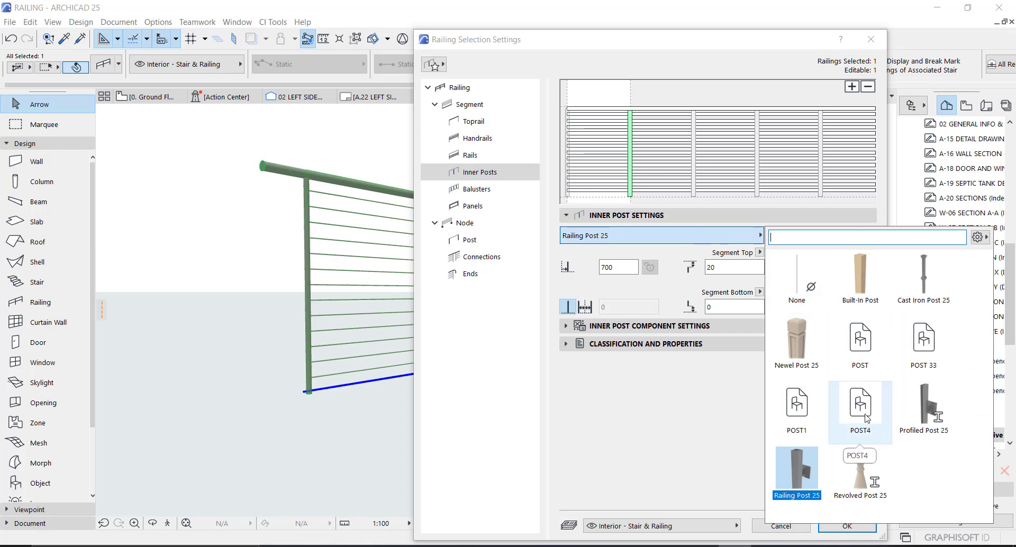
pyautogui.click(797, 405)
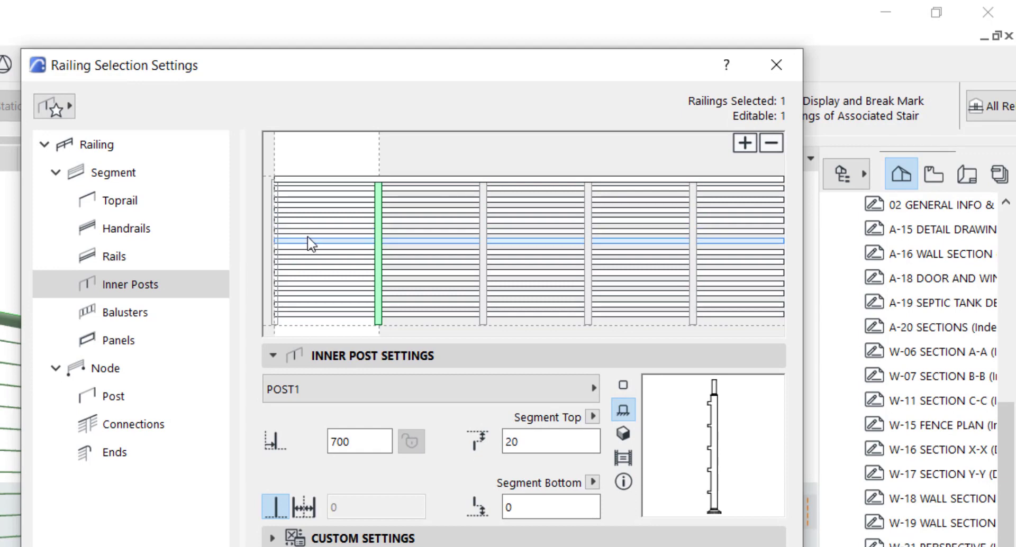
# Step: Apply the POST1 inner post assignment to the wired railing
pyautogui.click(513, 165)
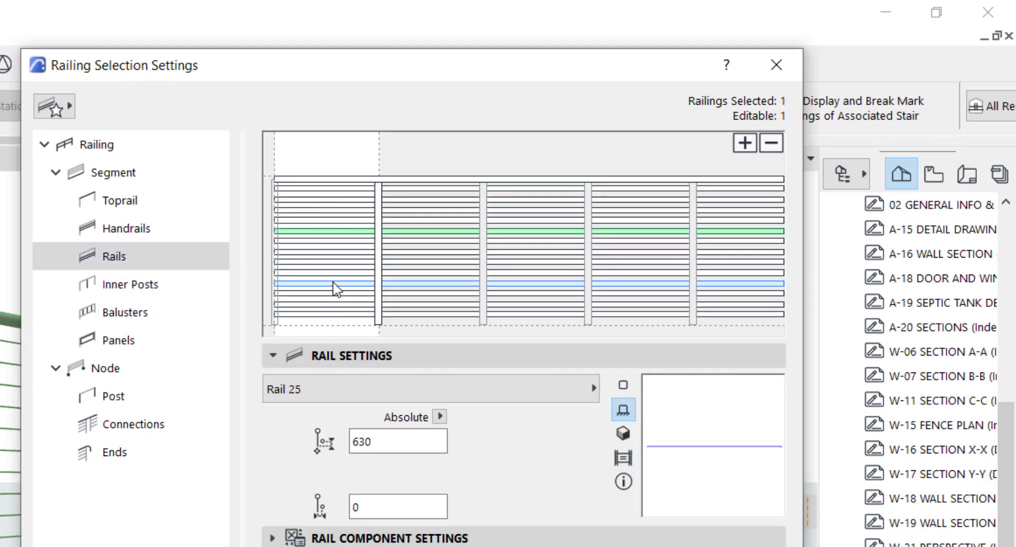
pyautogui.press('Return')
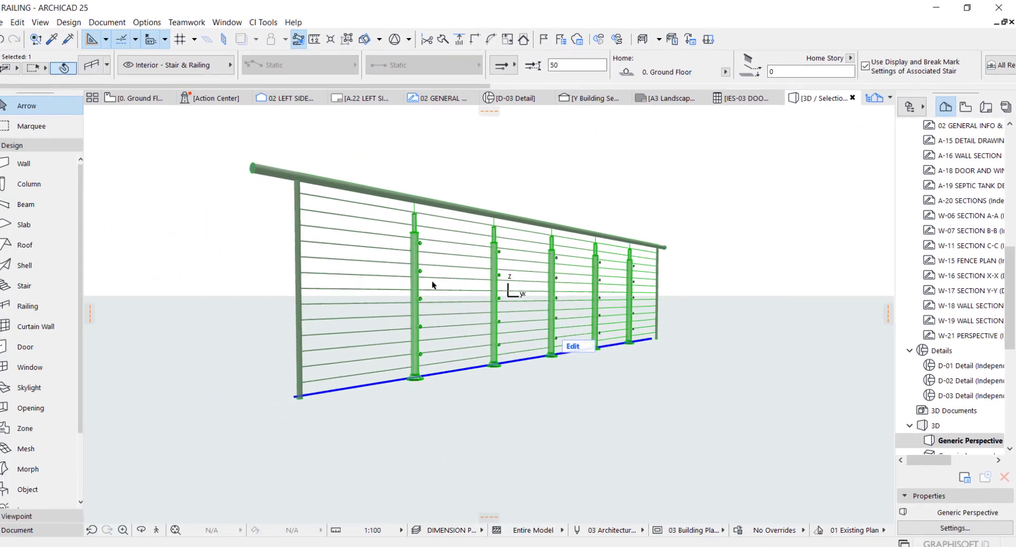
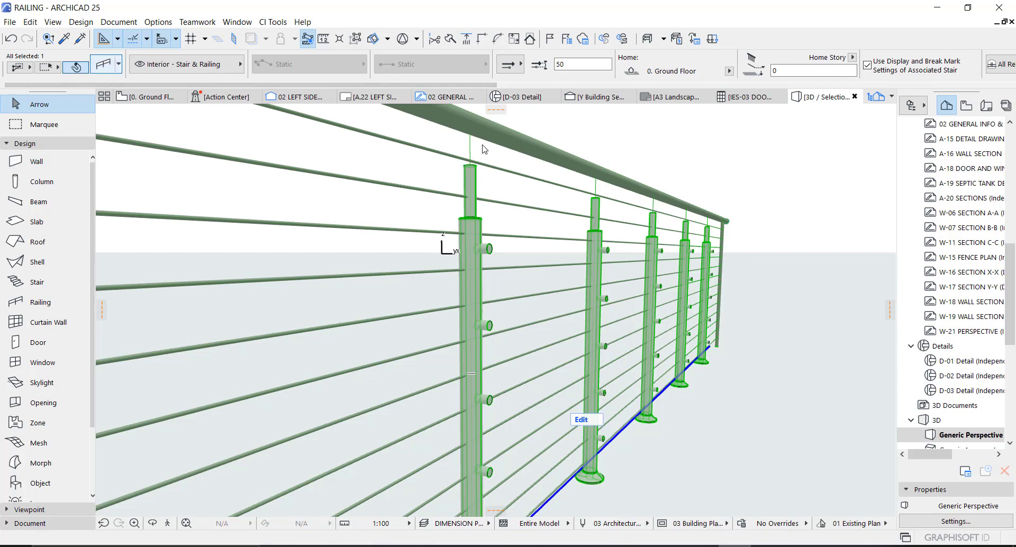
# Step: Reopen the railing's selection settings and set the segment height to 900
pyautogui.hotkey('ctrl', 't')
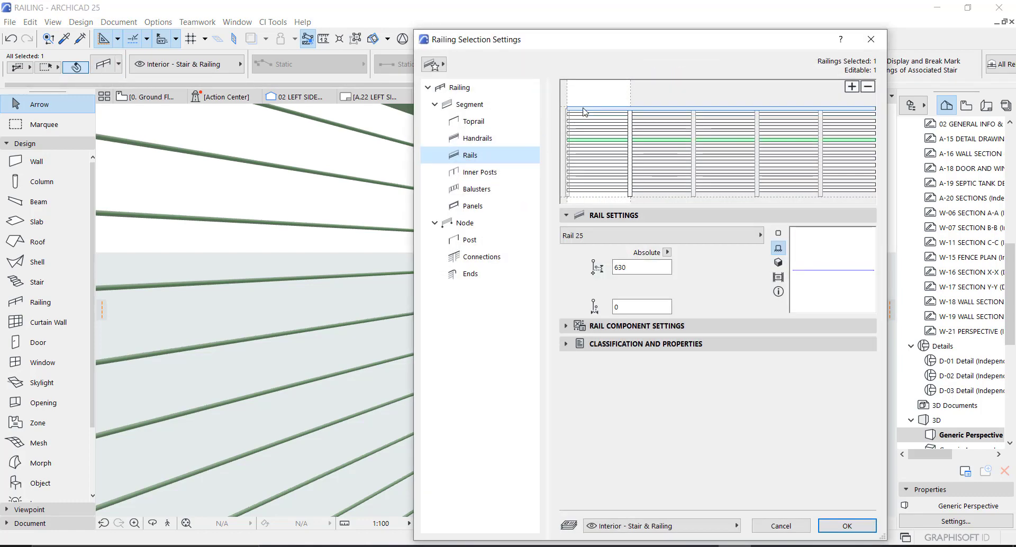
pyautogui.click(589, 109)
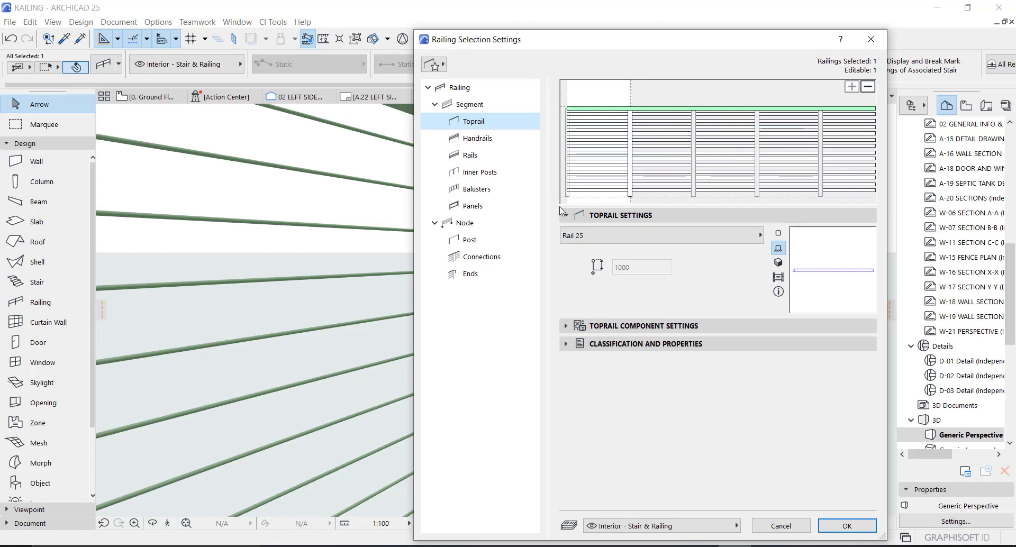
pyautogui.click(469, 108)
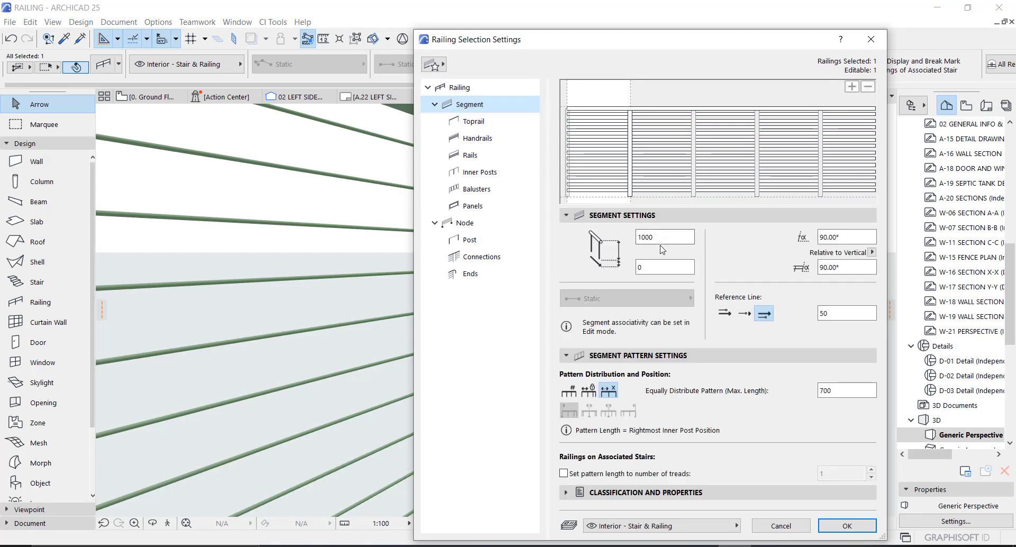
pyautogui.moveTo(644, 238); pyautogui.dragTo(633, 239)
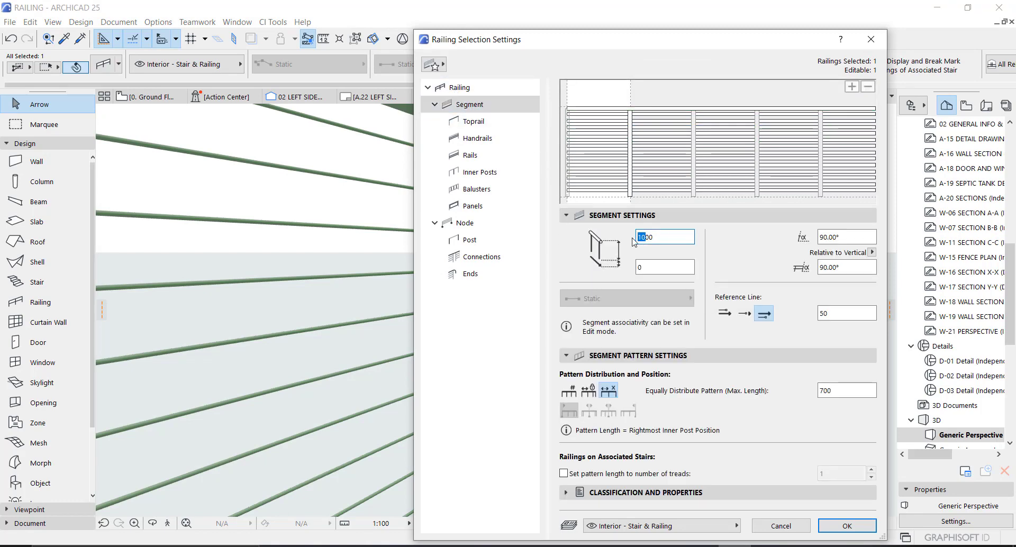
pyautogui.write('9')
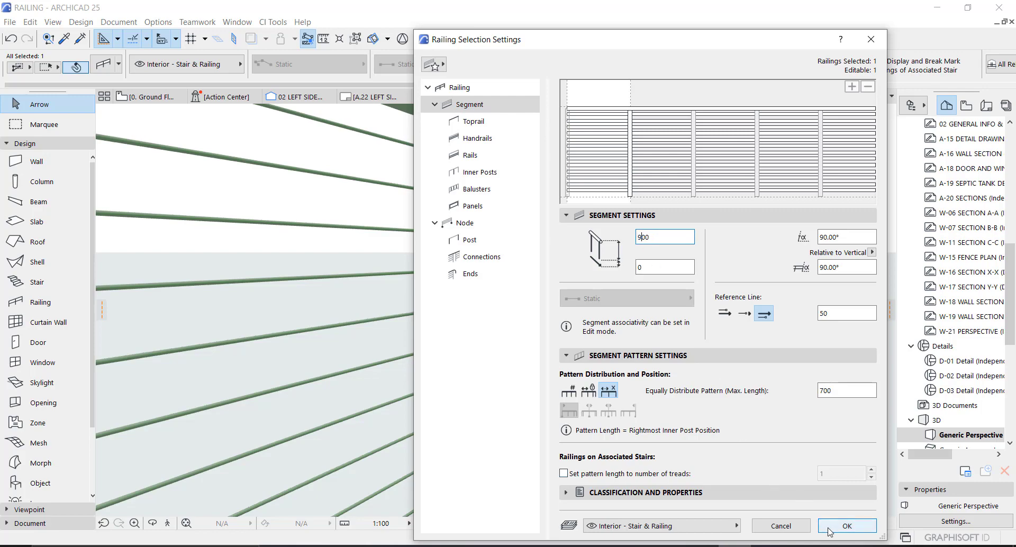
pyautogui.click(830, 530)
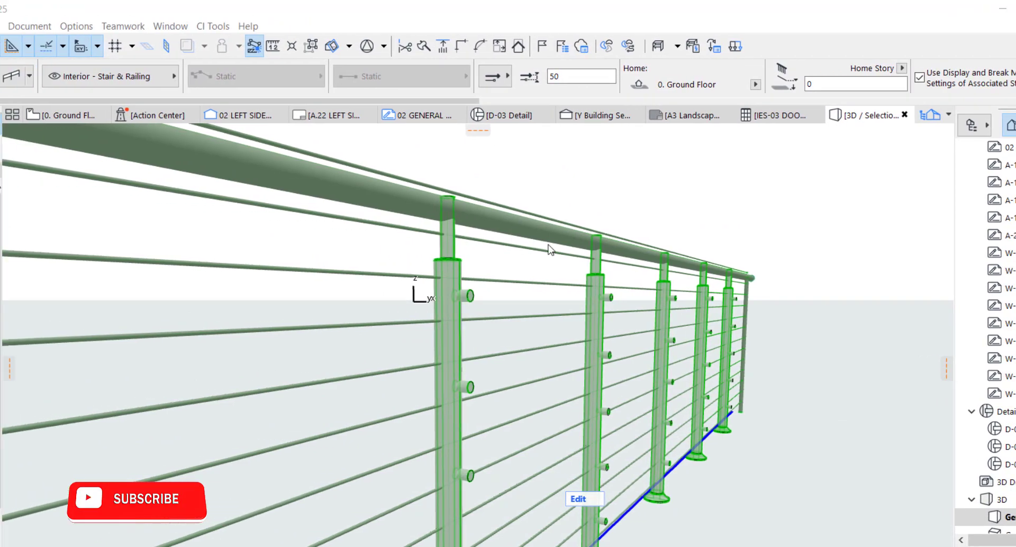
# Step: Raise the railing segment height to 950 and apply it
pyautogui.hotkey('ctrl', 't')
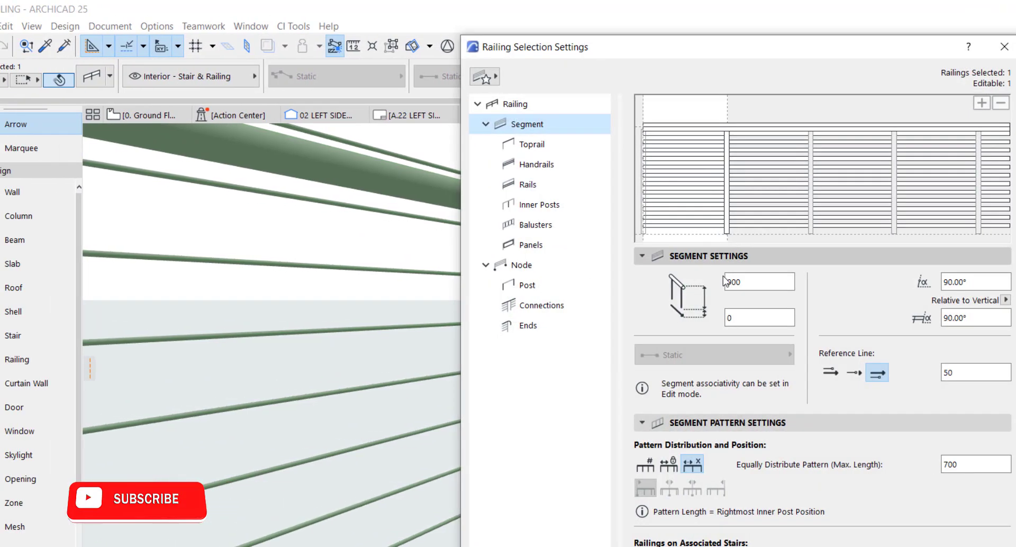
pyautogui.click(735, 282)
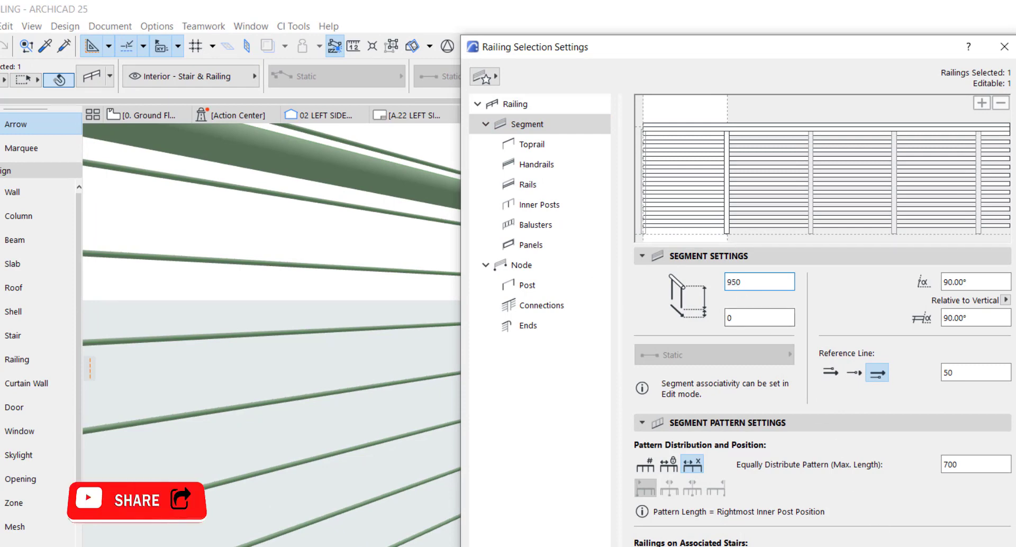
pyautogui.press('Return')
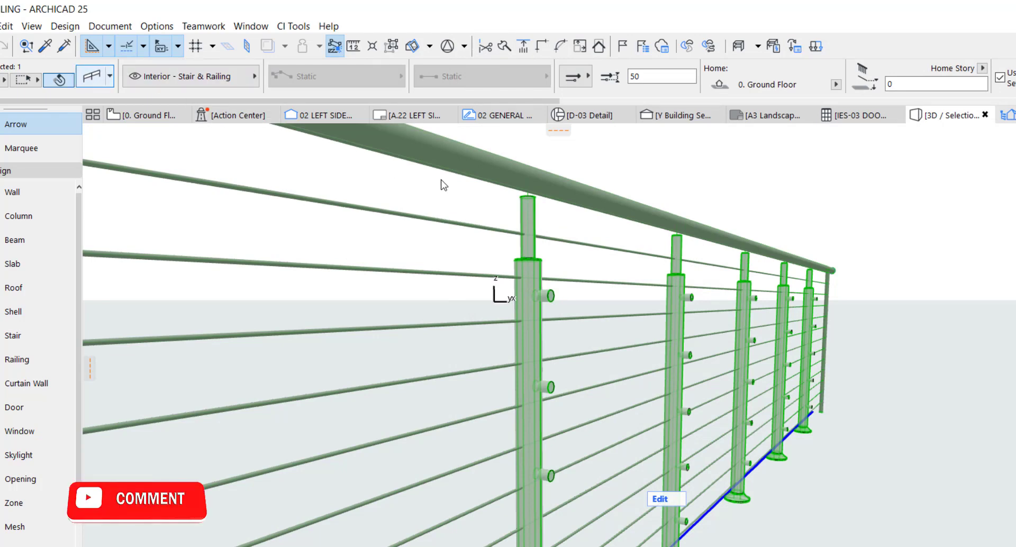
# Step: Set the railing segment height to 1000 and remove the uppermost rail from the pattern, directly below the toprail
pyautogui.doubleClick(501, 214)
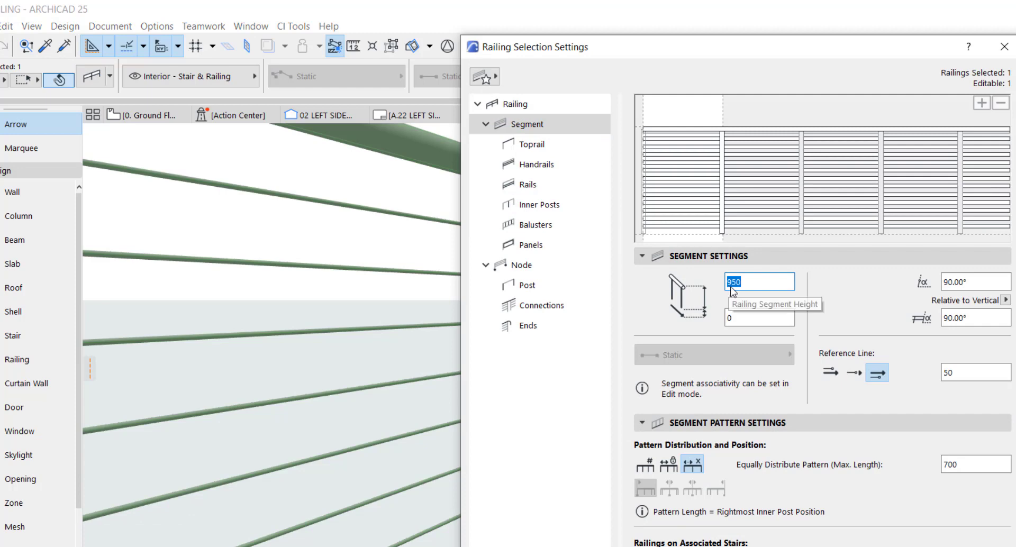
pyautogui.write('100')
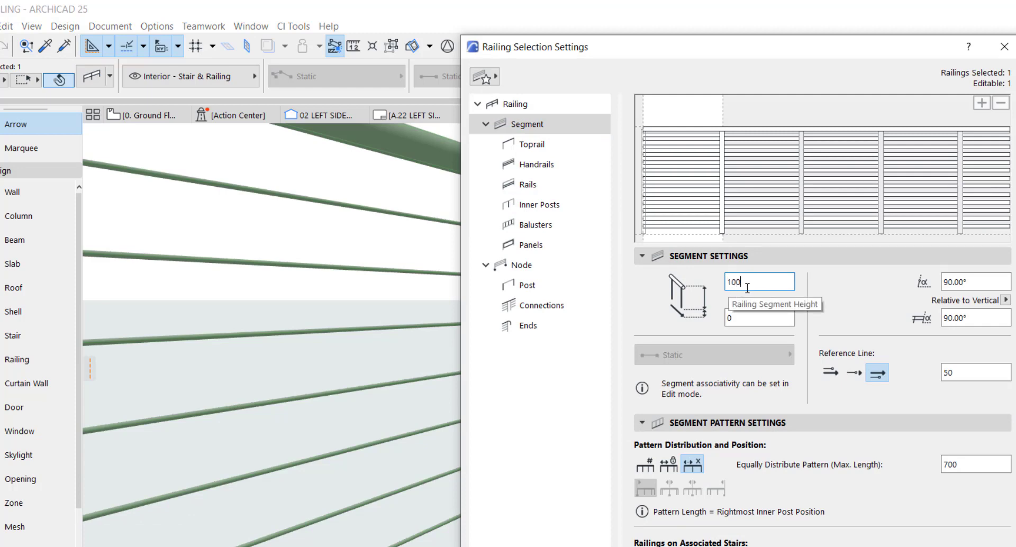
pyautogui.write('0')
pyautogui.press('Tab')
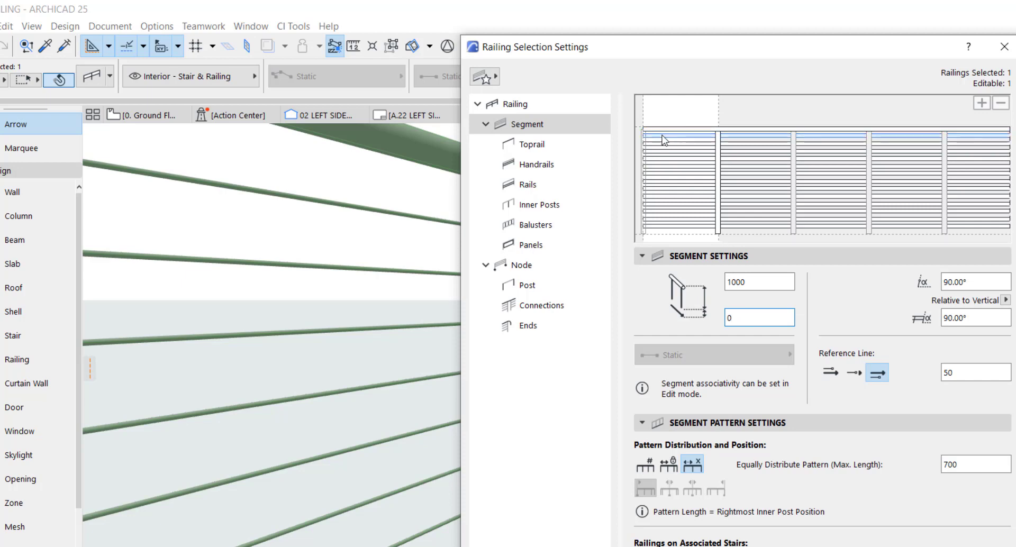
pyautogui.click(662, 137)
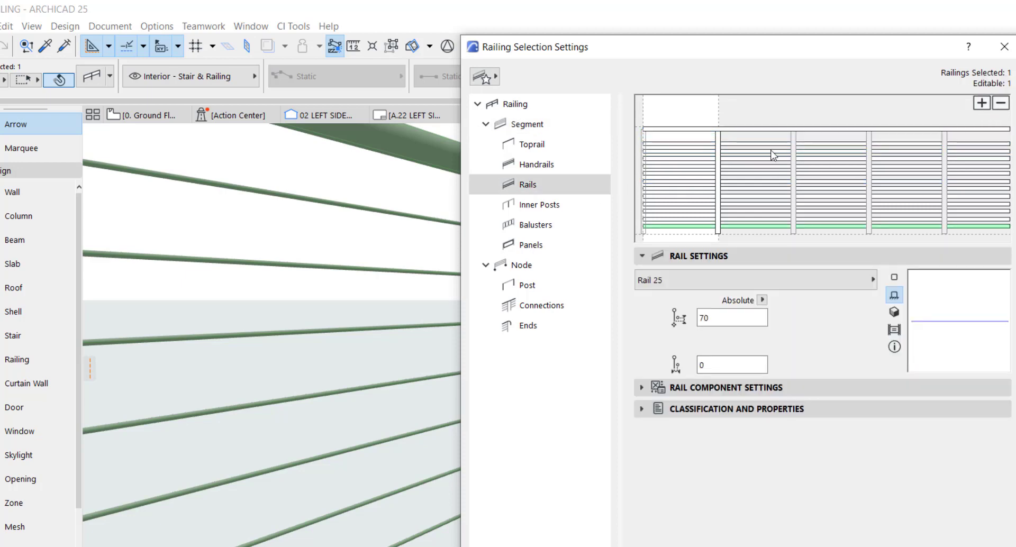
pyautogui.click(688, 136)
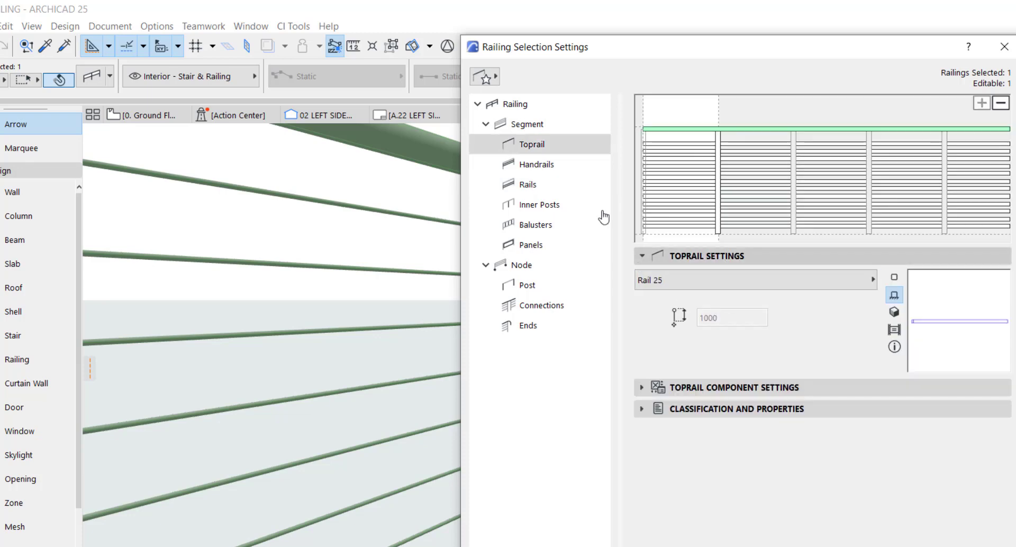
# Step: Set the railing segment height to 940 and apply the settings
pyautogui.click(540, 131)
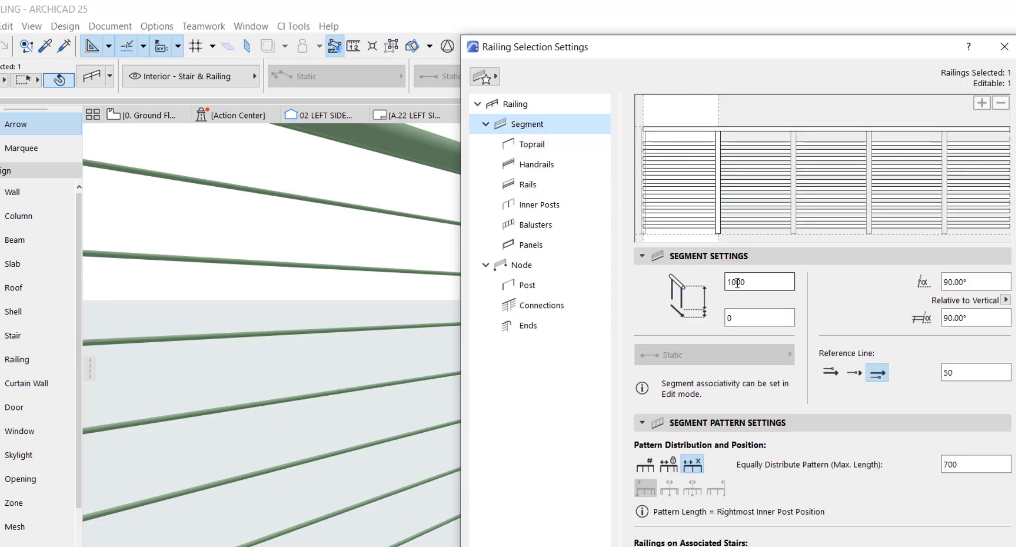
pyautogui.moveTo(739, 282); pyautogui.dragTo(711, 280)
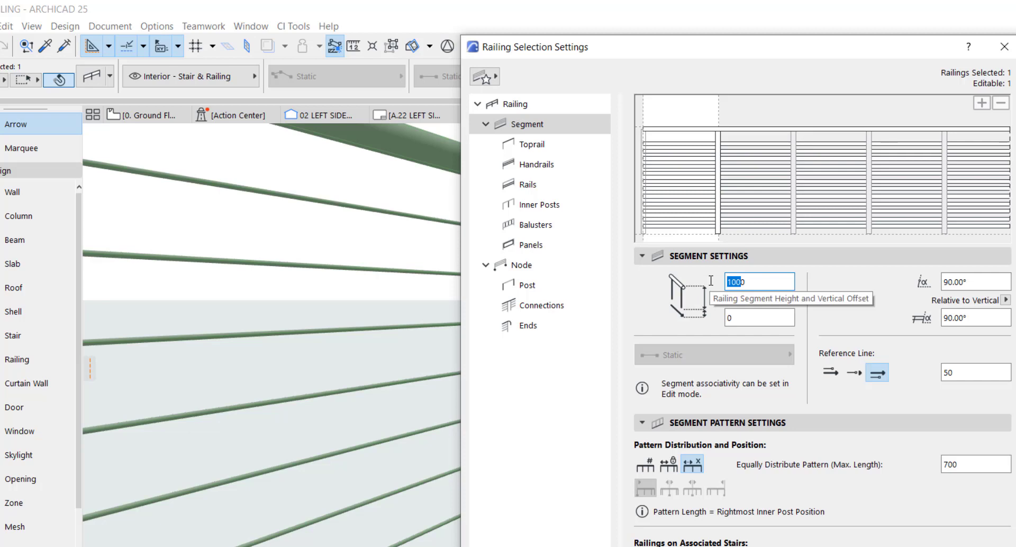
pyautogui.write('940')
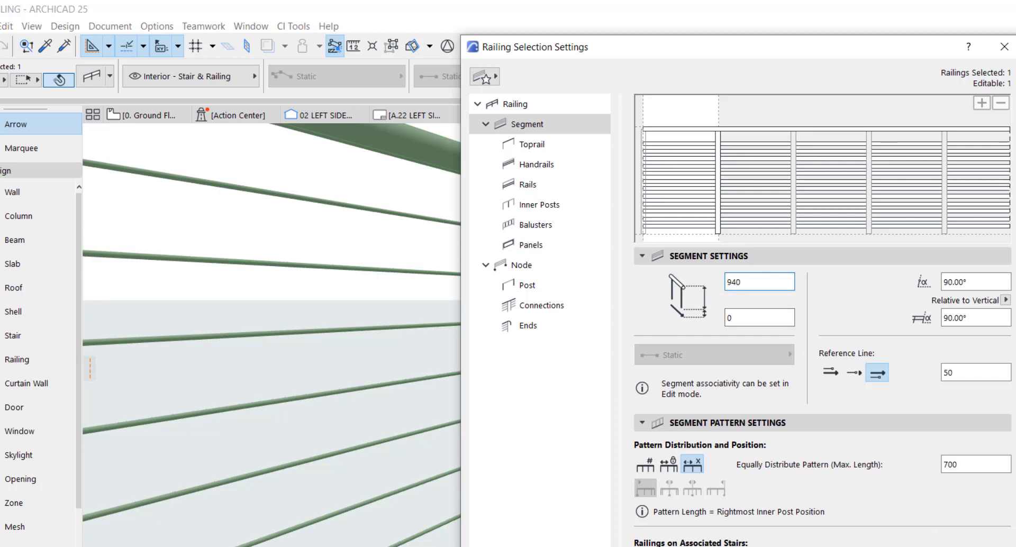
pyautogui.press('Return')
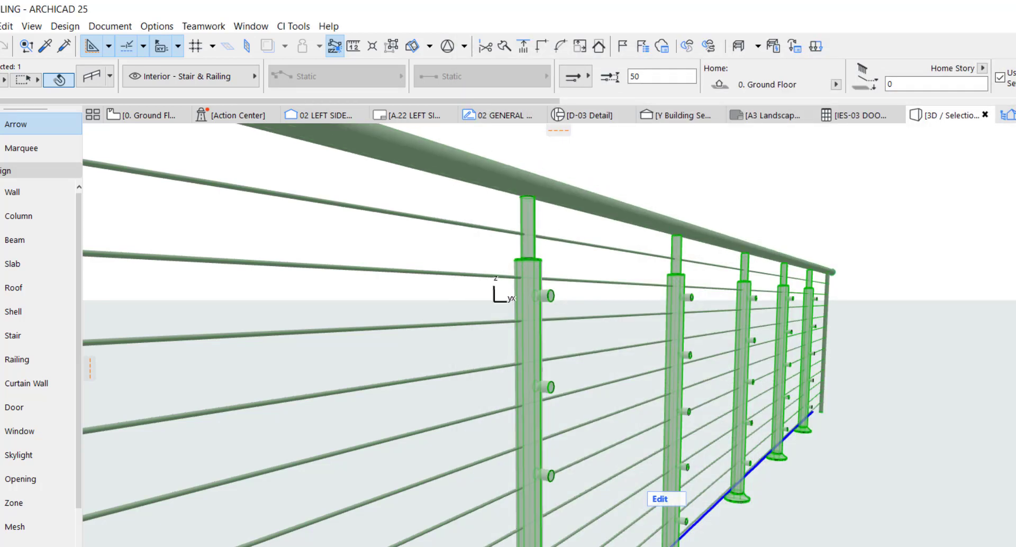
# Step: Inspect where the inner posts meet the toprail and set the railing segment height to 930
pyautogui.scroll(5, 545, 207)
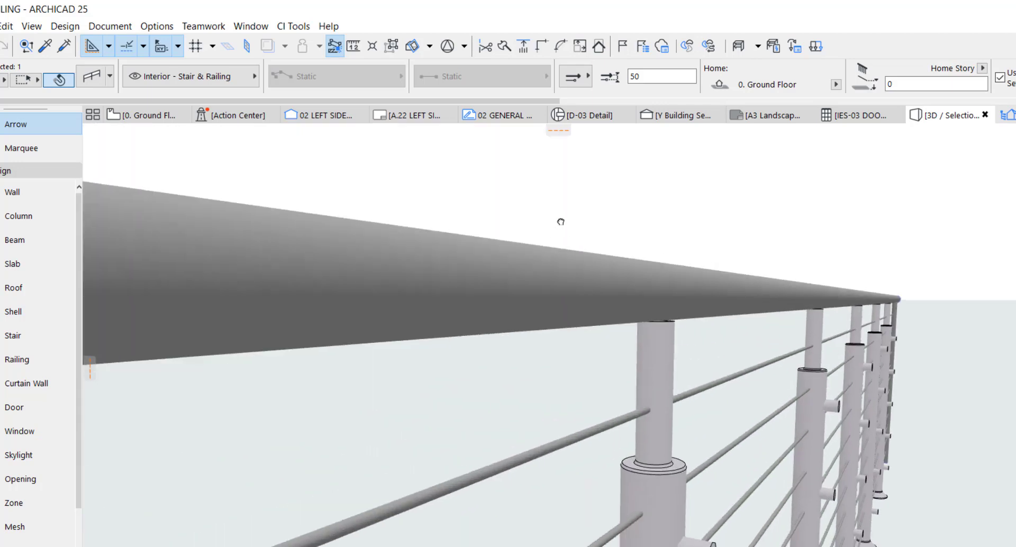
pyautogui.scroll(-3, 562, 226)
pyautogui.keyDown('shift'); pyautogui.moveTo(563, 229); pyautogui.dragTo(507, 182, button='middle'); pyautogui.keyUp('shift')
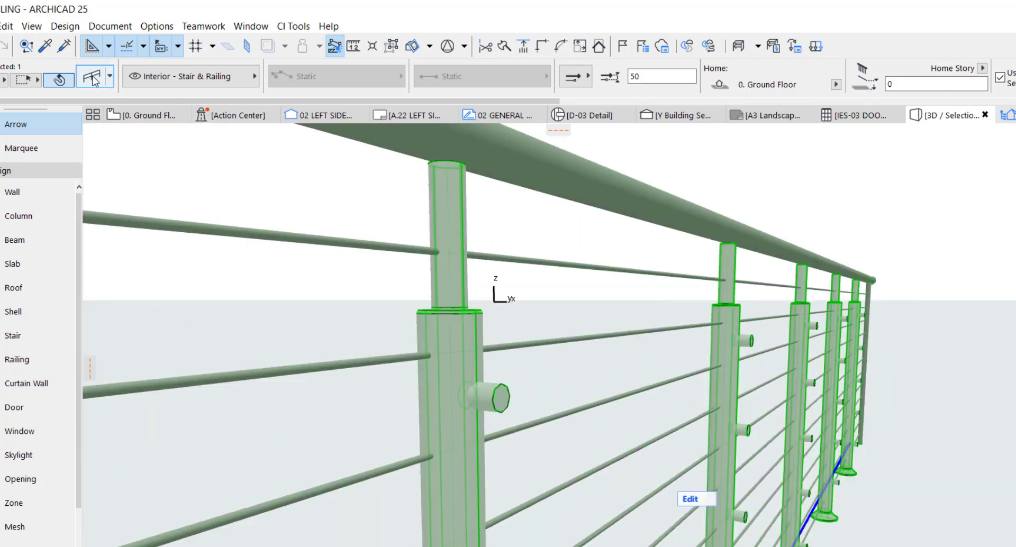
pyautogui.hotkey('ctrl', 't')
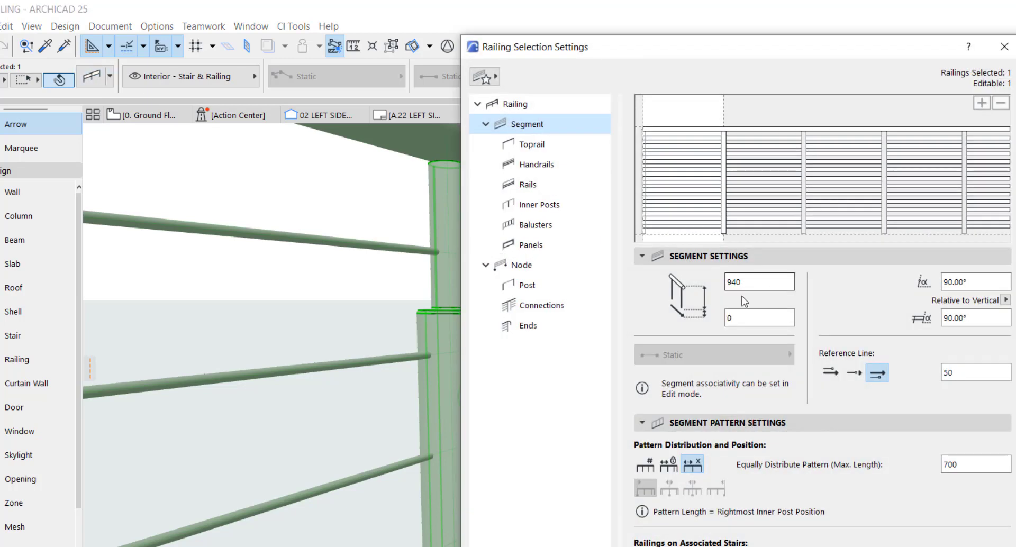
pyautogui.click(734, 282)
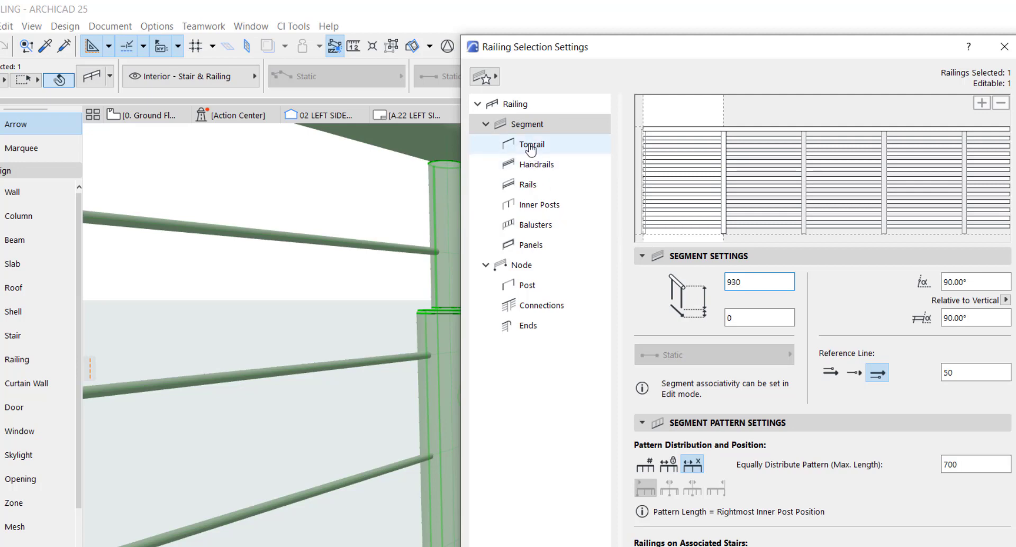
# Step: Set the toprail's height and width to 50 with the two dimensions linked, and apply the settings
pyautogui.click(683, 135)
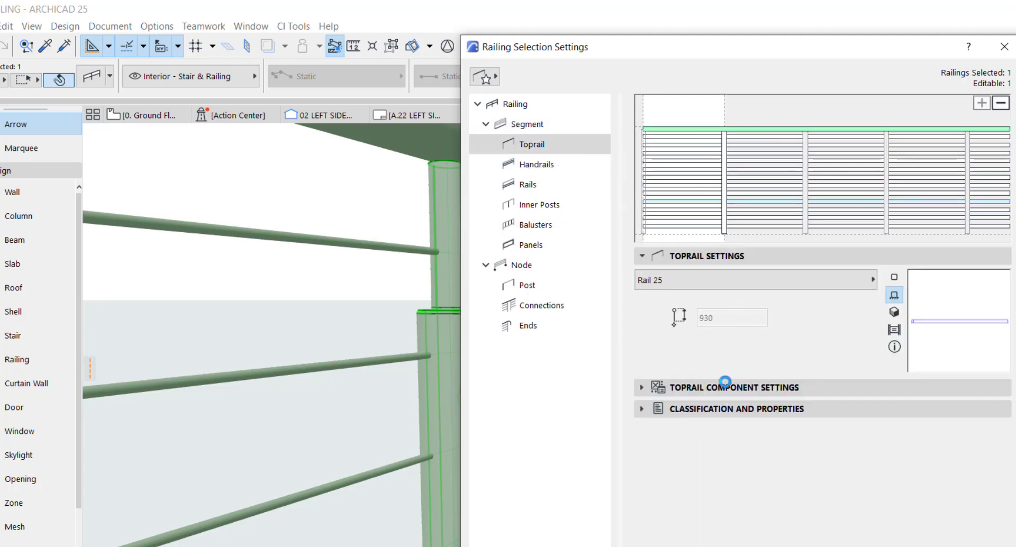
pyautogui.click(710, 355)
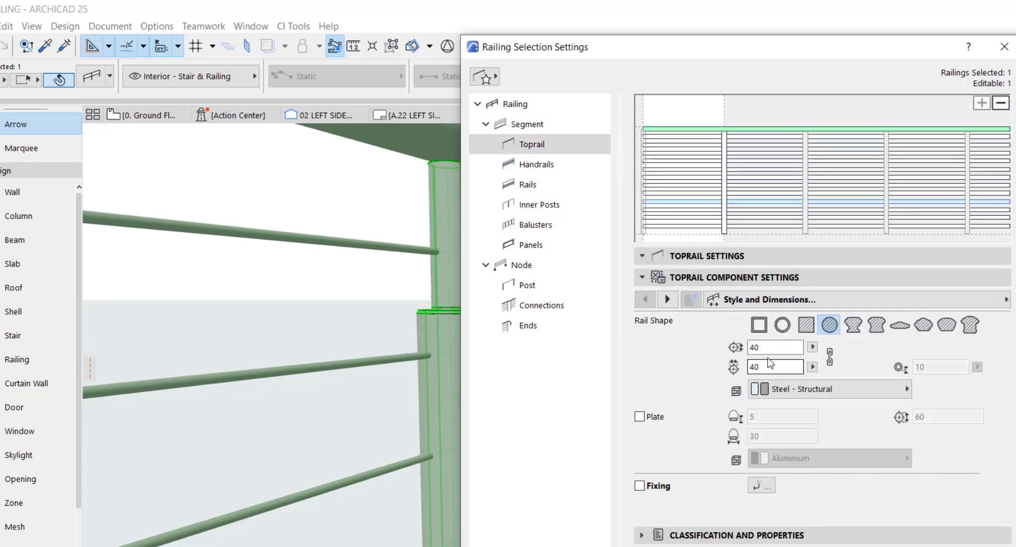
pyautogui.click(749, 347)
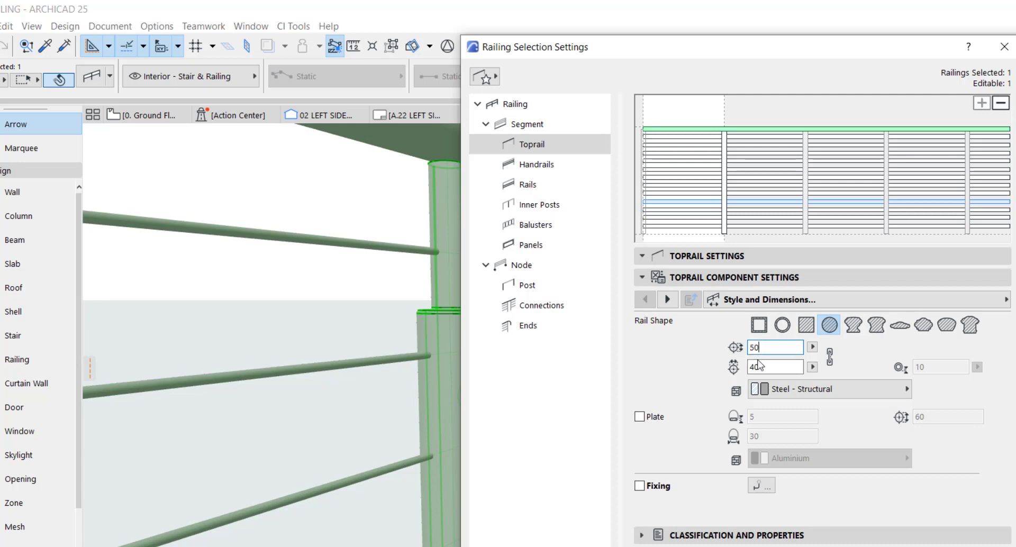
pyautogui.click(764, 364)
pyautogui.write('50')
pyautogui.click(830, 358)
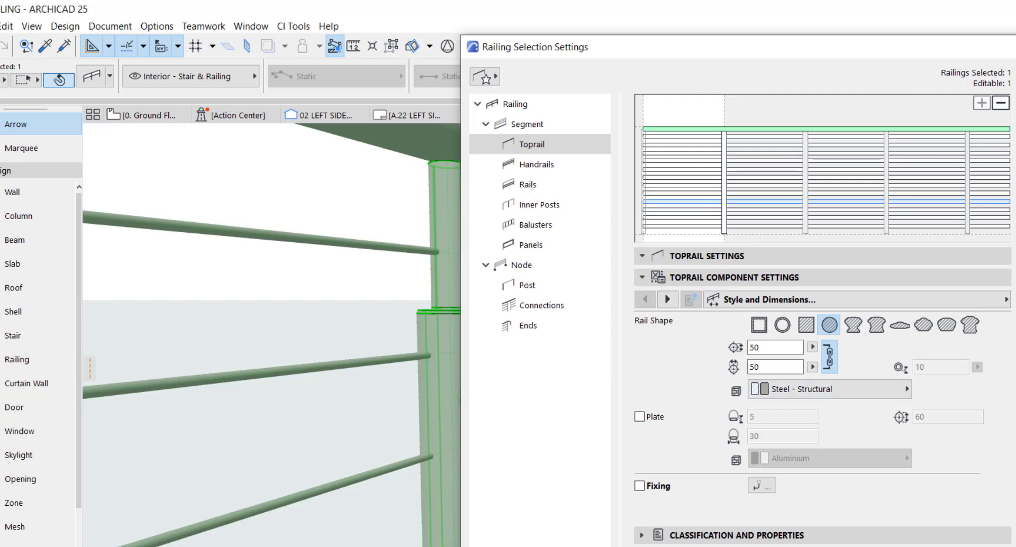
pyautogui.press('Return')
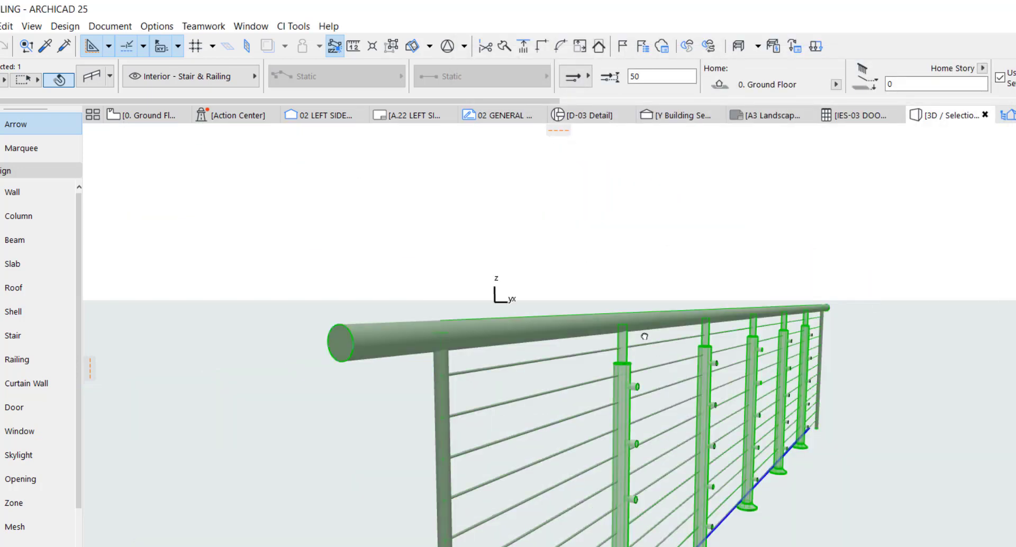
# Step: Inspect where the inner posts meet the toprail, set the railing segment height to 940 and apply the settings
pyautogui.moveTo(656, 360)
pyautogui.keyDown('shift'); pyautogui.mouseDown(button='middle')
pyautogui.moveTo(590, 263)
pyautogui.moveTo(589, 275)
pyautogui.moveTo(566, 250)
pyautogui.mouseUp(button='middle'); pyautogui.keyUp('shift')
pyautogui.scroll(5, 566, 250)
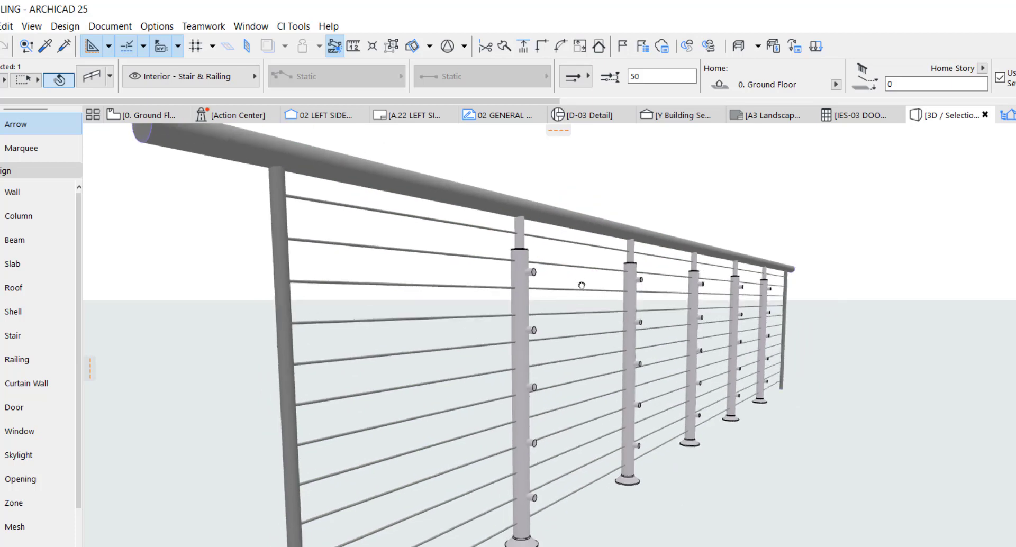
pyautogui.click(549, 277)
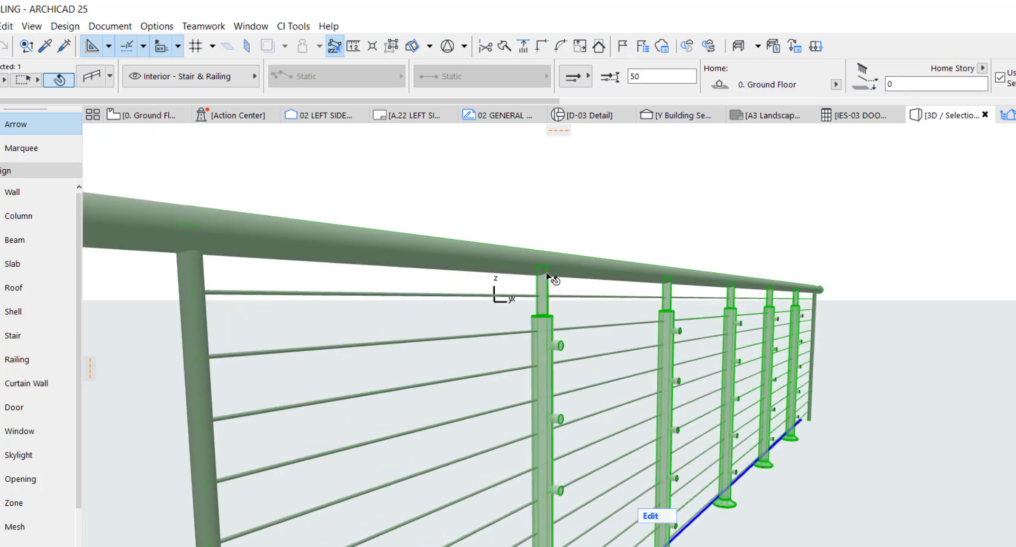
pyautogui.scroll(2, 548, 275)
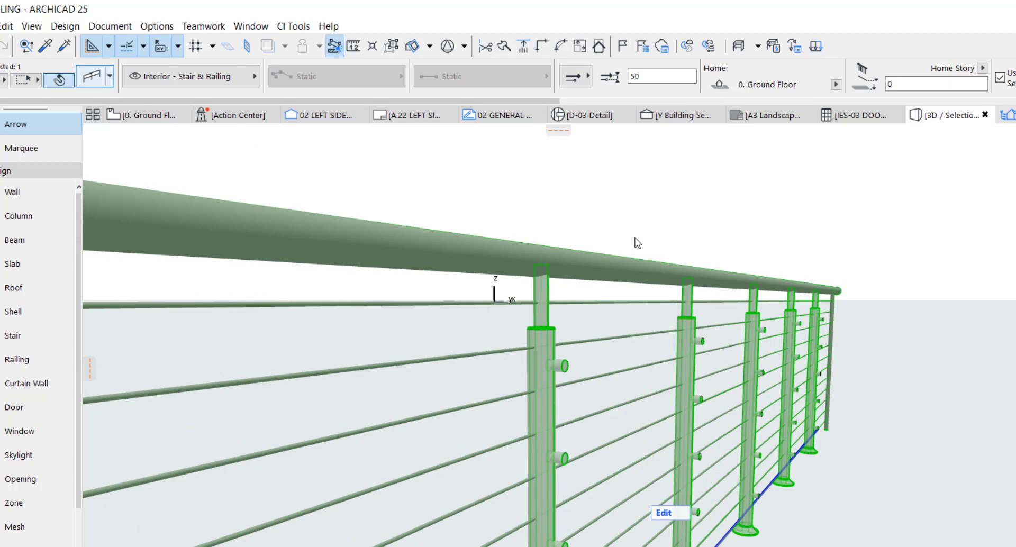
pyautogui.hotkey('ctrl', 't')
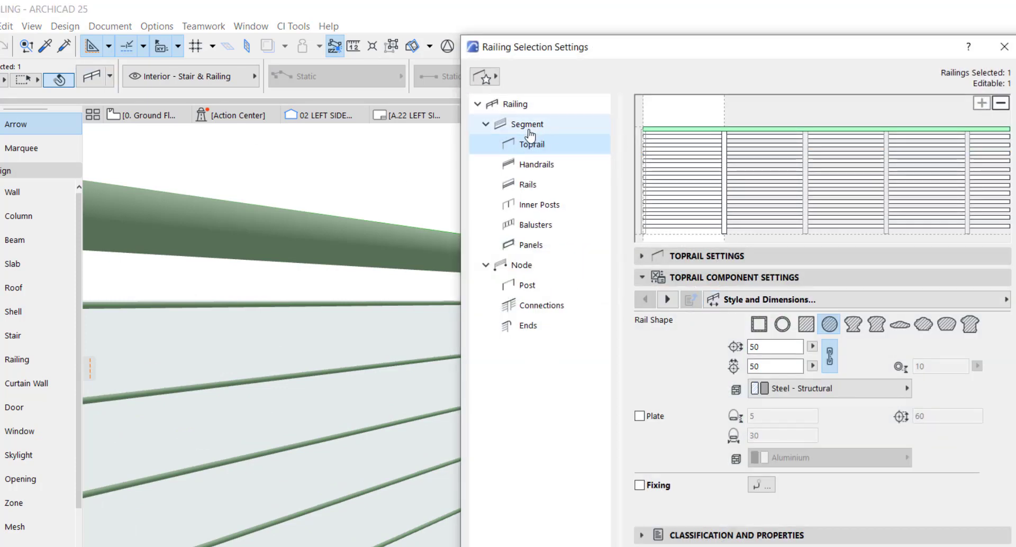
pyautogui.click(530, 131)
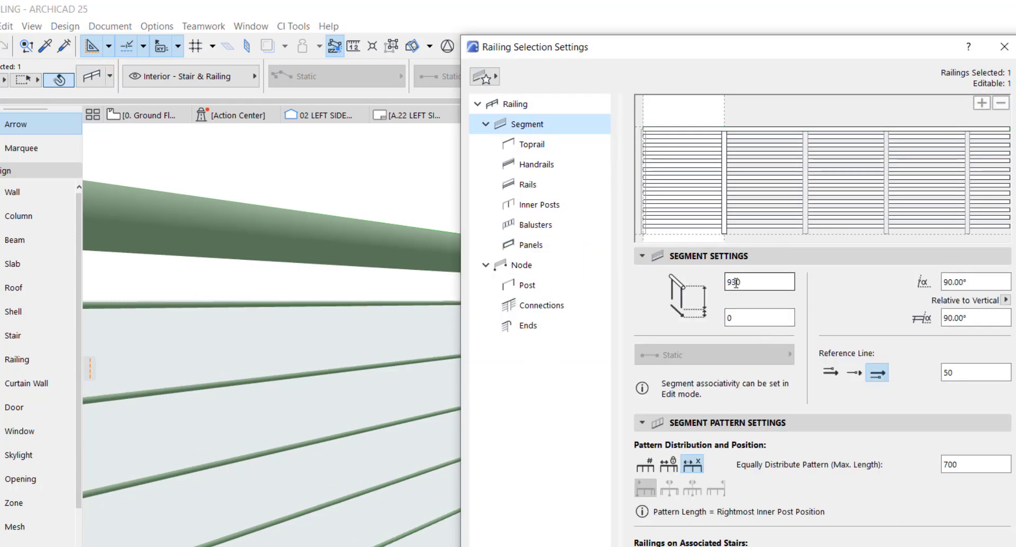
pyautogui.click(735, 283)
pyautogui.write('4')
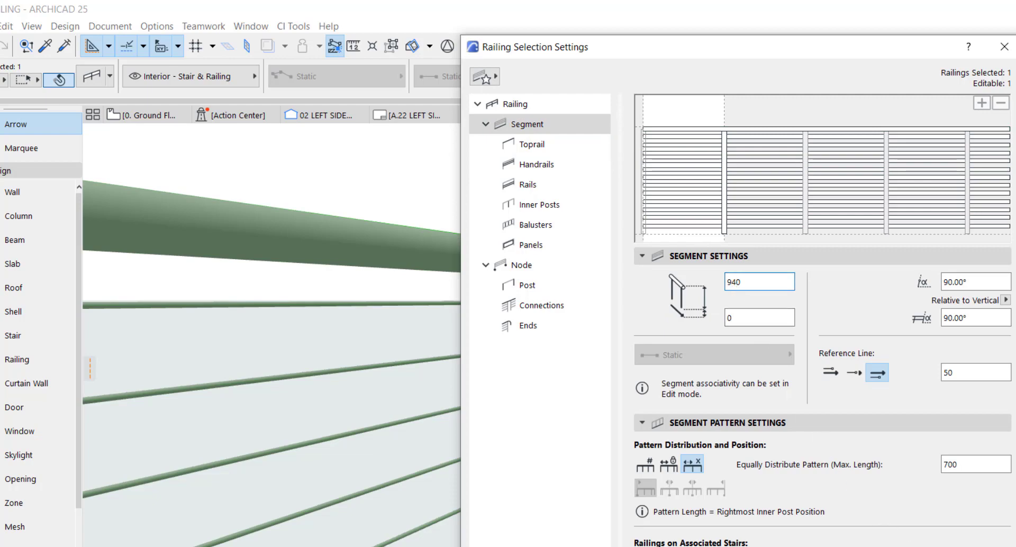
pyautogui.press('Return')
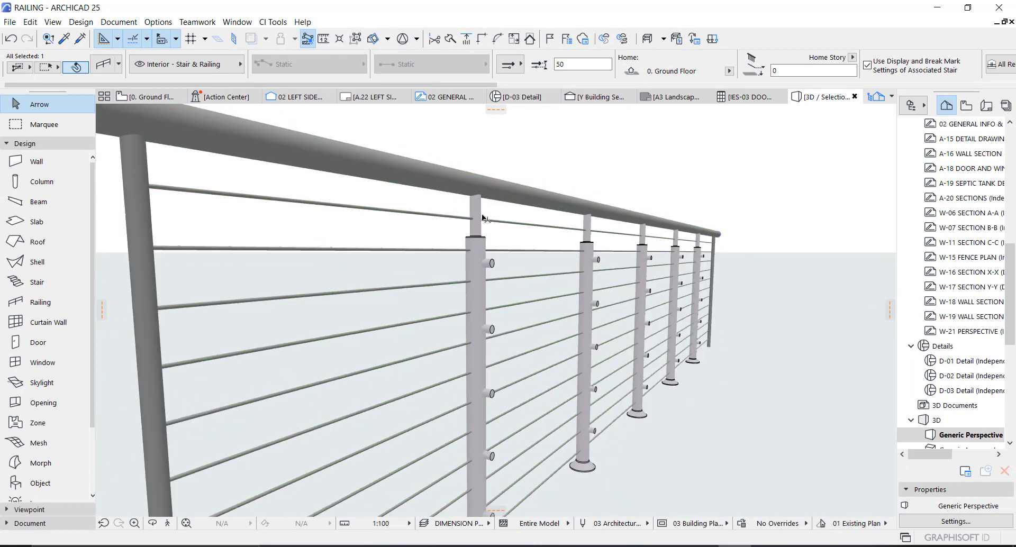
# Step: Remove the lowest rail, alternate rails above it and the rail directly below the toprail, leaving five evenly spaced rails, and apply the settings
pyautogui.keyDown('shift'); pyautogui.moveTo(464, 227); pyautogui.dragTo(415, 187, button='middle'); pyautogui.keyUp('shift')
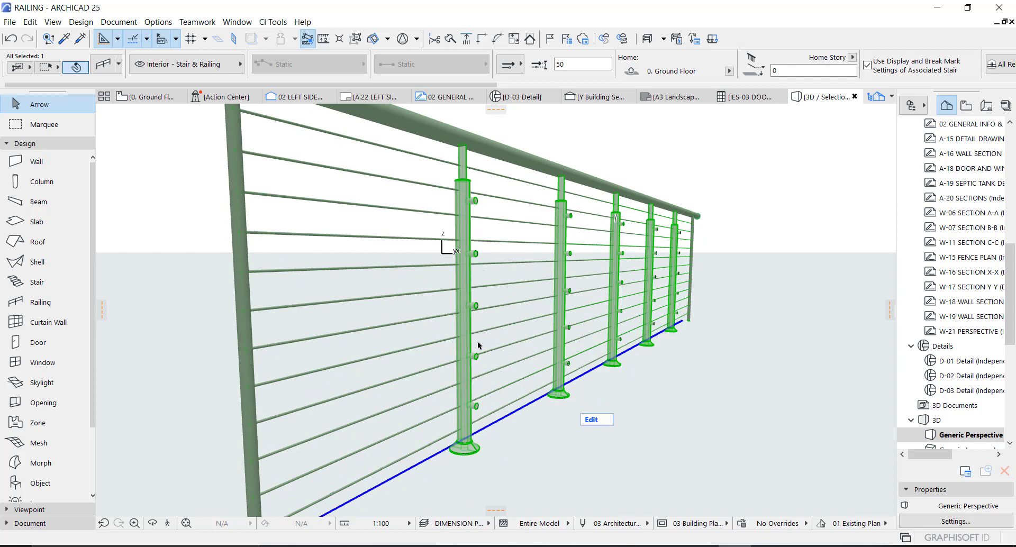
pyautogui.doubleClick(453, 140)
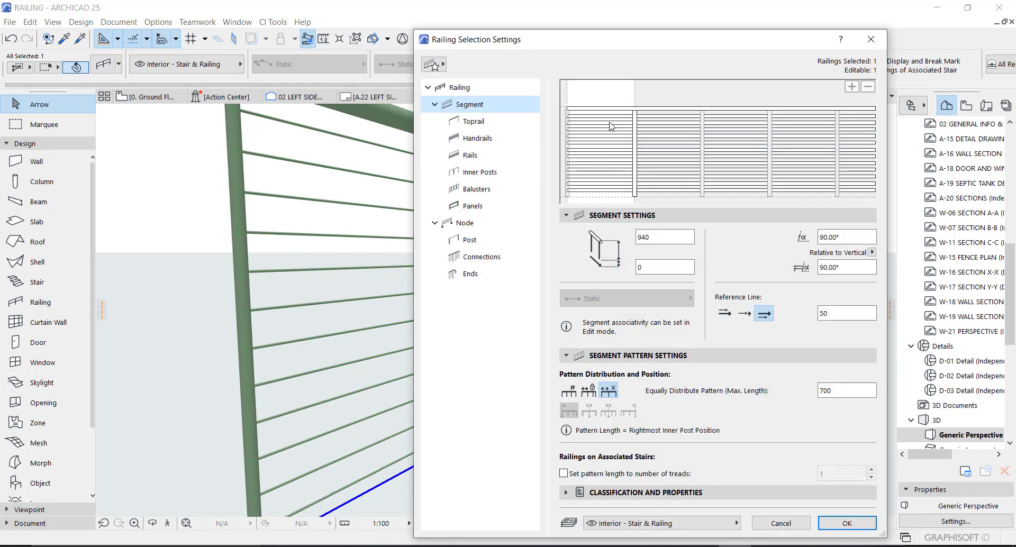
pyautogui.click(606, 190)
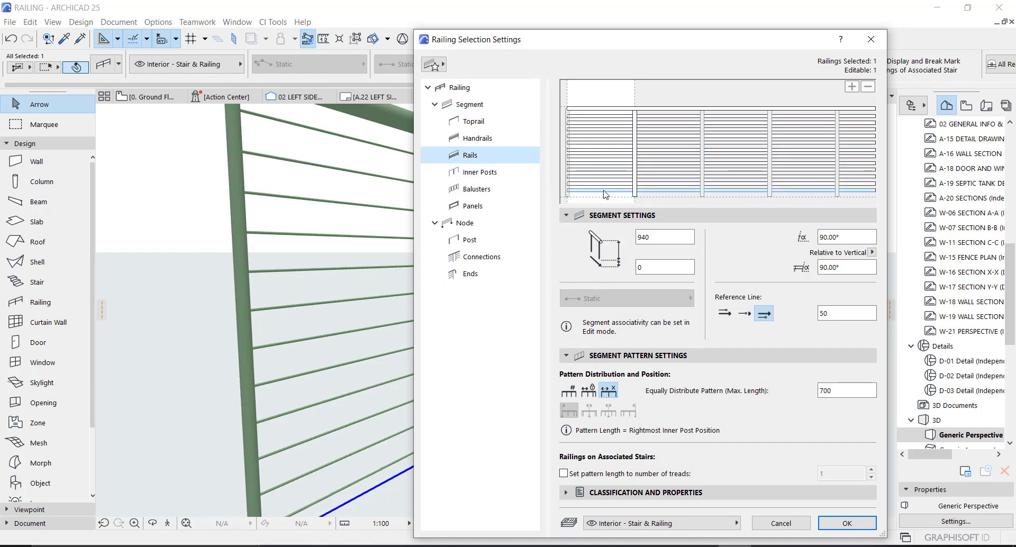
pyautogui.click(868, 86)
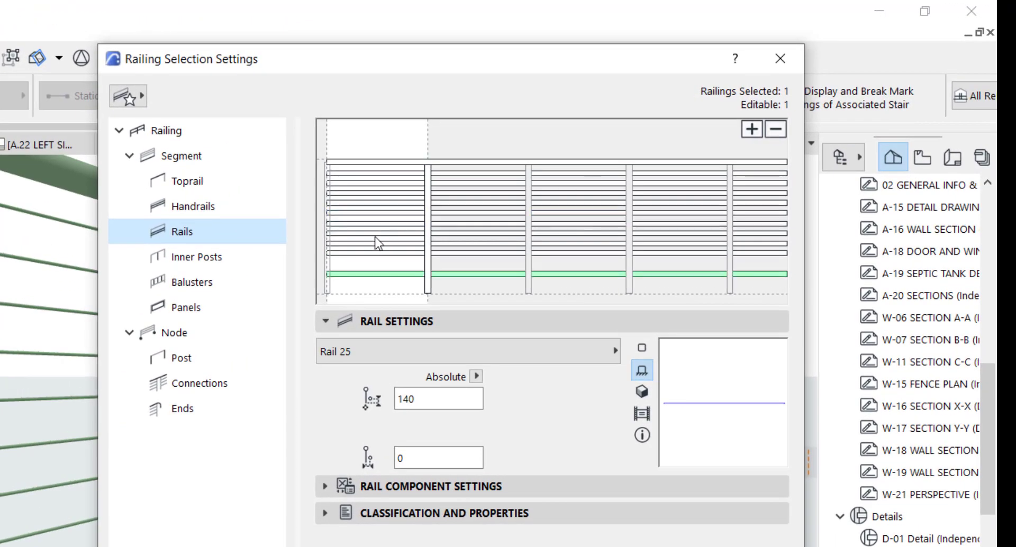
pyautogui.click(377, 243)
pyautogui.click(776, 129)
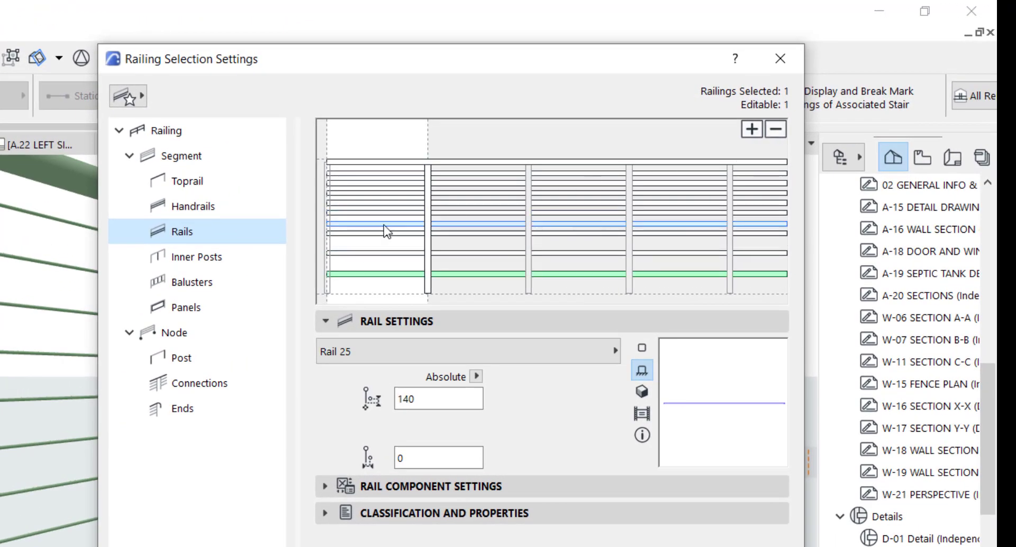
pyautogui.click(386, 223)
pyautogui.click(775, 129)
pyautogui.click(558, 204)
pyautogui.click(775, 129)
pyautogui.click(386, 183)
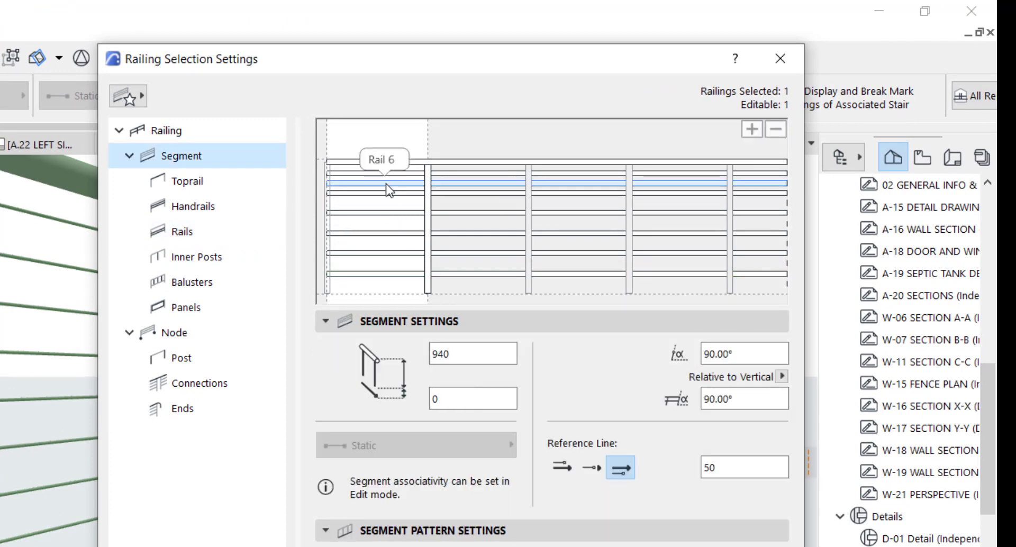
pyautogui.click(776, 129)
pyautogui.click(373, 173)
pyautogui.click(775, 129)
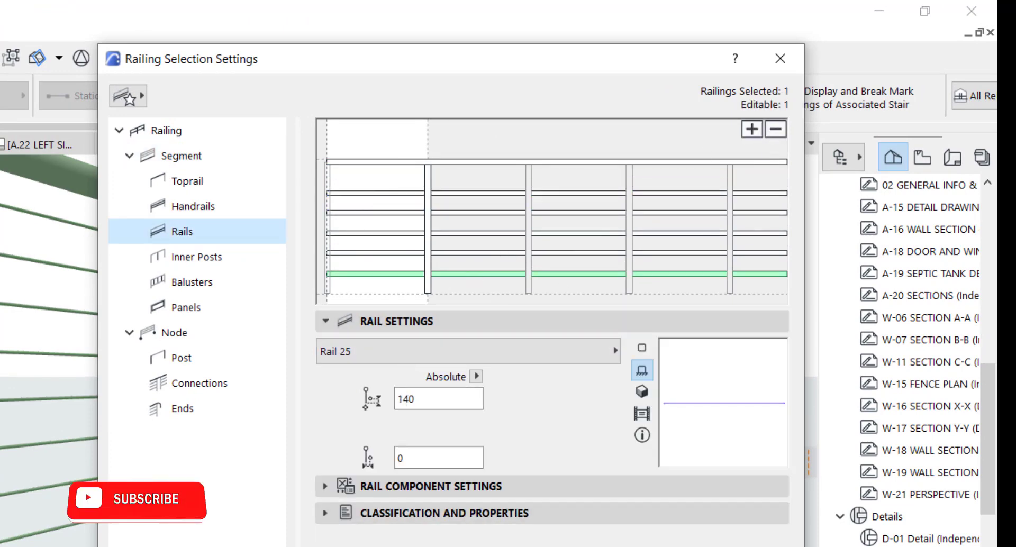
pyautogui.press('Return')
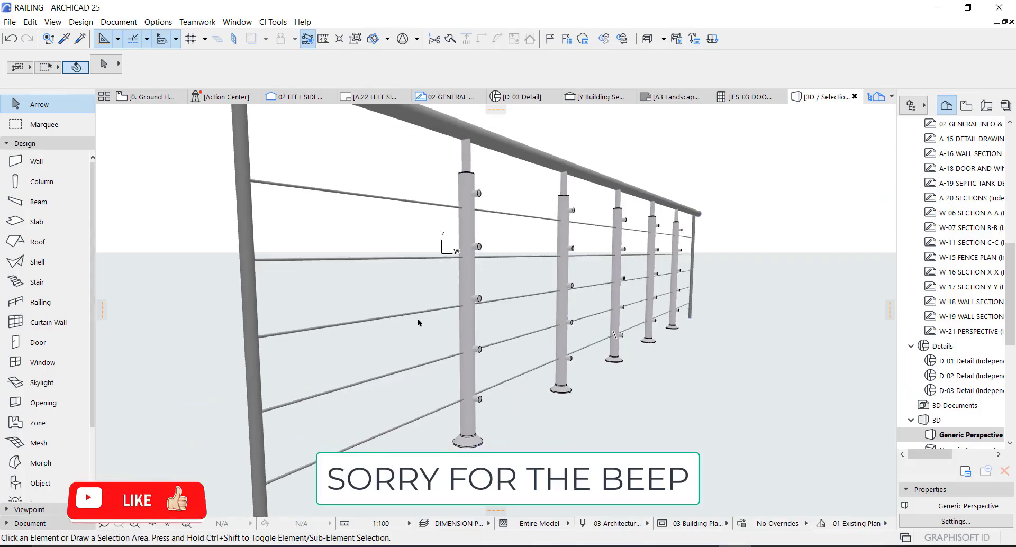
# Step: Set the lowest rail's profile height and width to 10 with the two dimensions linked
pyautogui.click(468, 253)
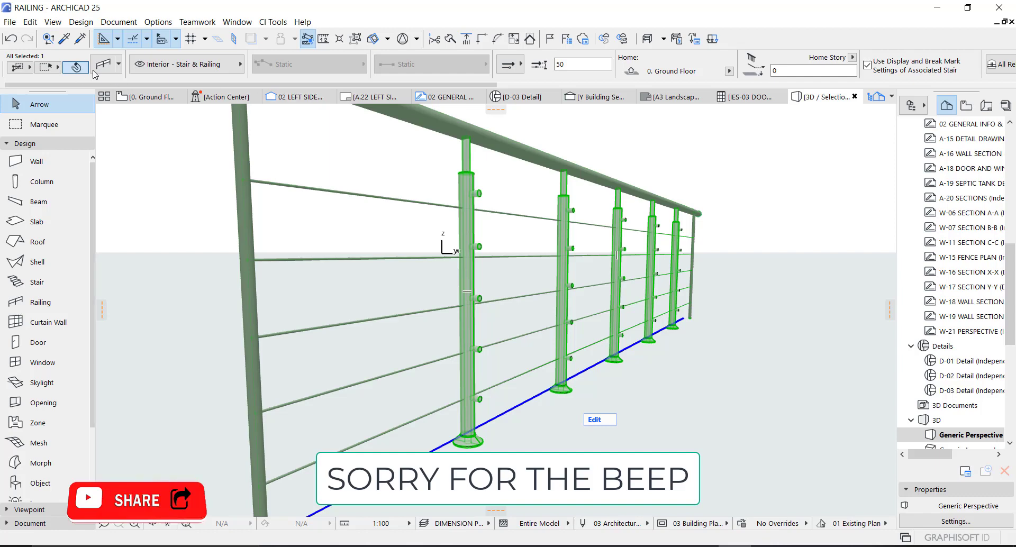
pyautogui.doubleClick(463, 211)
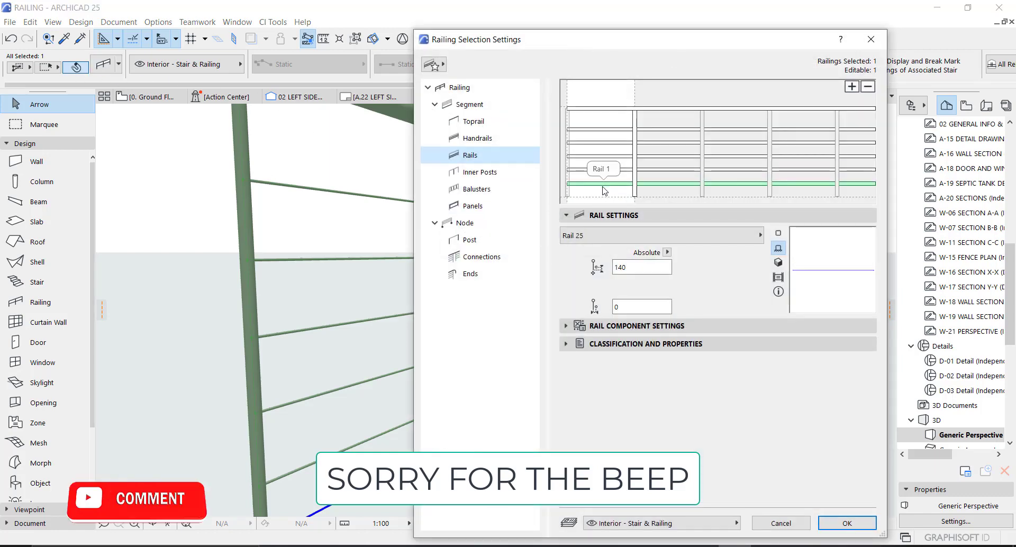
pyautogui.click(615, 200)
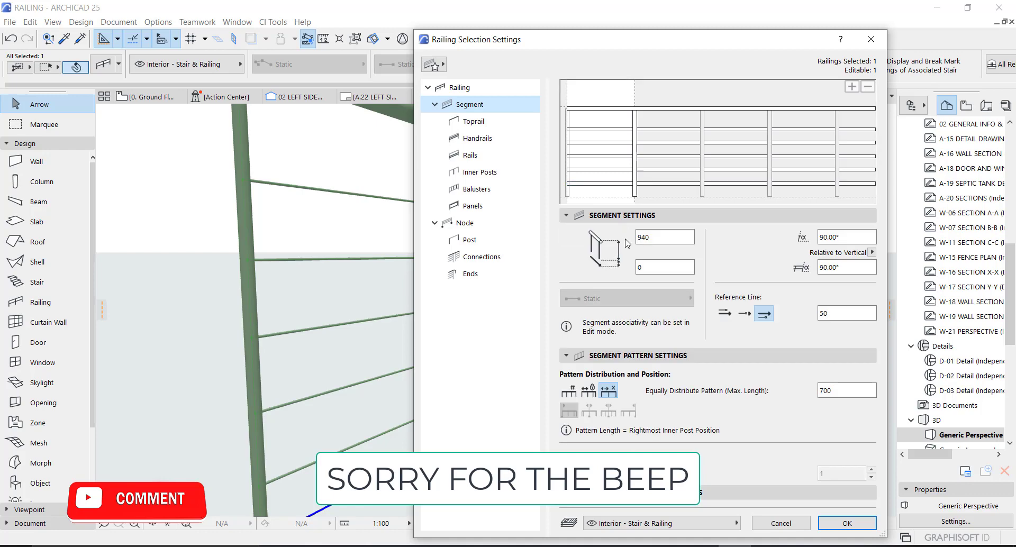
pyautogui.click(603, 185)
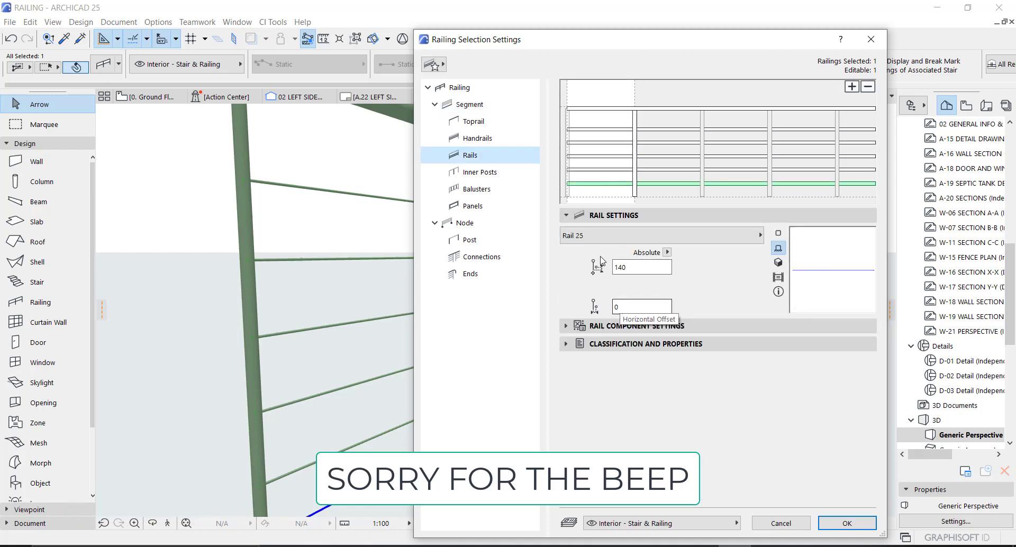
pyautogui.click(604, 326)
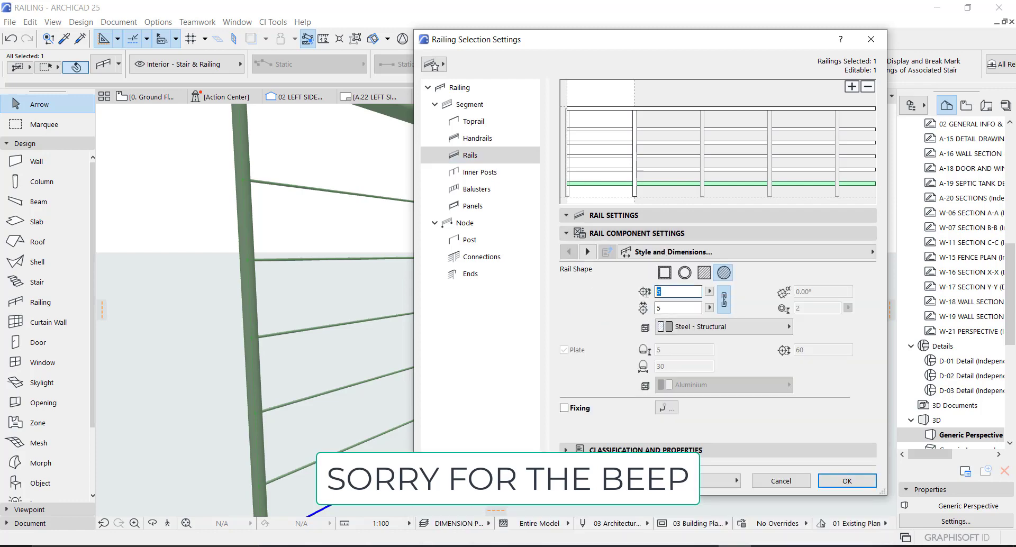
pyautogui.write('1')
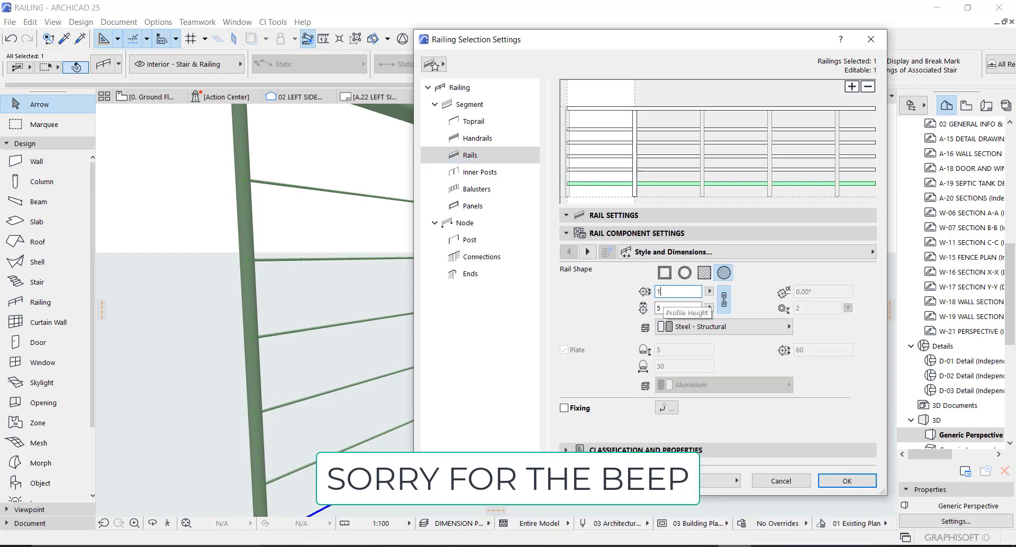
pyautogui.write('0')
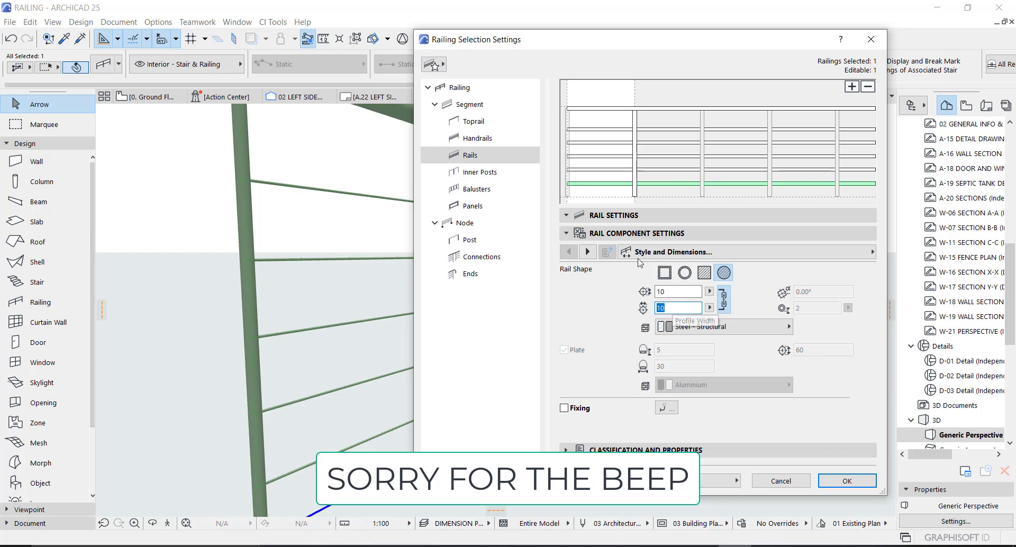
pyautogui.press('Tab')
# Step: Override the lowest rail's surface with Metal - Stainless Steel in its 3D representation settings
pyautogui.click(614, 234)
pyautogui.click(603, 218)
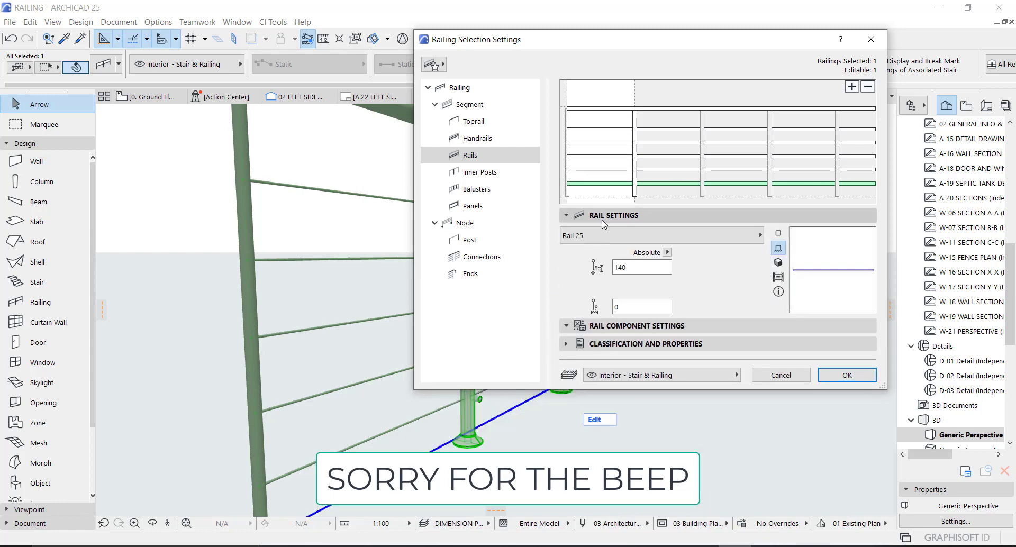
pyautogui.click(602, 221)
pyautogui.click(609, 233)
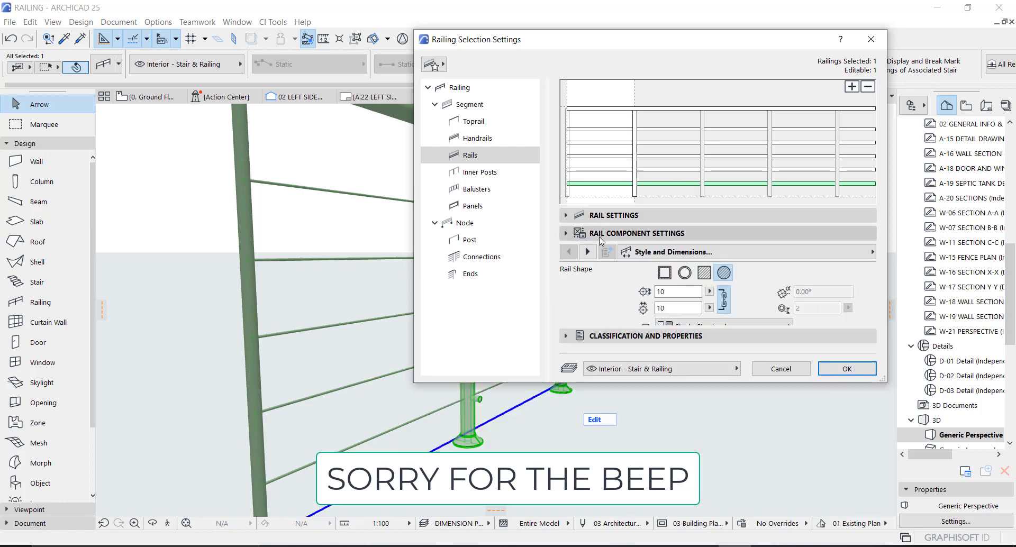
pyautogui.click(589, 252)
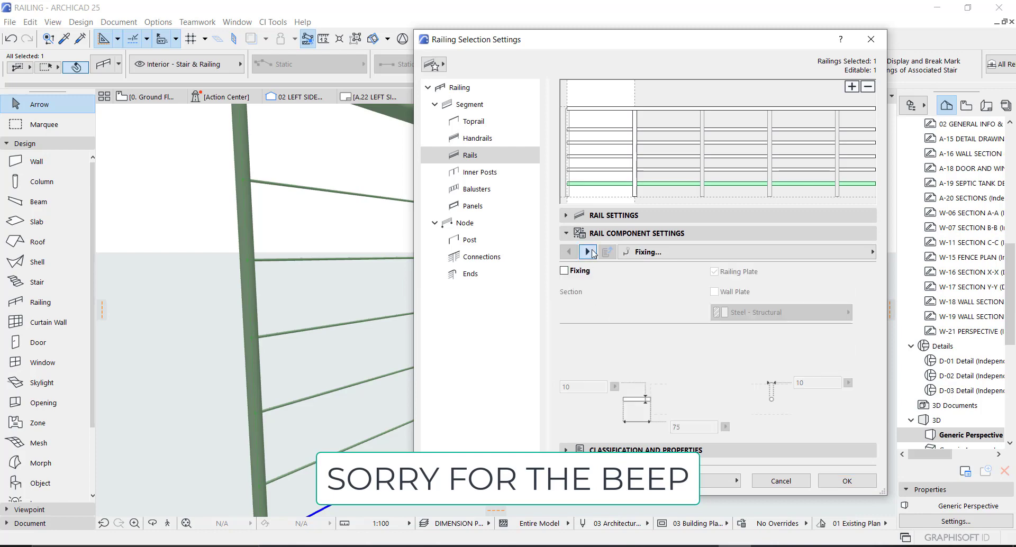
pyautogui.click(588, 252)
pyautogui.click(589, 252)
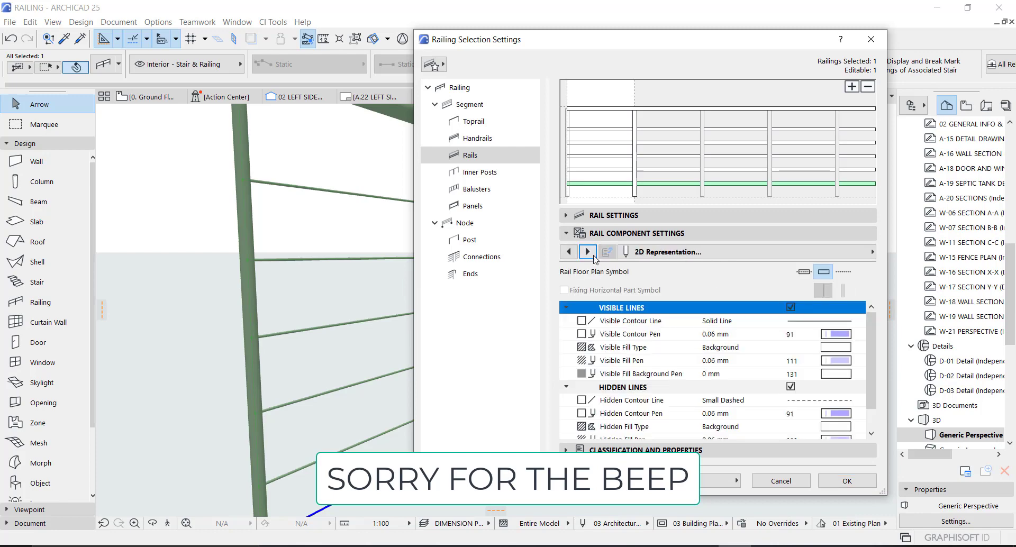
pyautogui.click(588, 253)
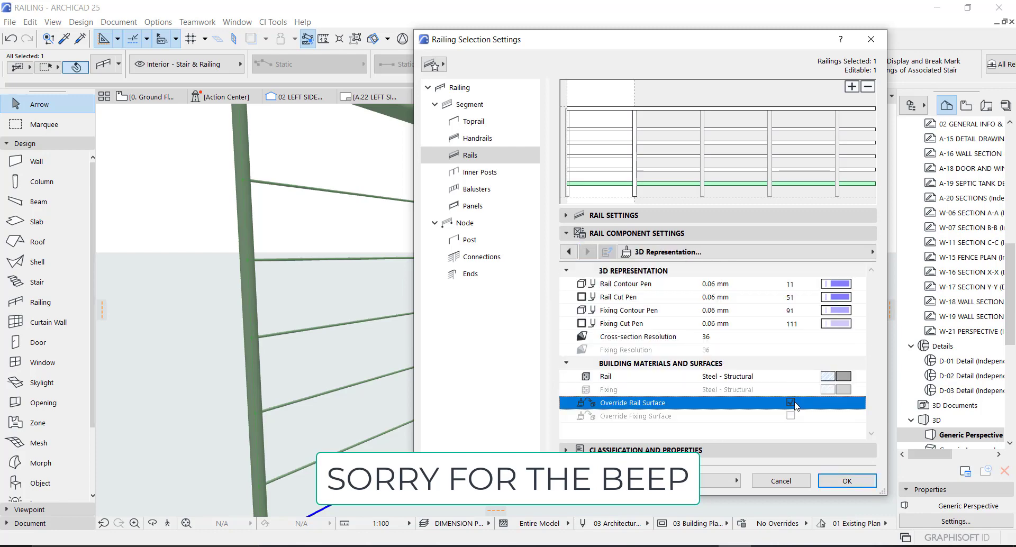
pyautogui.click(791, 403)
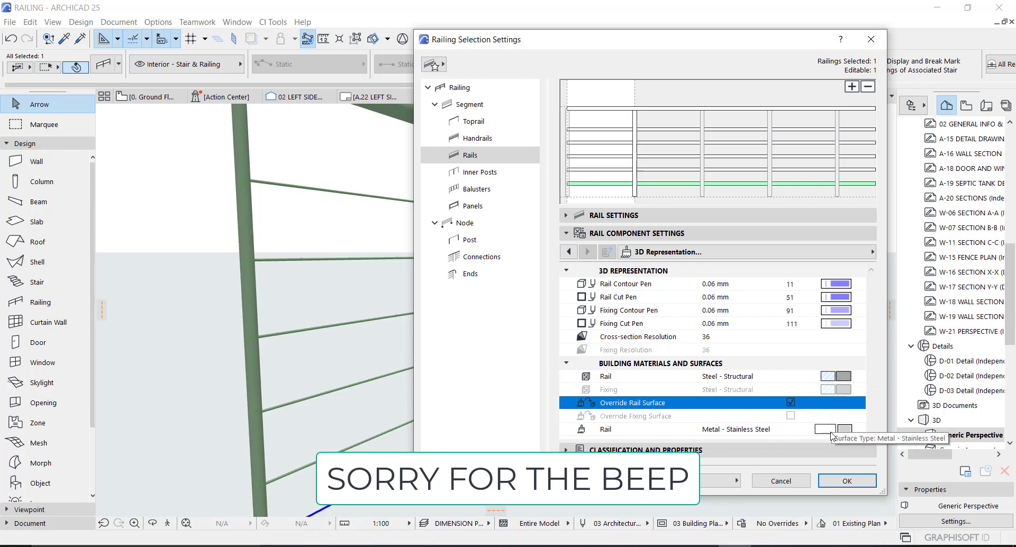
# Step: Set the lowest rail's horizontal offset to -25 and apply the settings
pyautogui.click(599, 215)
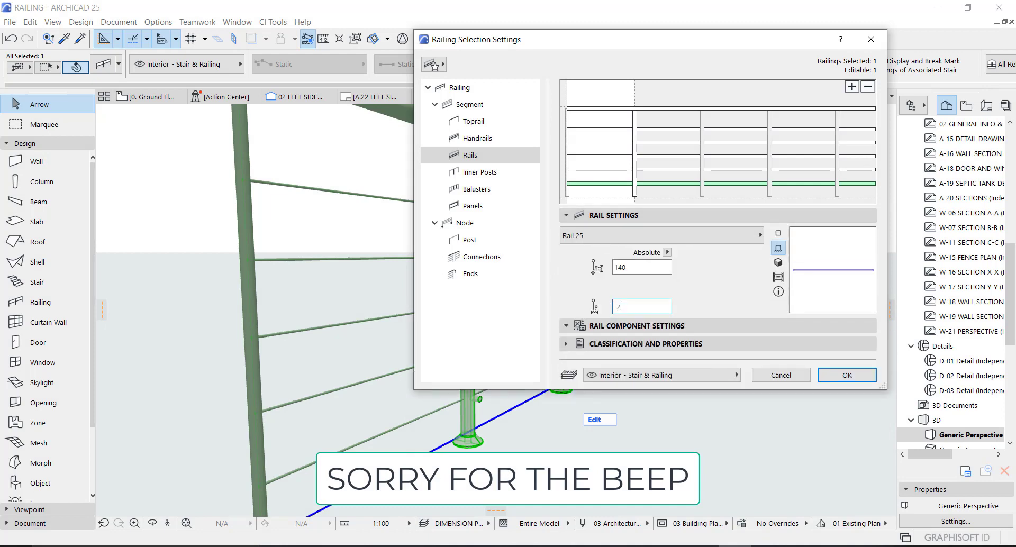
pyautogui.write('5')
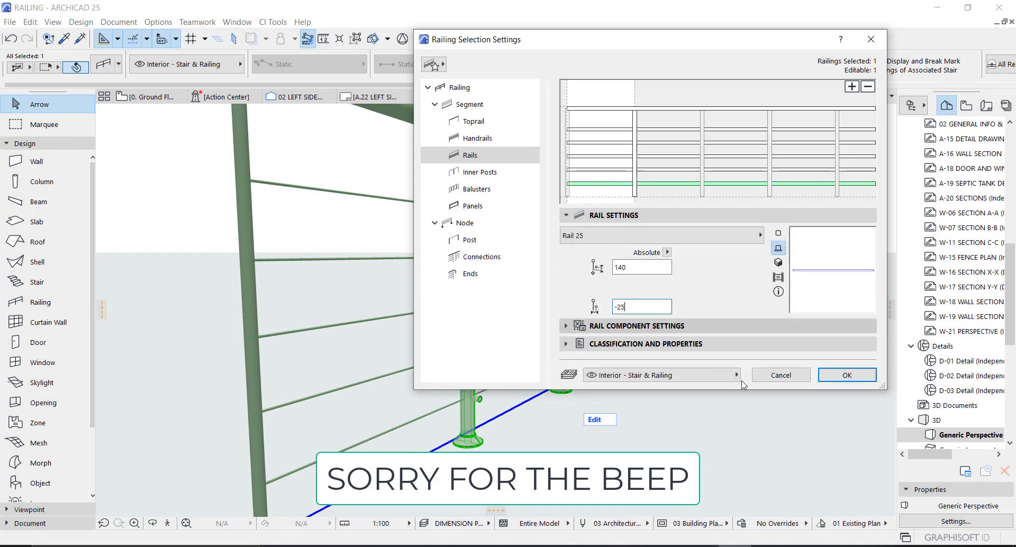
pyautogui.click(847, 376)
# Step: Set the lowest rail's horizontal offset to -35 and apply it so the rail meets the post brackets
pyautogui.scroll(5, 493, 398)
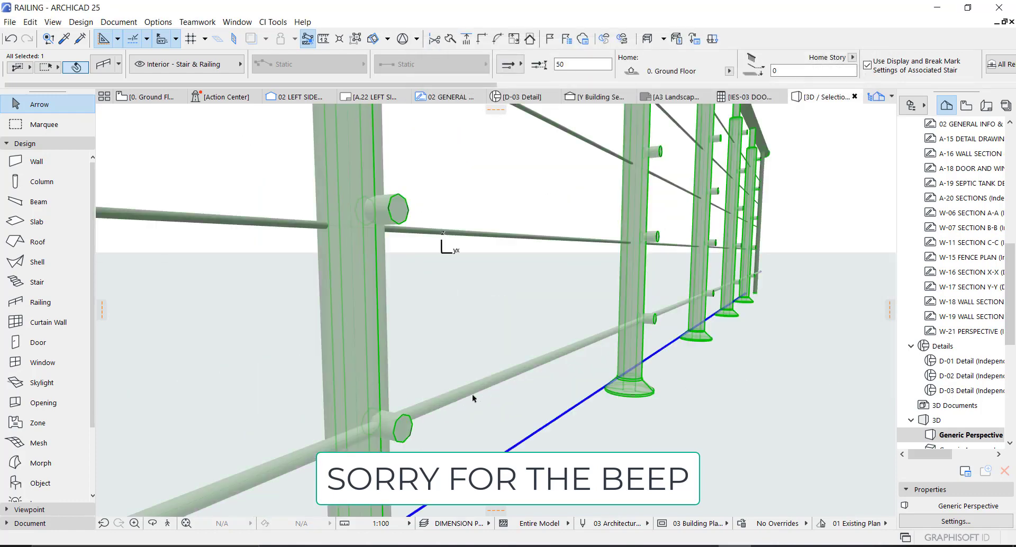
pyautogui.moveTo(468, 397); pyautogui.dragTo(517, 407, button='middle')
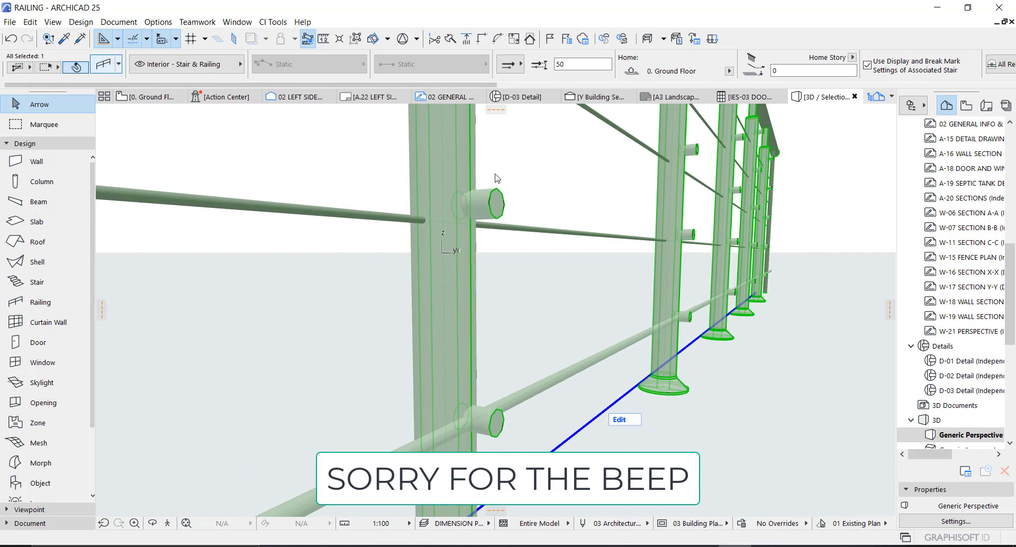
pyautogui.hotkey('ctrl', 't')
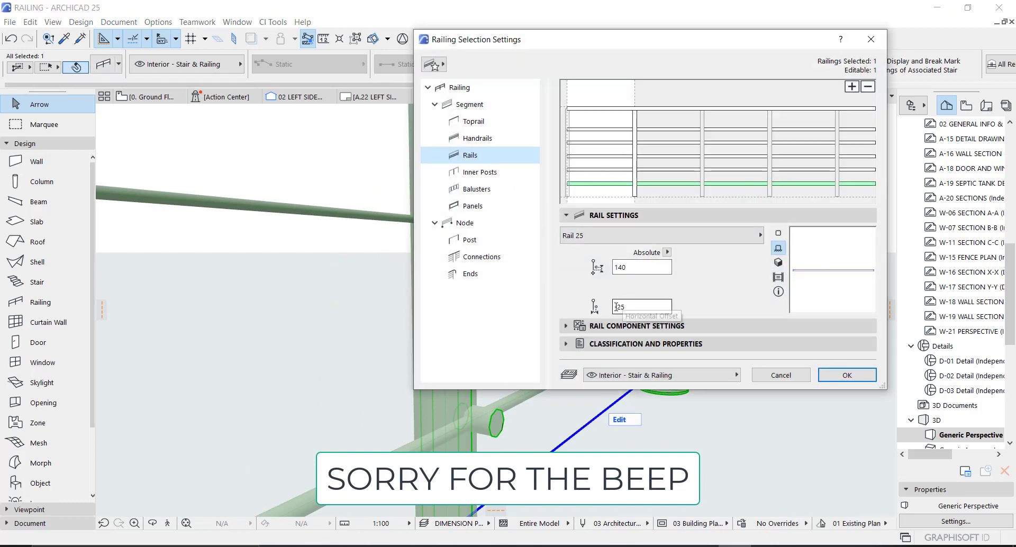
pyautogui.click(634, 307)
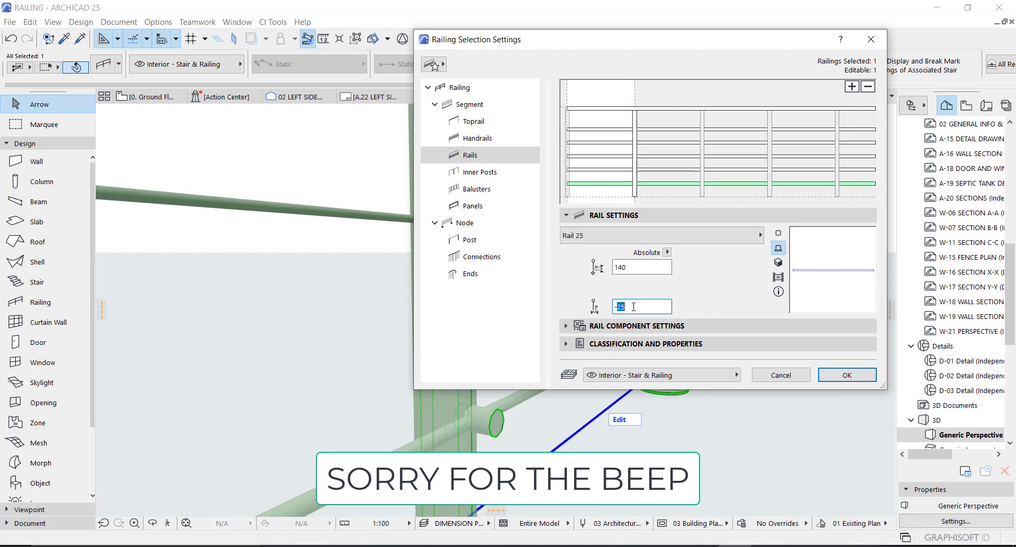
pyautogui.write('-35')
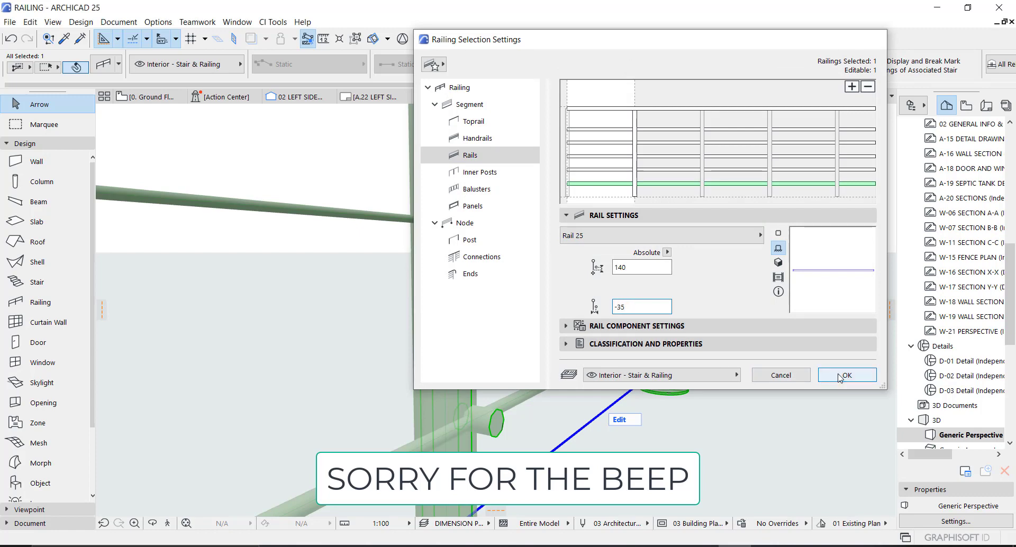
pyautogui.click(841, 376)
pyautogui.keyDown('shift'); pyautogui.moveTo(497, 371); pyautogui.dragTo(468, 372, button='middle'); pyautogui.keyUp('shift')
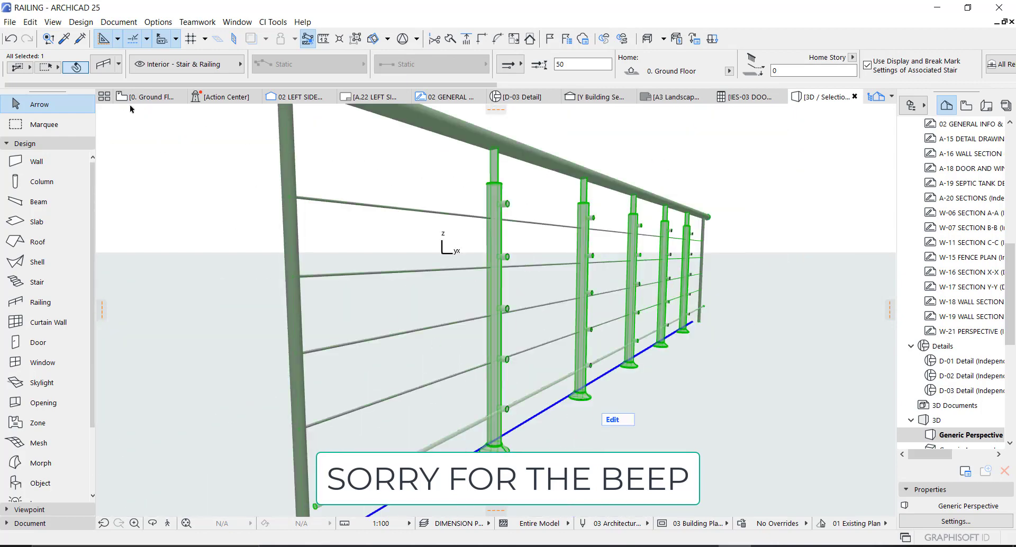
# Step: Set the second-lowest rail's height to 290 and give it a negative horizontal offset
pyautogui.hotkey('ctrl', 't')
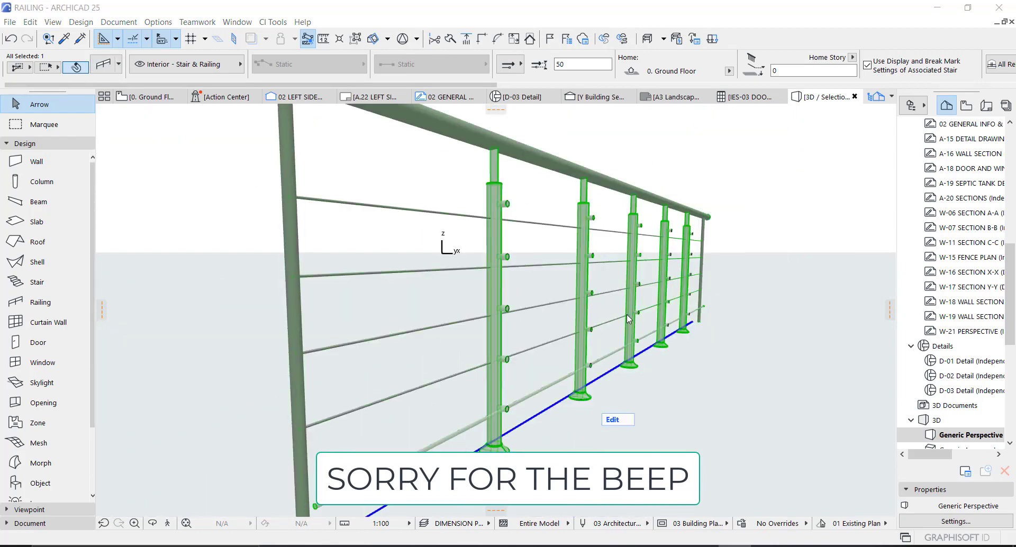
pyautogui.click(606, 170)
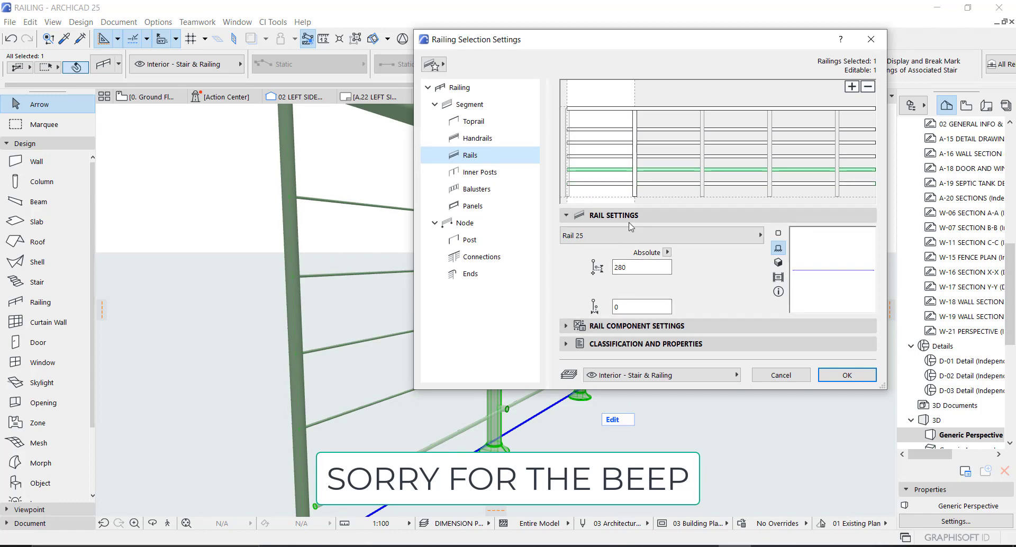
pyautogui.click(622, 269)
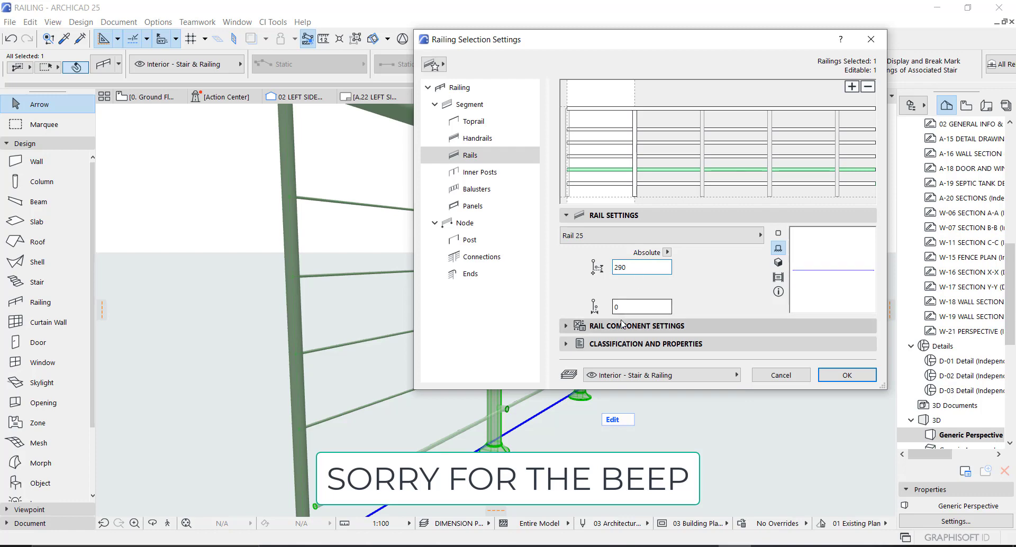
pyautogui.press('Right')
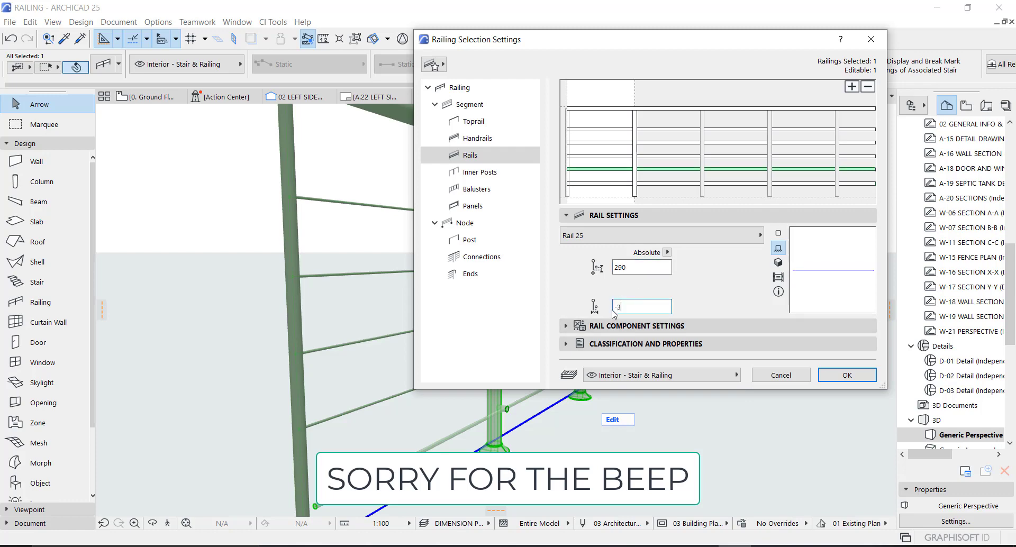
# Step: Set the second-lowest rail's linked profile height and width to 10
pyautogui.click(622, 327)
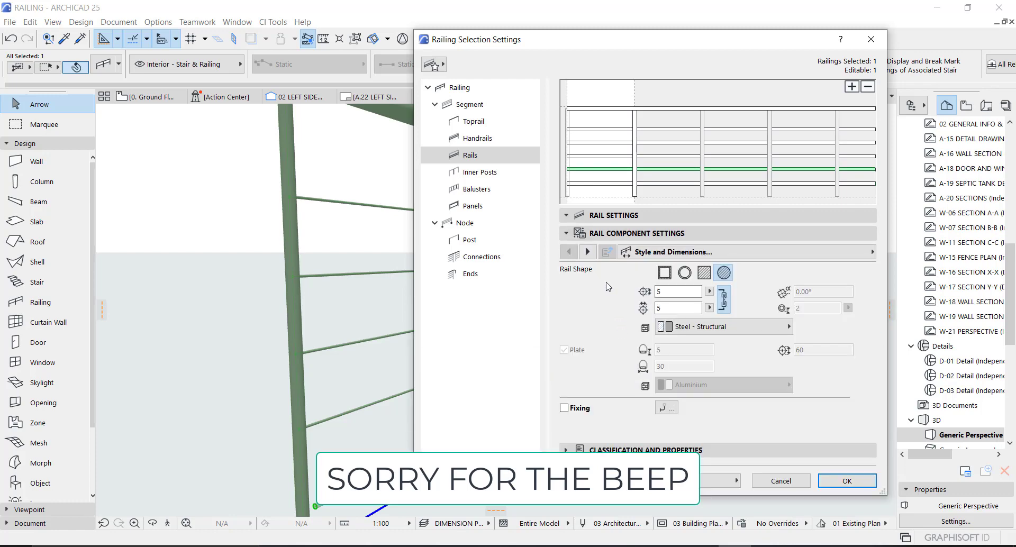
pyautogui.click(588, 258)
pyautogui.click(573, 254)
pyautogui.write('10')
pyautogui.press('Tab')
# Step: Override the second-lowest rail's surface with Metal - Stainless Steel in its 3D representation settings and apply the changes
pyautogui.click(588, 252)
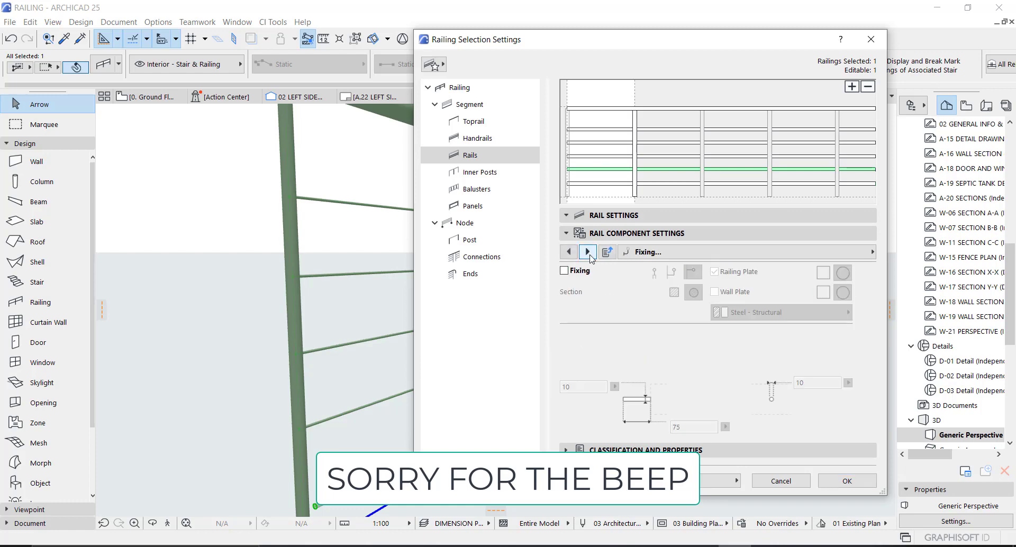
pyautogui.click(588, 253)
pyautogui.click(587, 252)
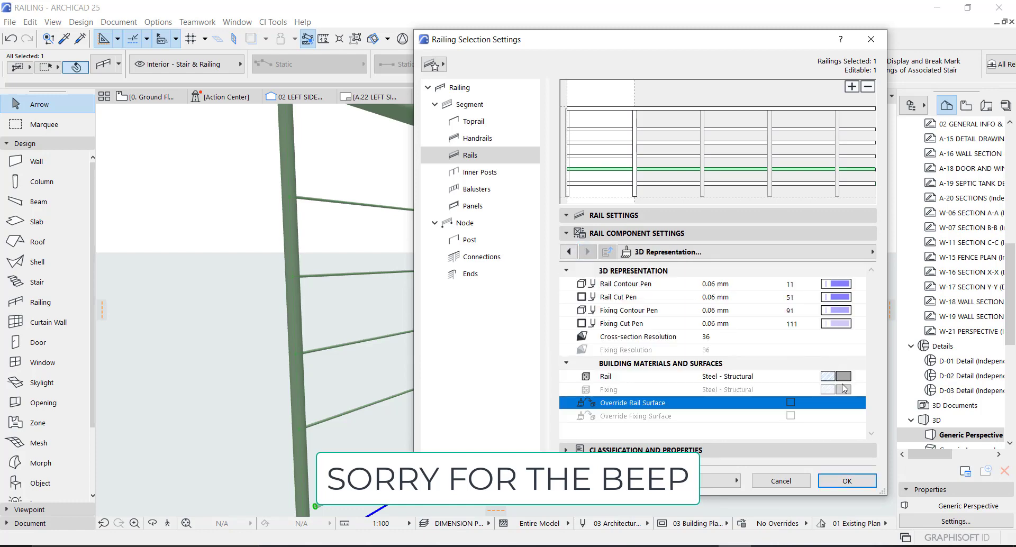
pyautogui.click(791, 403)
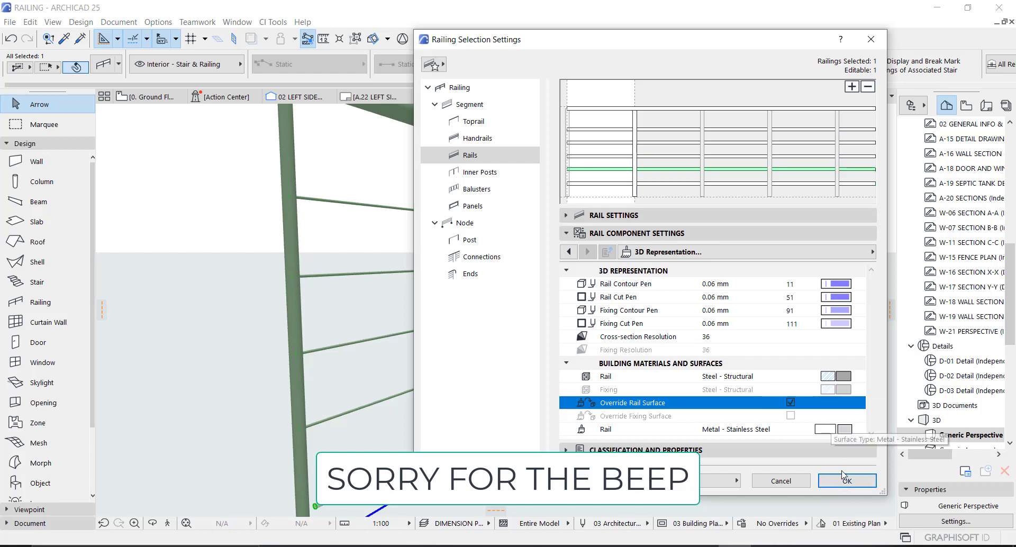
pyautogui.press('Return')
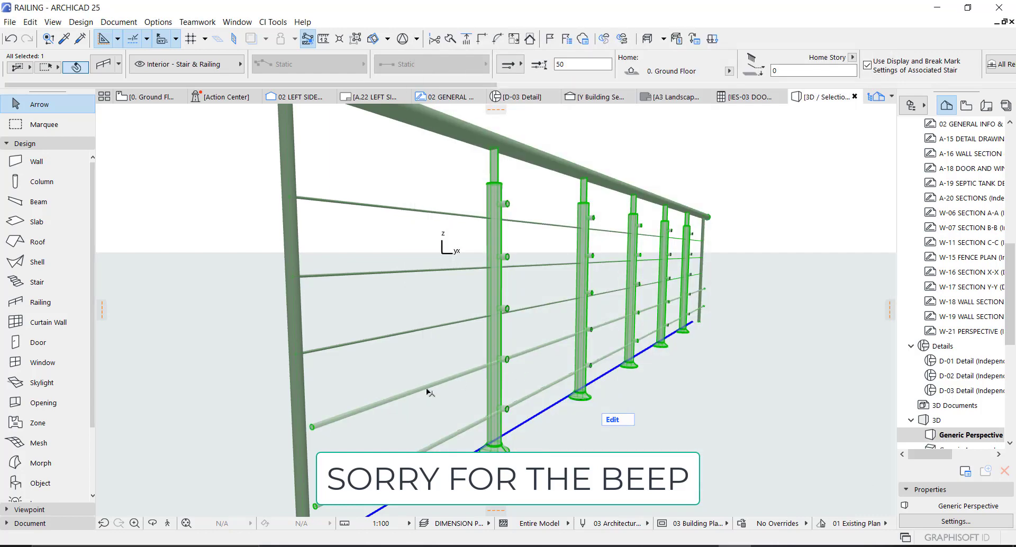
# Step: Enlarge the middle rail's linked profile dimensions and override its surface with Metal - Stainless Steel
pyautogui.scroll(2, 503, 375)
pyautogui.scroll(-8, 483, 332)
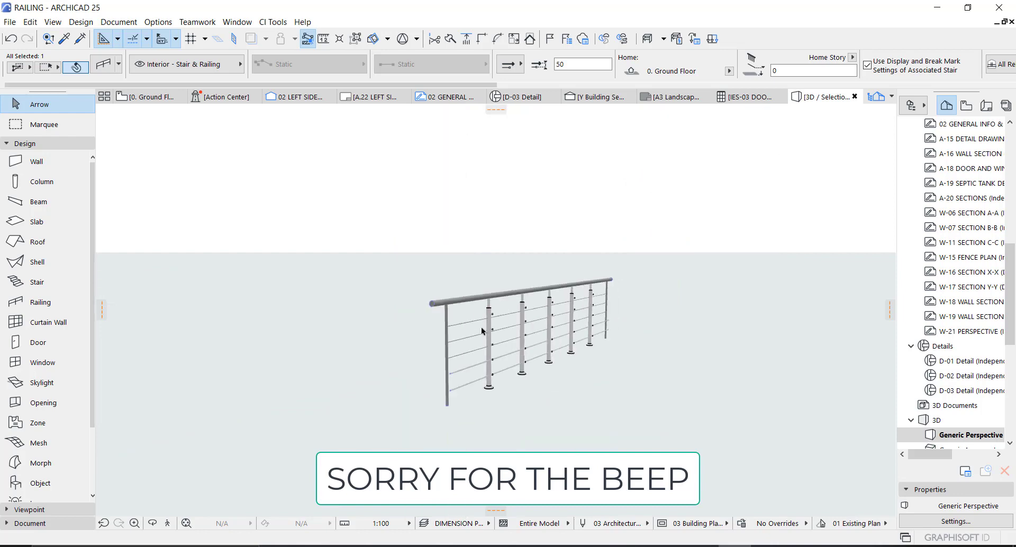
pyautogui.scroll(5, 483, 332)
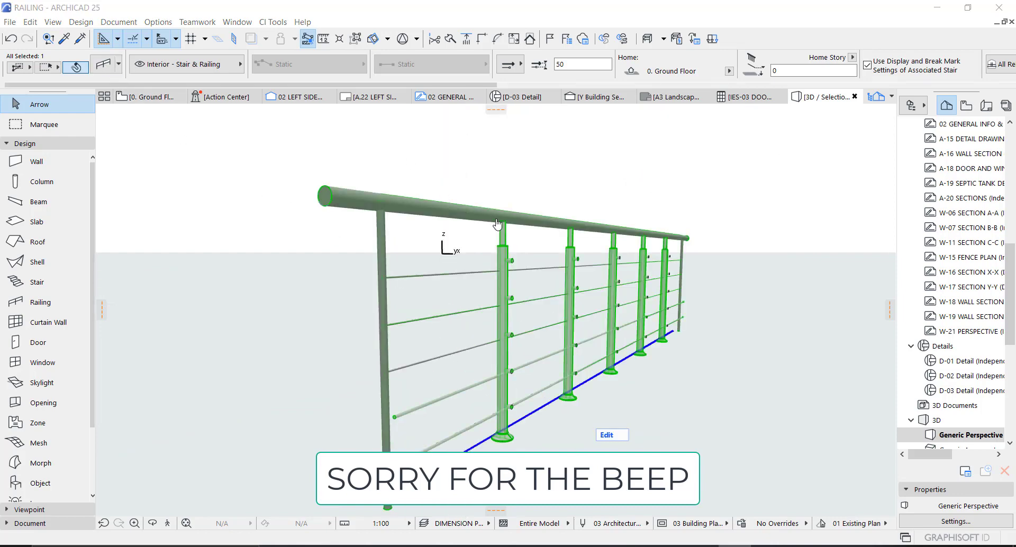
pyautogui.hotkey('ctrl', 't')
pyautogui.click(599, 158)
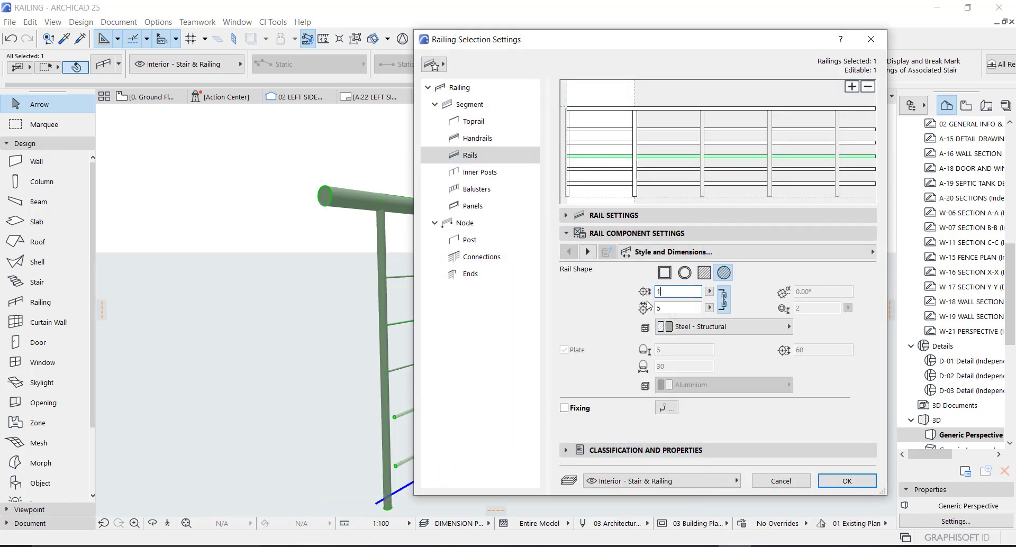
pyautogui.click(588, 255)
pyautogui.click(791, 404)
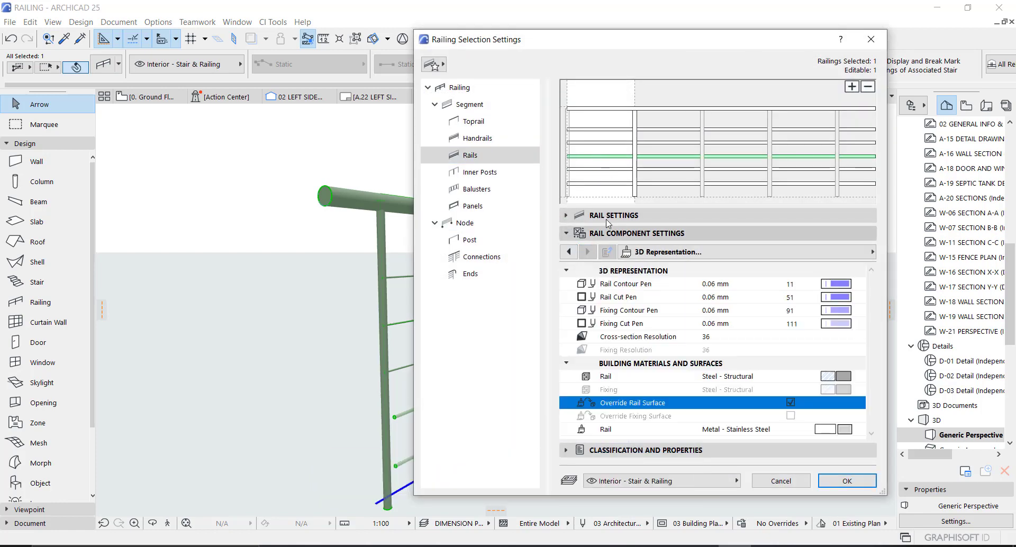
# Step: Adjust the middle rail's height and horizontal offset to line up with the post brackets
pyautogui.click(614, 216)
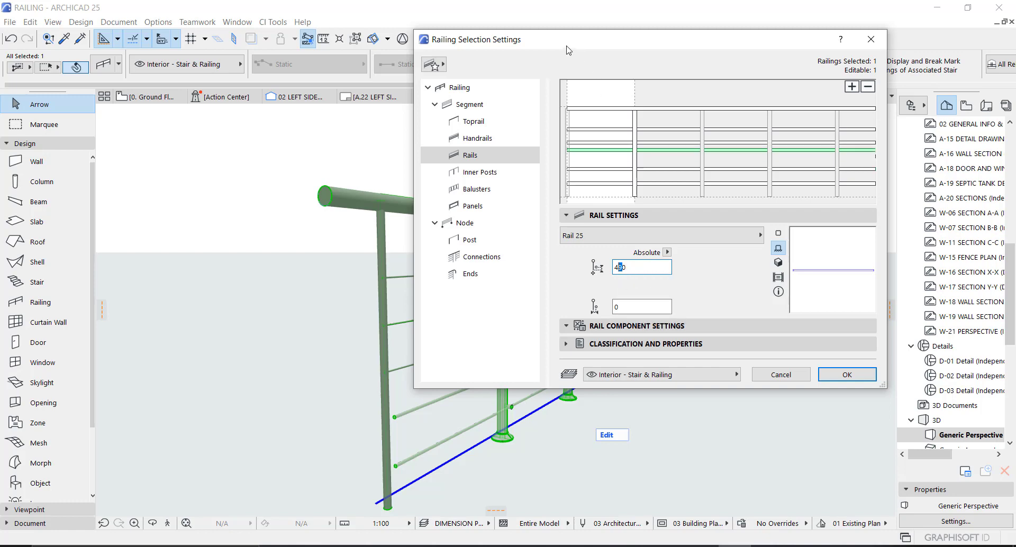
pyautogui.moveTo(567, 48); pyautogui.dragTo(748, 46)
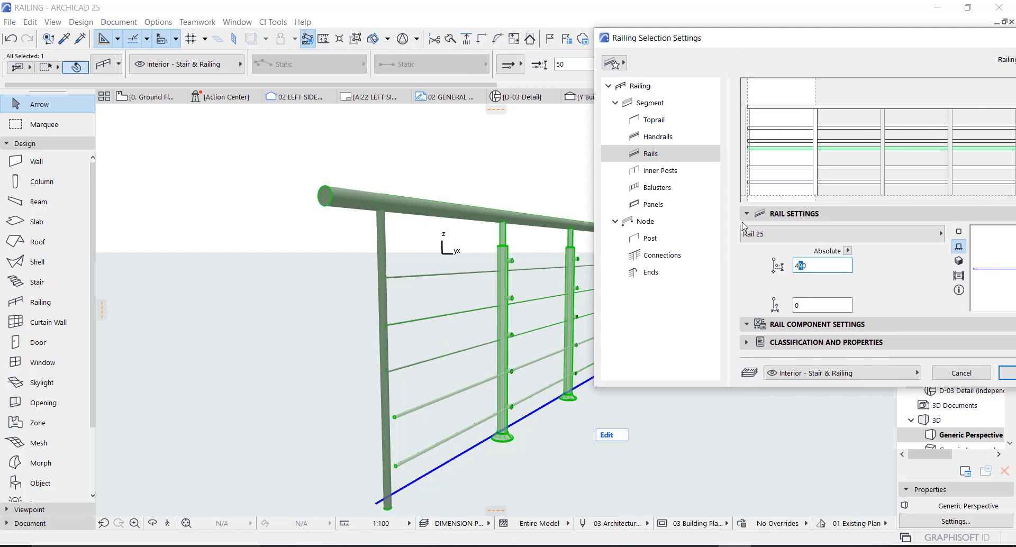
pyautogui.click(801, 302)
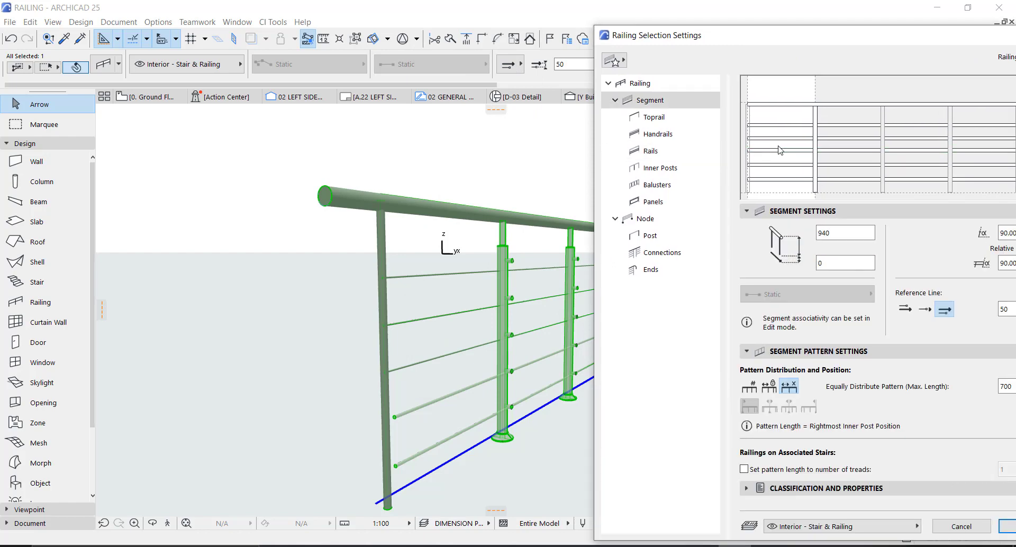
# Step: Give the fourth rail from the ground the same profile and surface settings as the rails below, and adjust its height and horizontal offset
pyautogui.click(780, 138)
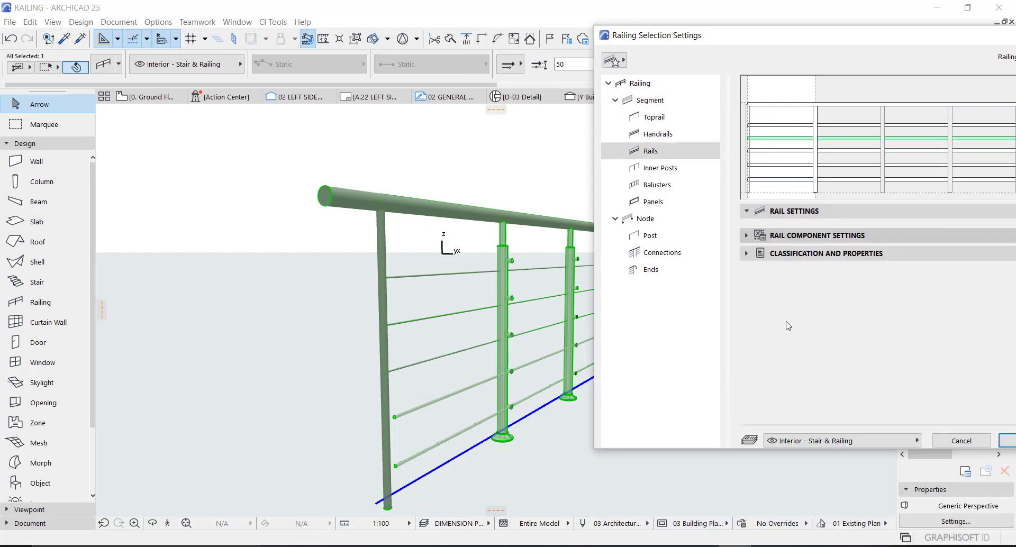
pyautogui.click(817, 230)
pyautogui.click(768, 247)
pyautogui.click(769, 247)
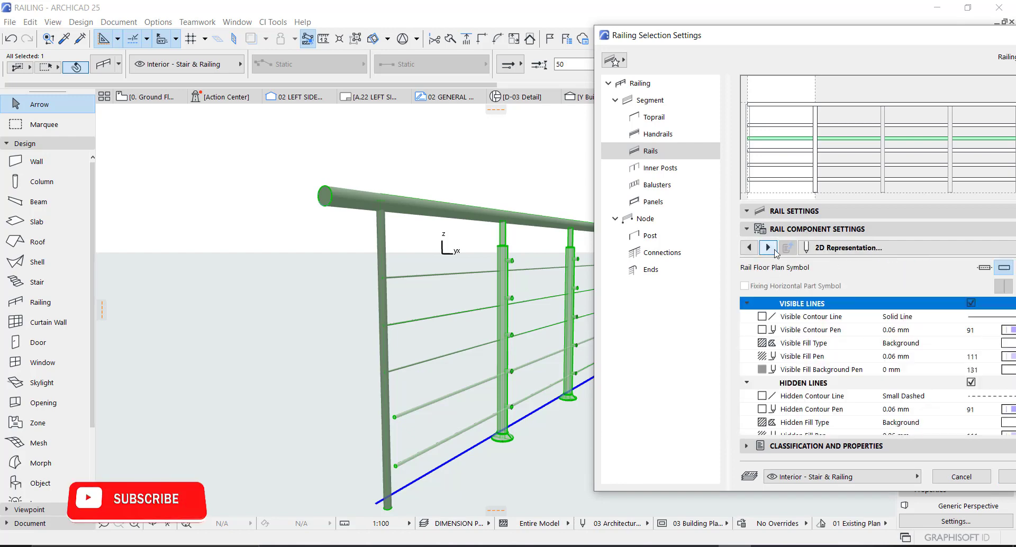
pyautogui.click(768, 247)
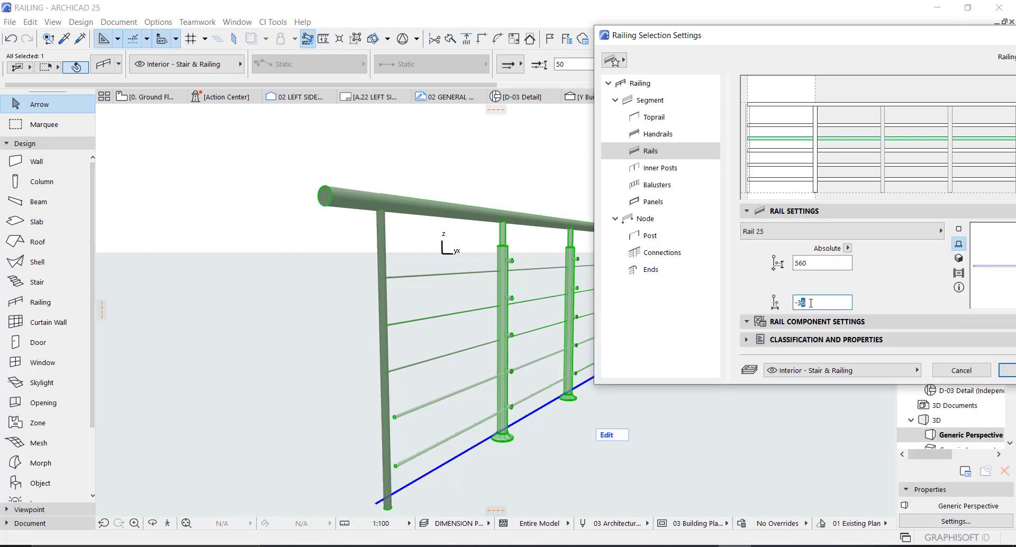
pyautogui.click(801, 263)
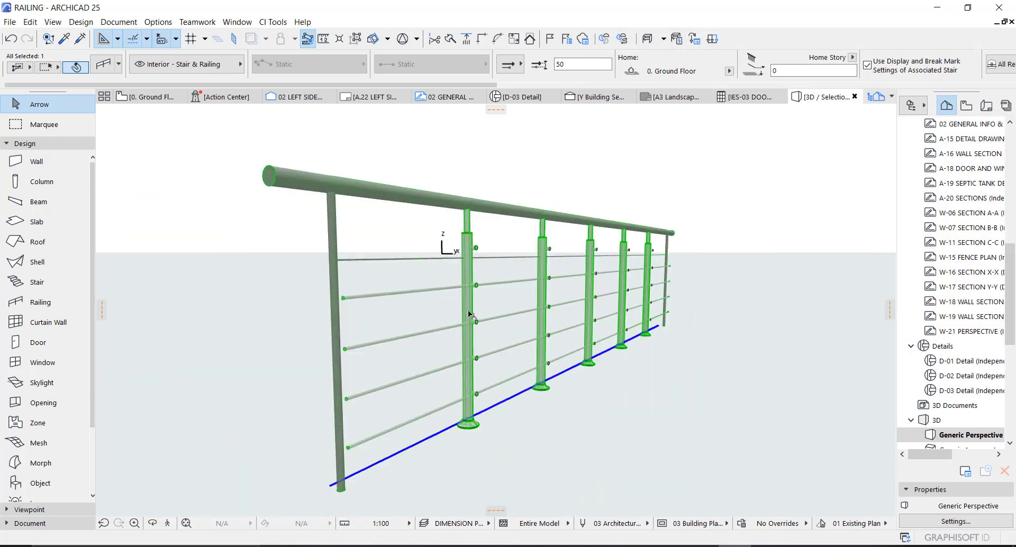
# Step: Set the height of the uppermost rail below the toprail to 740 and adjust its horizontal offset
pyautogui.hotkey('ctrl', 't')
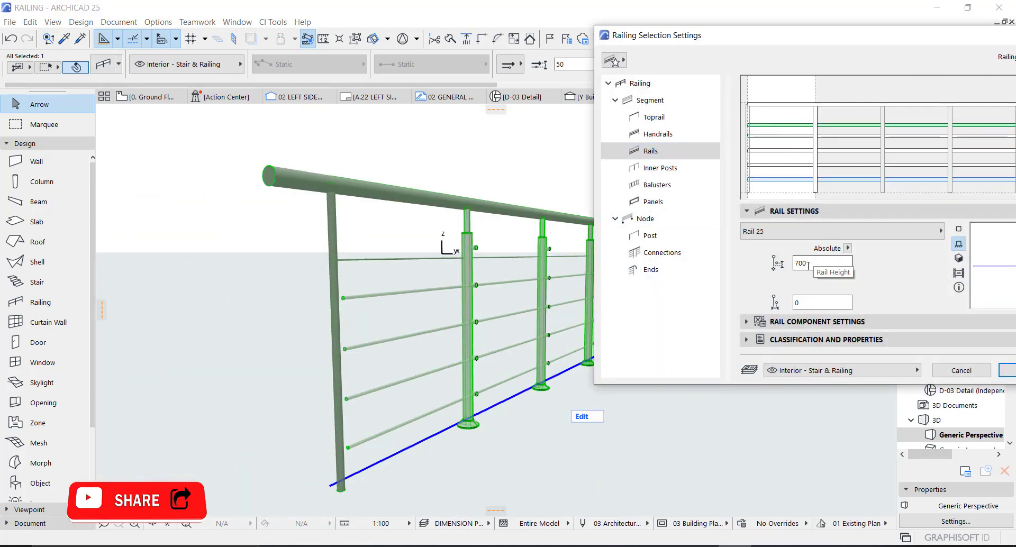
pyautogui.doubleClick(796, 263)
pyautogui.write('7')
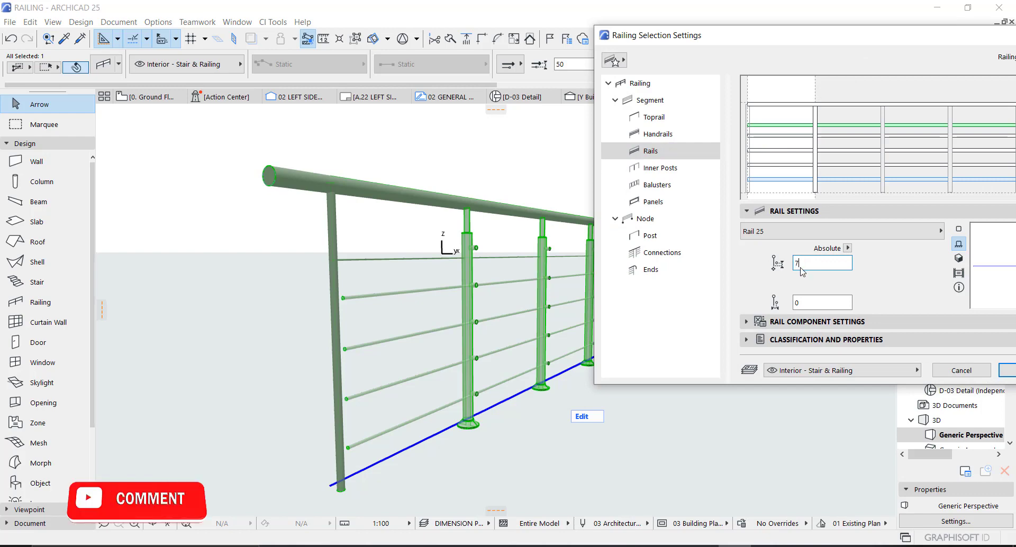
pyautogui.click(806, 297)
pyautogui.moveTo(804, 68); pyautogui.dragTo(553, 79)
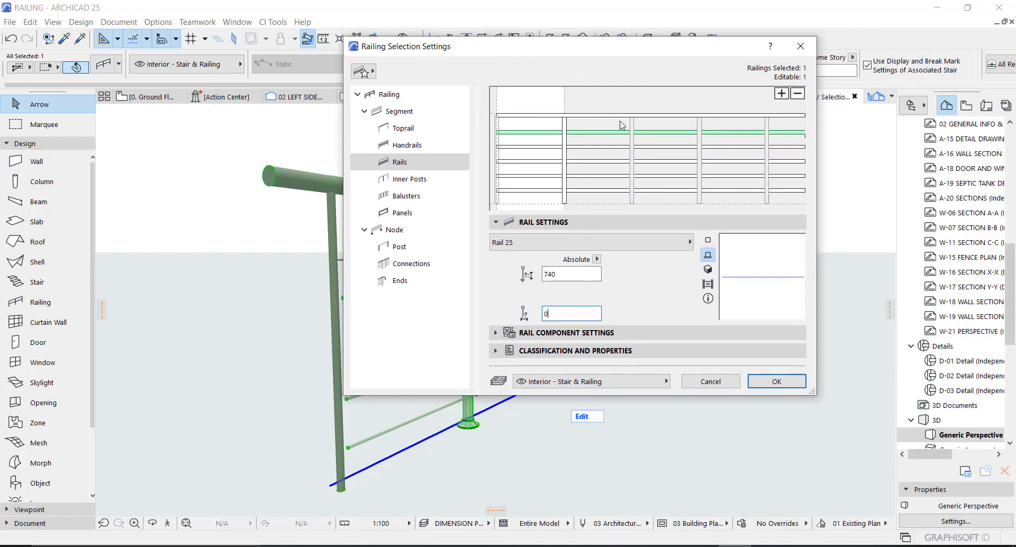
pyautogui.moveTo(379, 55); pyautogui.dragTo(80, 77)
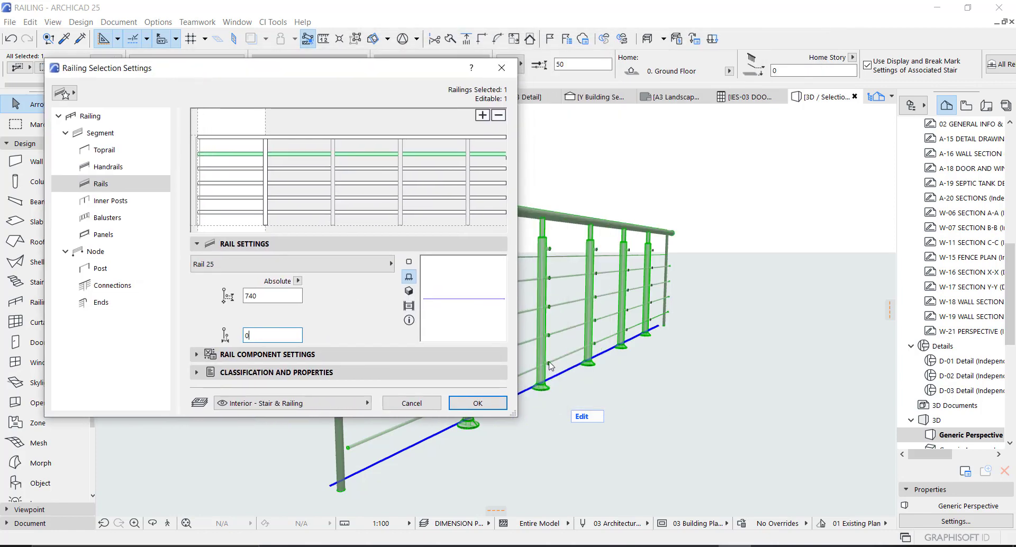
pyautogui.moveTo(260, 83); pyautogui.dragTo(374, 80)
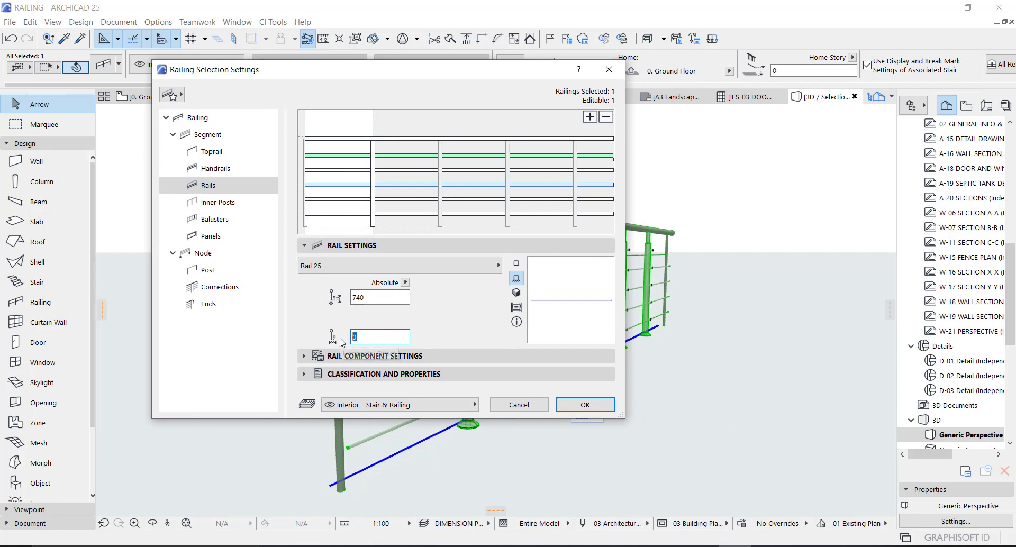
pyautogui.write('10')
# Step: Override the uppermost rail's surface with Metal - Stainless Steel in its 3D representation settings
pyautogui.click(384, 356)
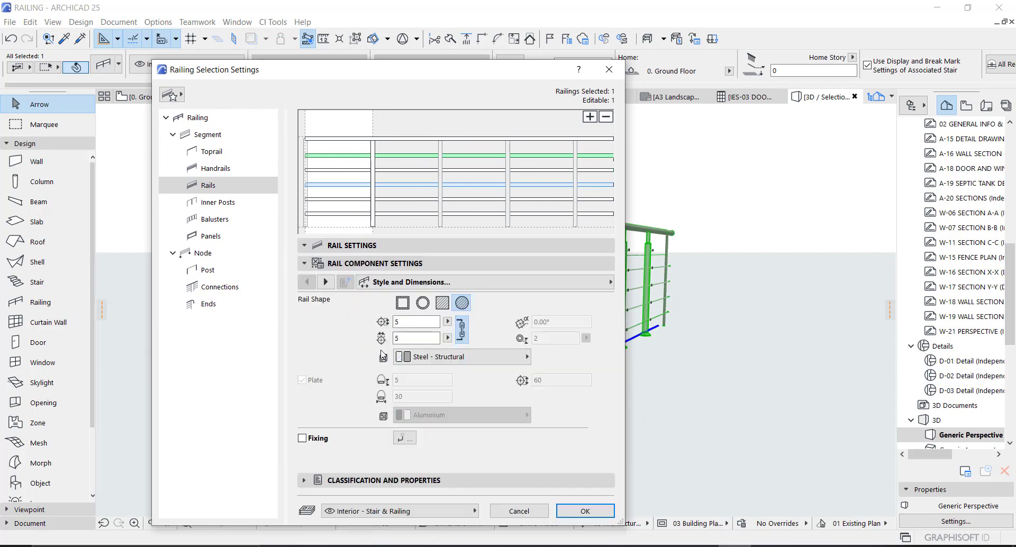
pyautogui.click(325, 281)
pyautogui.click(326, 281)
pyautogui.click(529, 433)
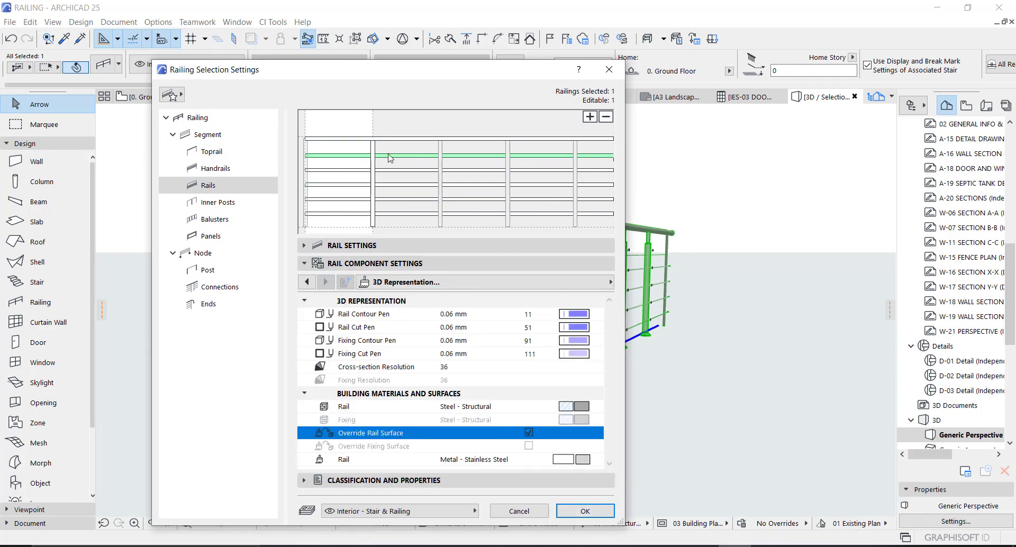
# Step: Override the toprail's surface with Metal - Stainless Steel in its 3D representation settings and apply the railing settings
pyautogui.click(390, 138)
pyautogui.click(325, 281)
pyautogui.click(325, 281)
pyautogui.click(528, 433)
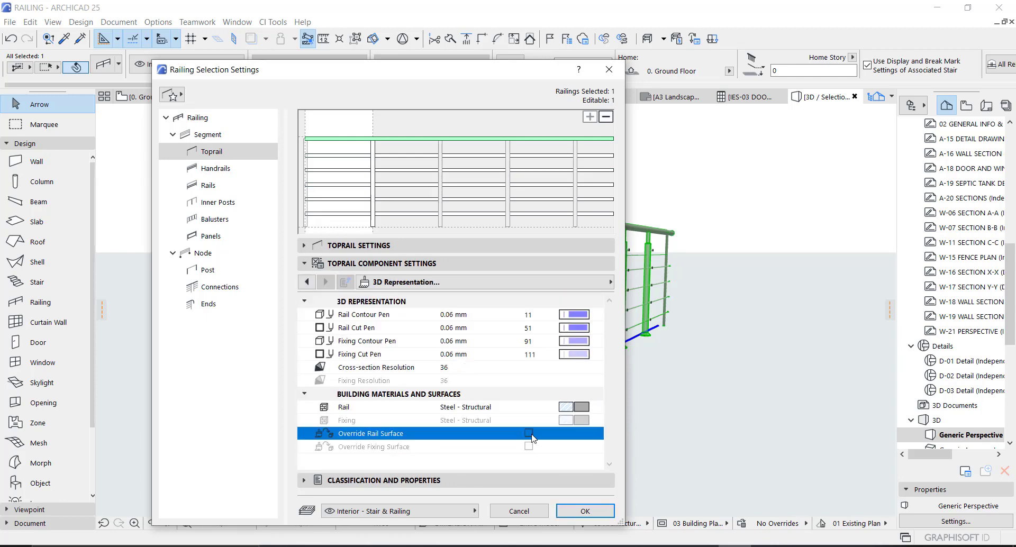
pyautogui.click(579, 509)
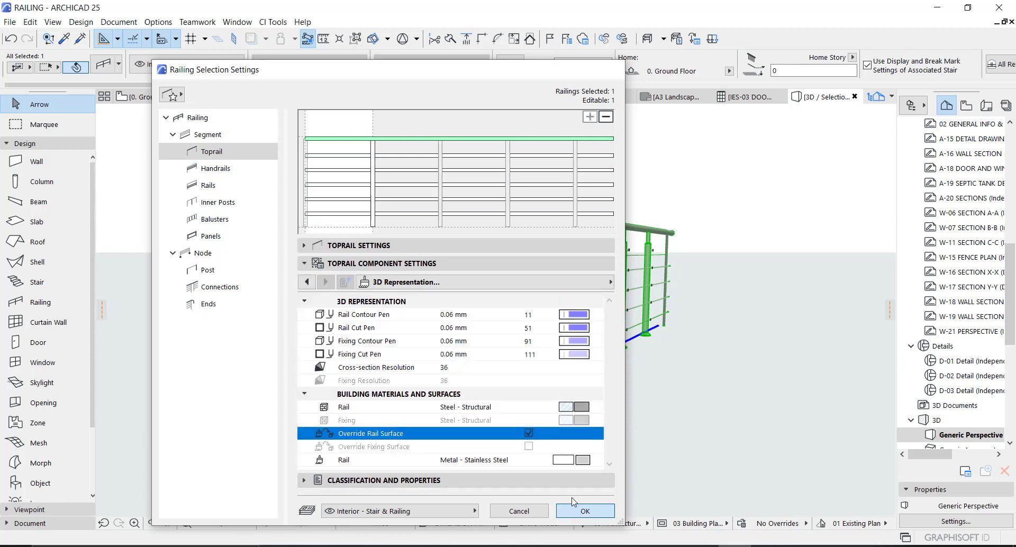
# Step: Set the toprail's straight end extension to 0 in the railing's node end settings and apply it
pyautogui.click(566, 461)
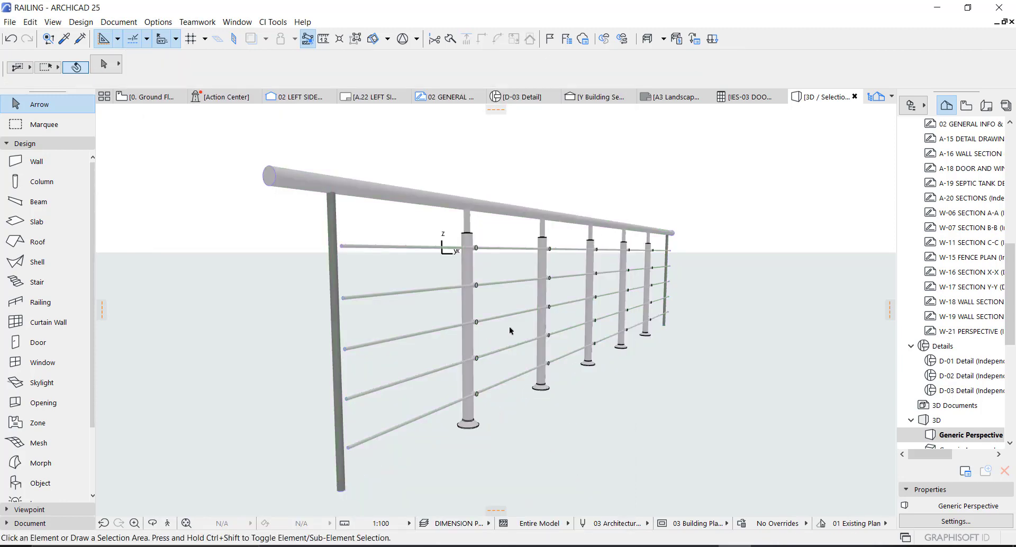
pyautogui.scroll(2, 509, 326)
pyautogui.keyDown('shift'); pyautogui.moveTo(528, 324); pyautogui.dragTo(707, 286, button='middle'); pyautogui.keyUp('shift')
pyautogui.doubleClick(706, 286)
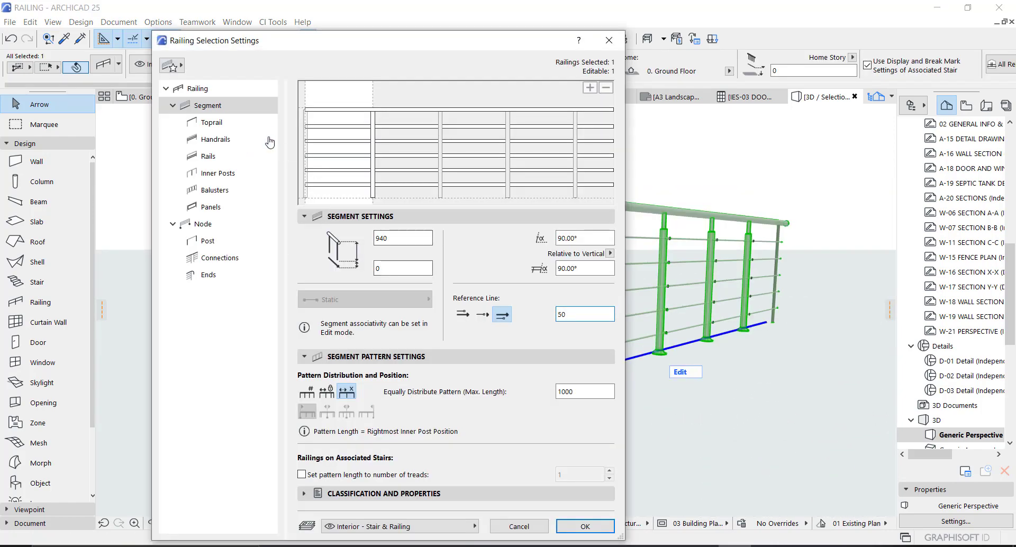
pyautogui.click(210, 275)
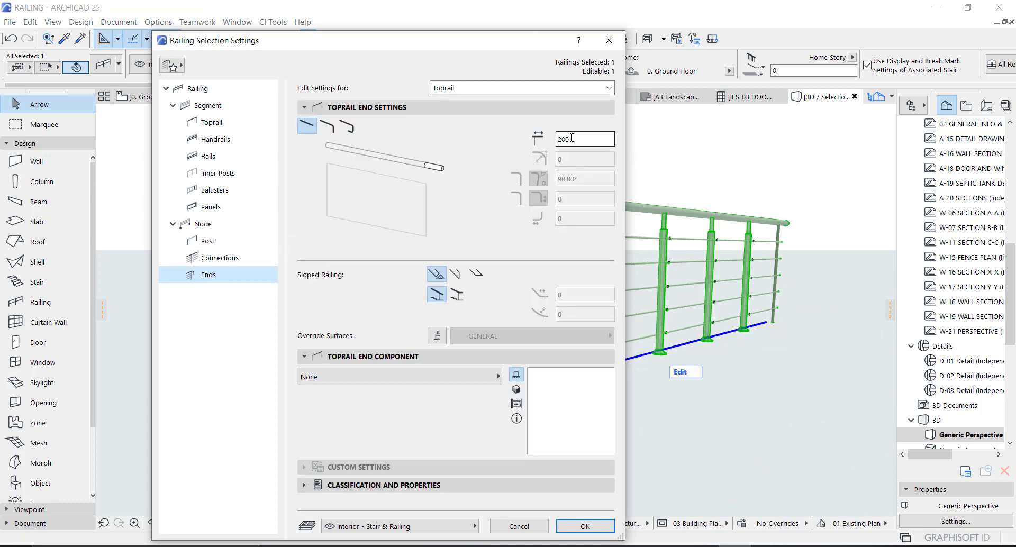
pyautogui.click(571, 138)
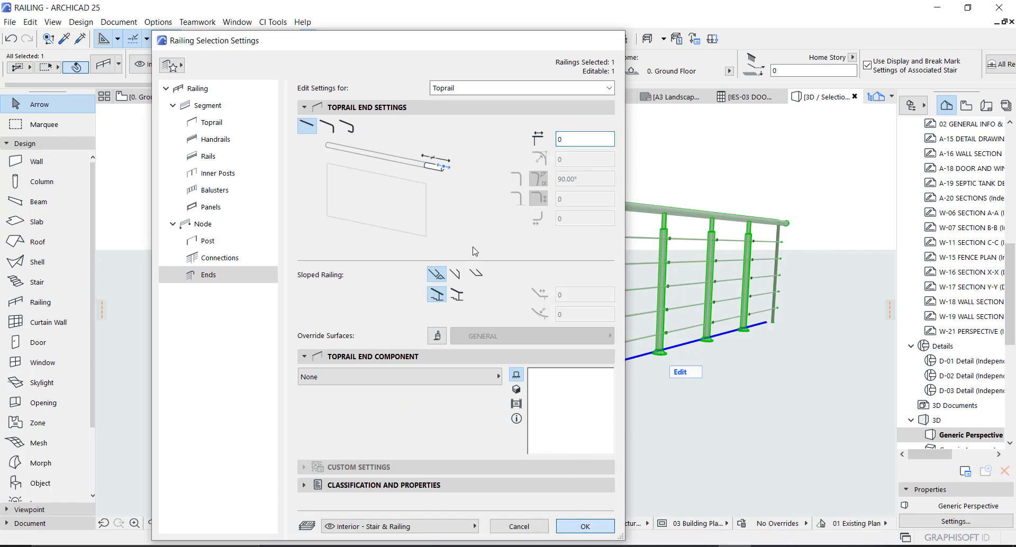
pyautogui.press('Return')
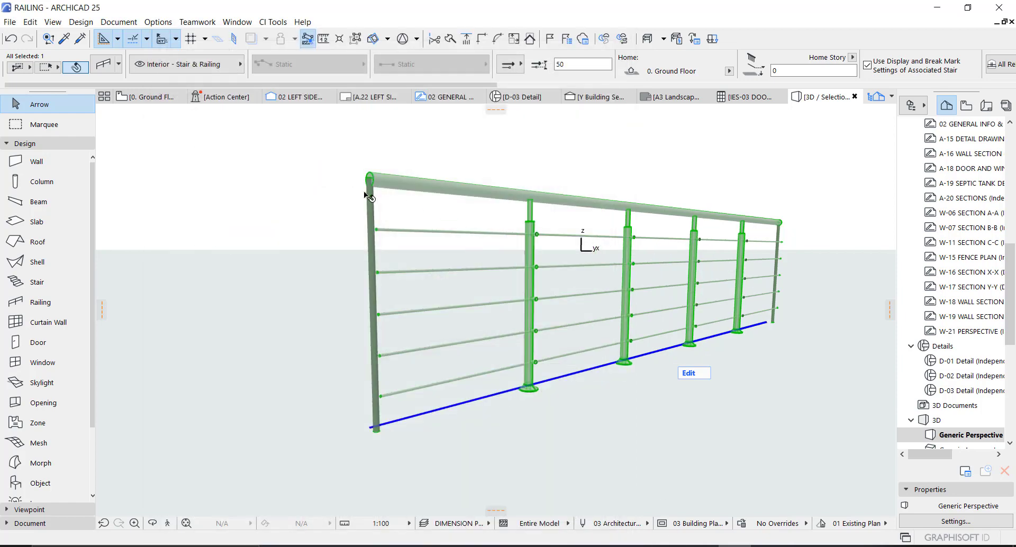
pyautogui.scroll(3, 587, 324)
pyautogui.press('Escape')
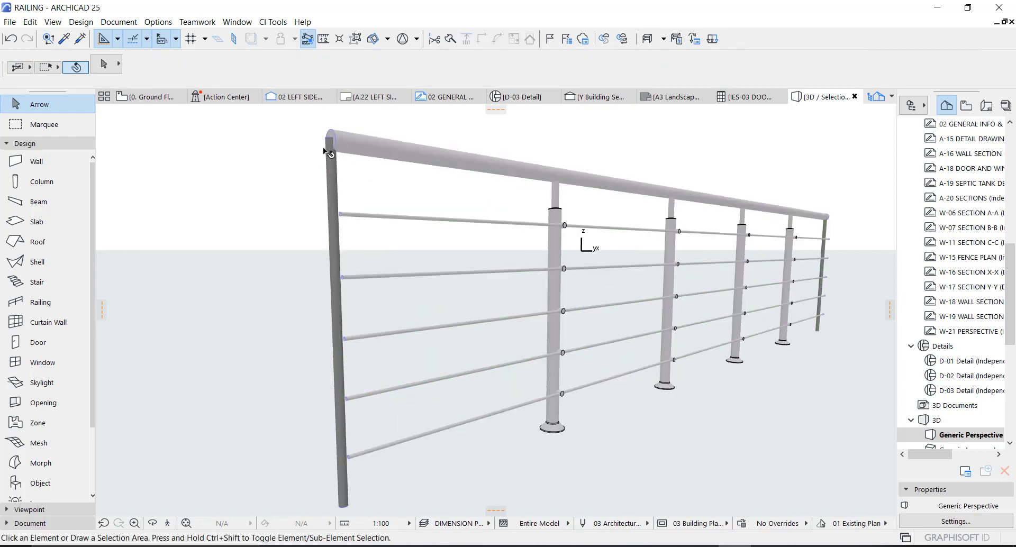
# Step: Assign the custom POST 33 library part to the railing's node posts and apply the railing settings
pyautogui.hotkey('ctrl', 'a')
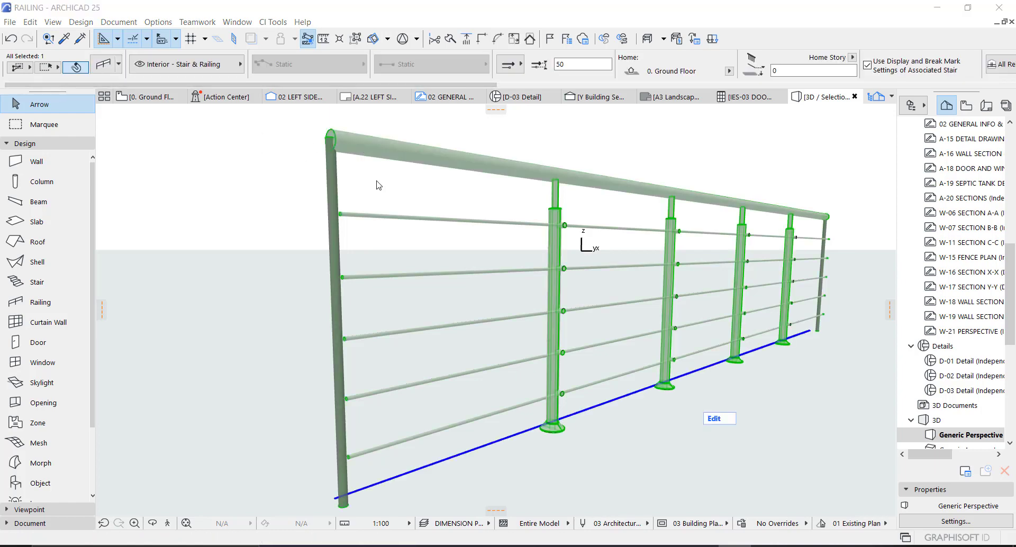
pyautogui.hotkey('ctrl', 't')
pyautogui.click(205, 243)
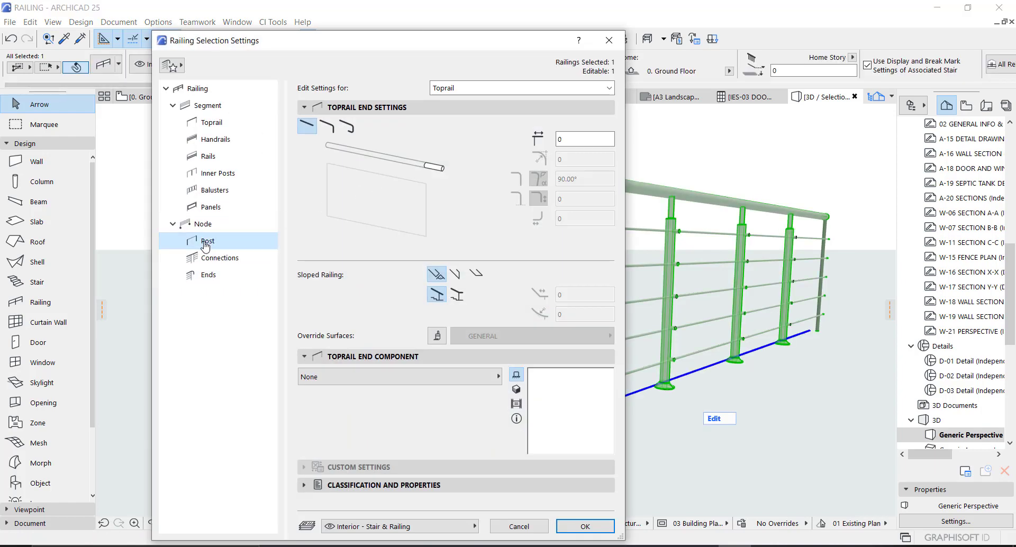
pyautogui.click(402, 108)
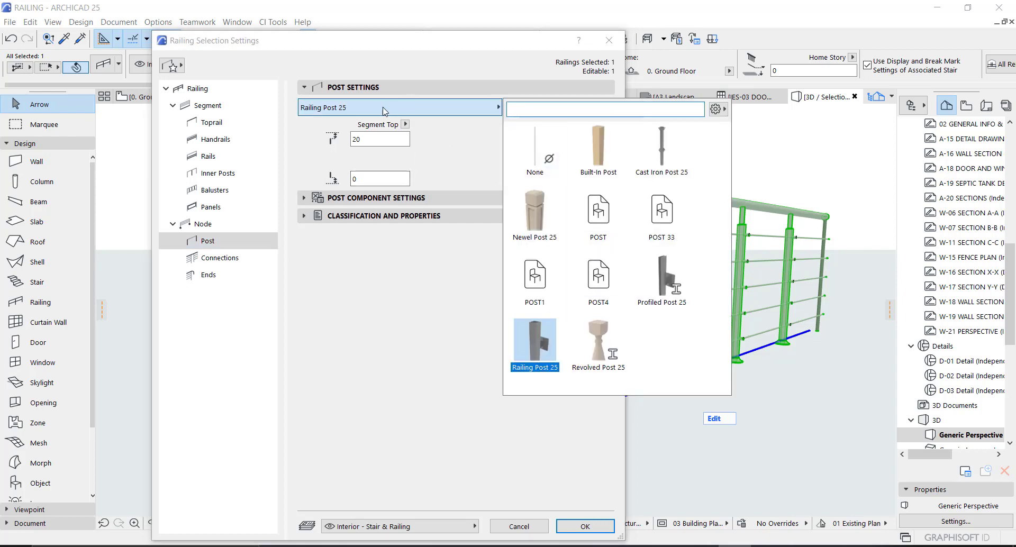
pyautogui.click(385, 109)
pyautogui.click(386, 109)
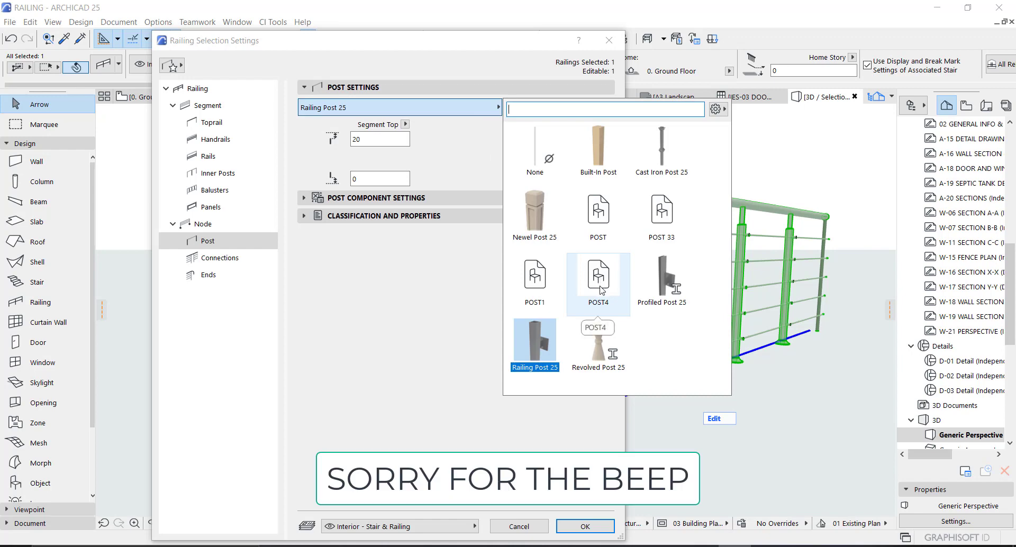
pyautogui.click(662, 217)
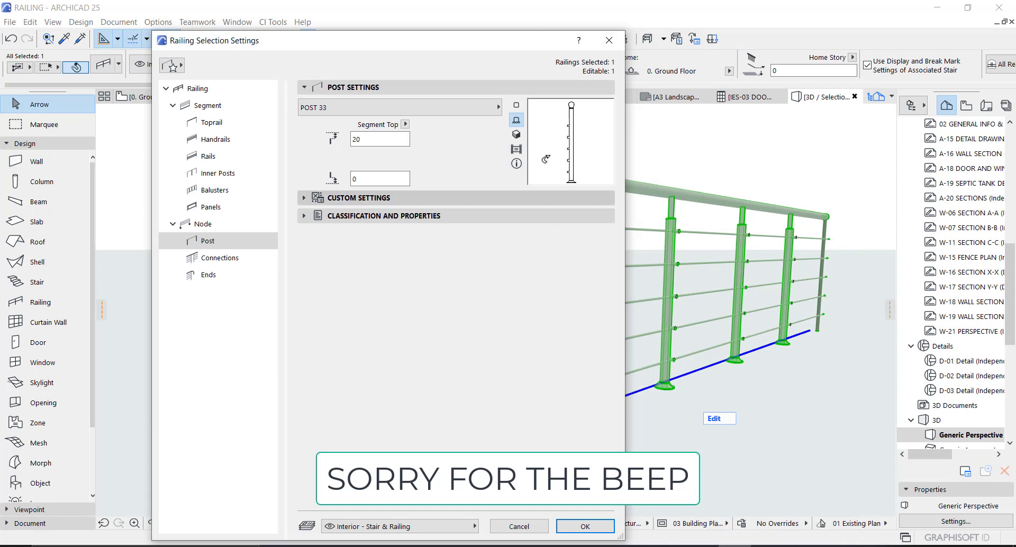
pyautogui.click(359, 199)
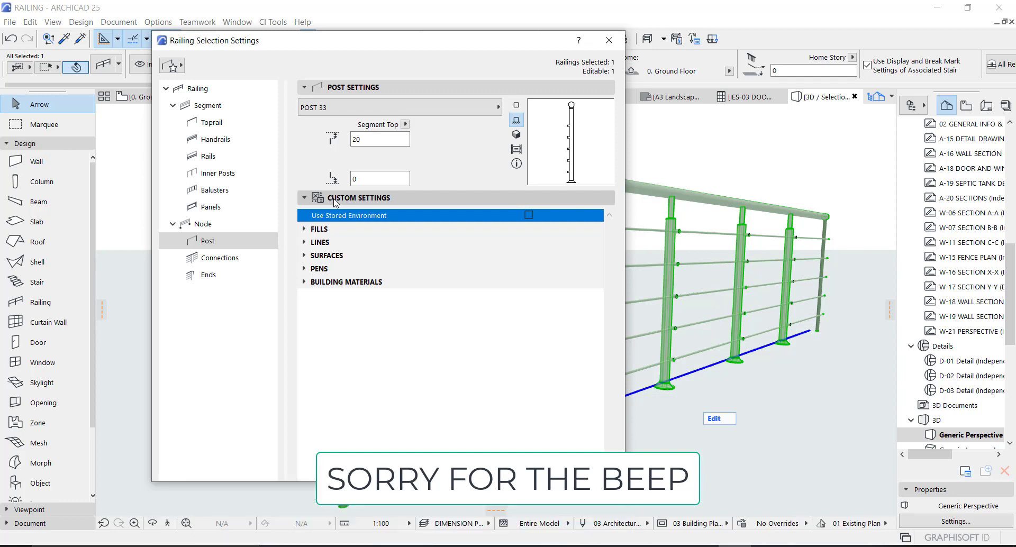
pyautogui.click(335, 199)
pyautogui.click(580, 271)
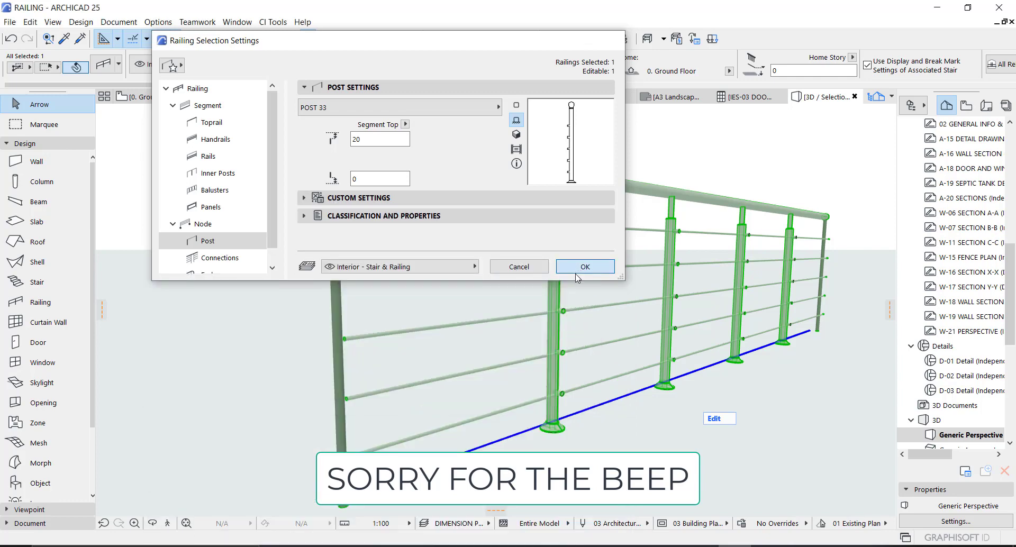
# Step: Stretch the railing outward along its own line at both the near end and the far end
pyautogui.scroll(-3, 406, 333)
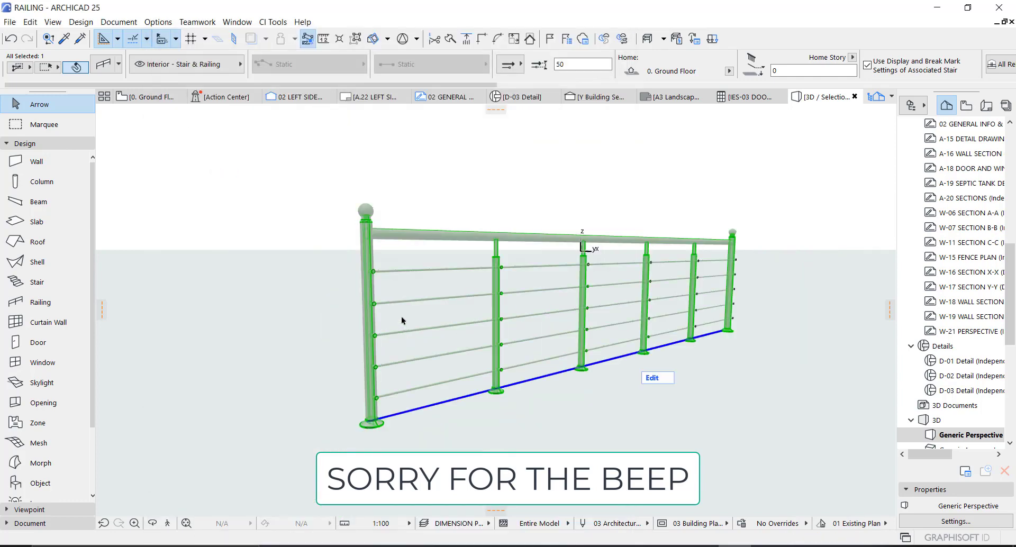
pyautogui.keyDown('shift'); pyautogui.moveTo(406, 299); pyautogui.dragTo(463, 334, button='middle'); pyautogui.keyUp('shift')
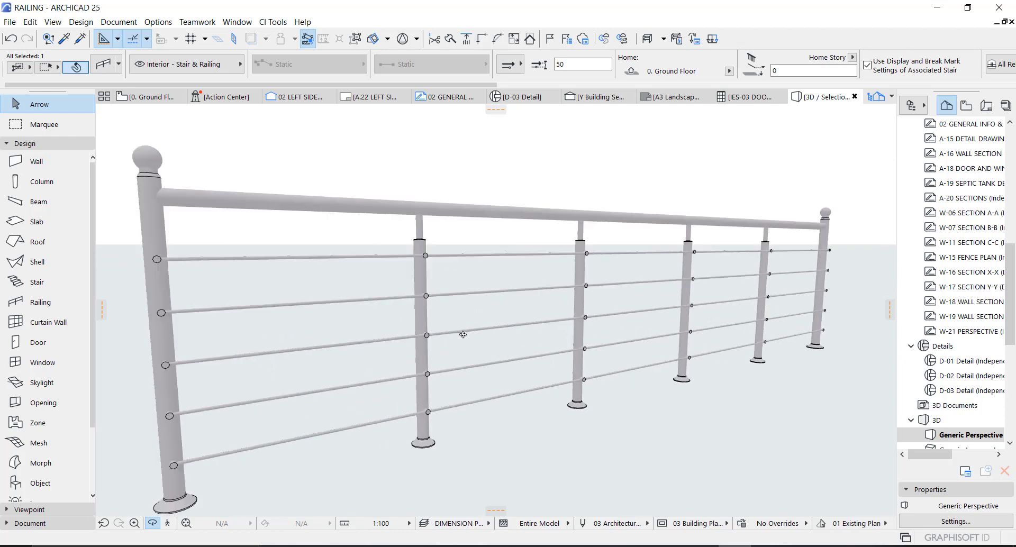
pyautogui.moveTo(542, 297)
pyautogui.keyDown('shift'); pyautogui.mouseDown(button='middle')
pyautogui.moveTo(642, 281)
pyautogui.moveTo(603, 339)
pyautogui.moveTo(667, 363)
pyautogui.moveTo(579, 306)
pyautogui.moveTo(494, 291)
pyautogui.moveTo(485, 268)
pyautogui.moveTo(519, 261)
pyautogui.moveTo(532, 287)
pyautogui.mouseUp(button='middle'); pyautogui.keyUp('shift')
pyautogui.scroll(-3, 496, 310)
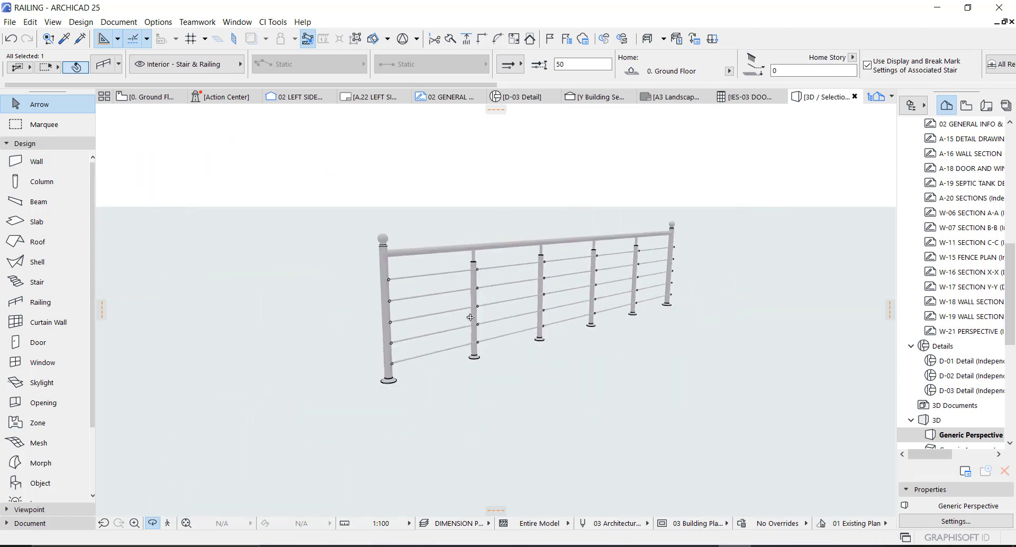
pyautogui.click(388, 381)
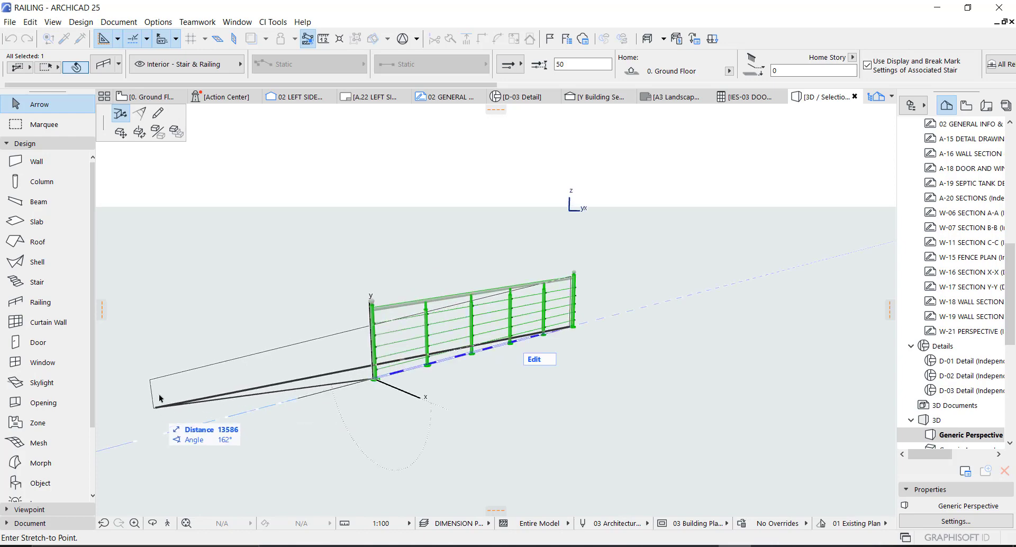
pyautogui.click(179, 435)
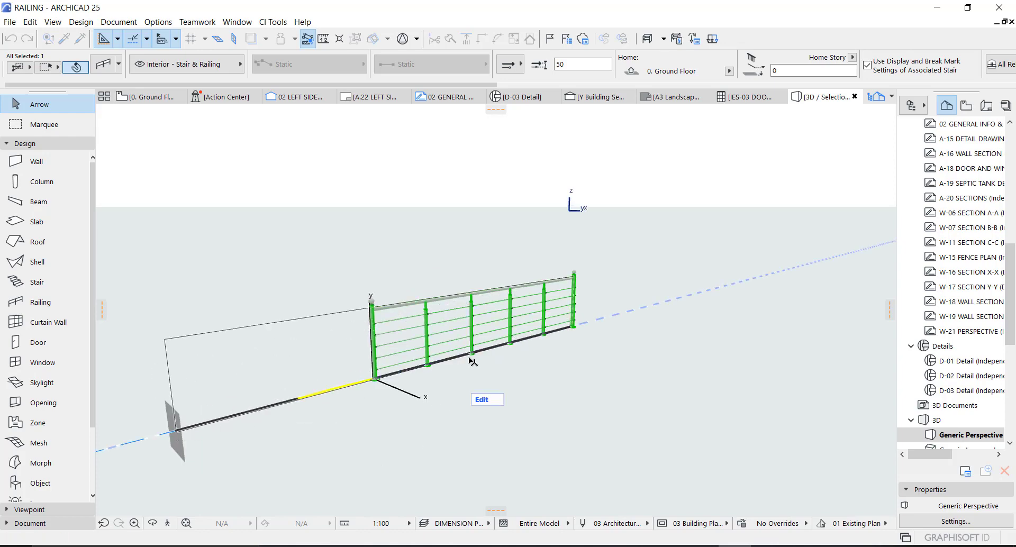
pyautogui.click(575, 329)
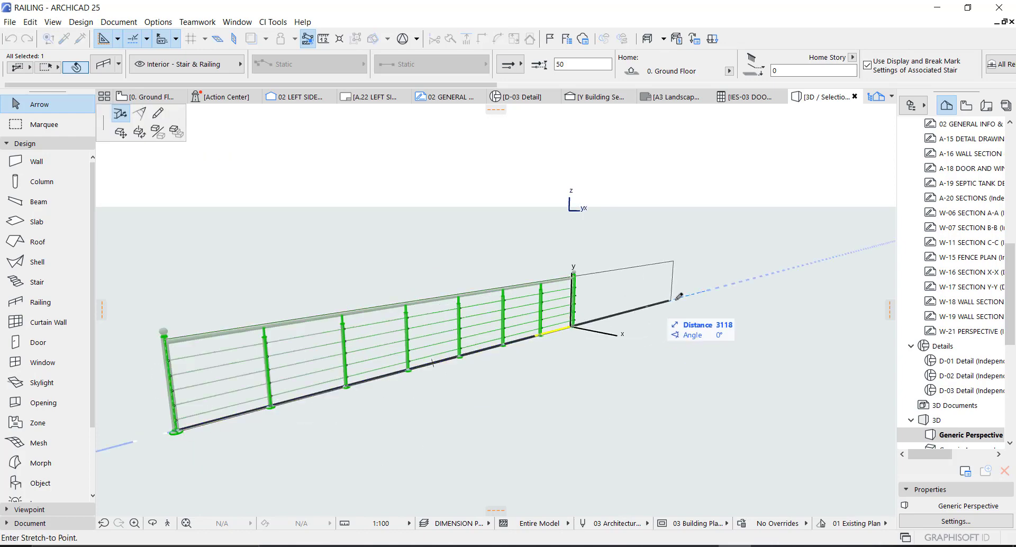
pyautogui.click(715, 287)
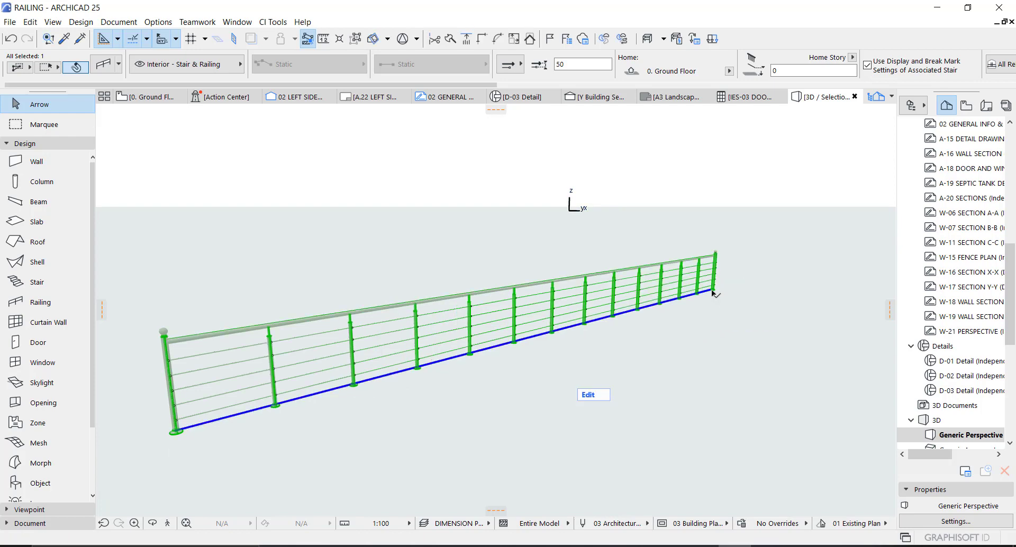
# Step: Continue the railing from its far end with five straight segments that angle back alongside the original run, and finish the path
pyautogui.click(714, 291)
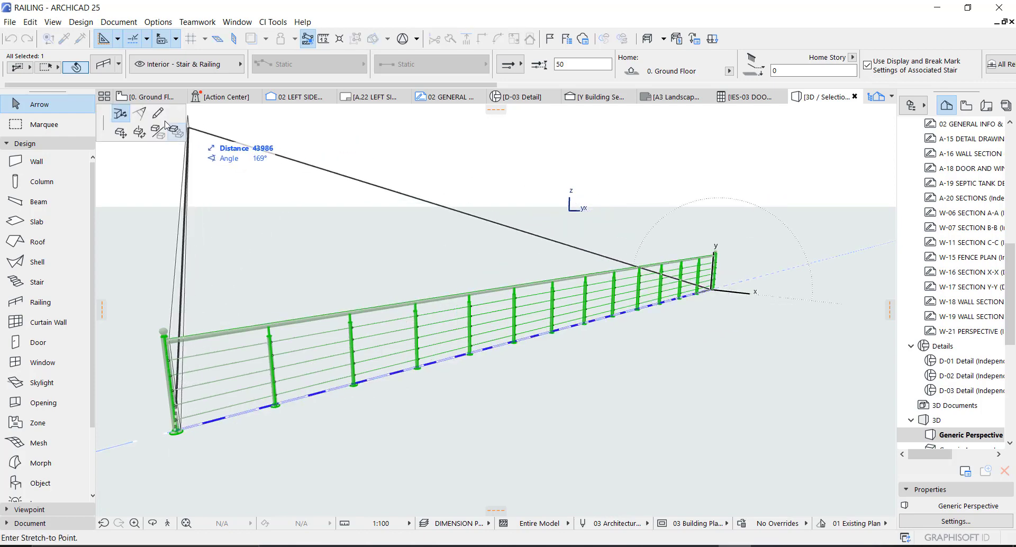
pyautogui.click(713, 289)
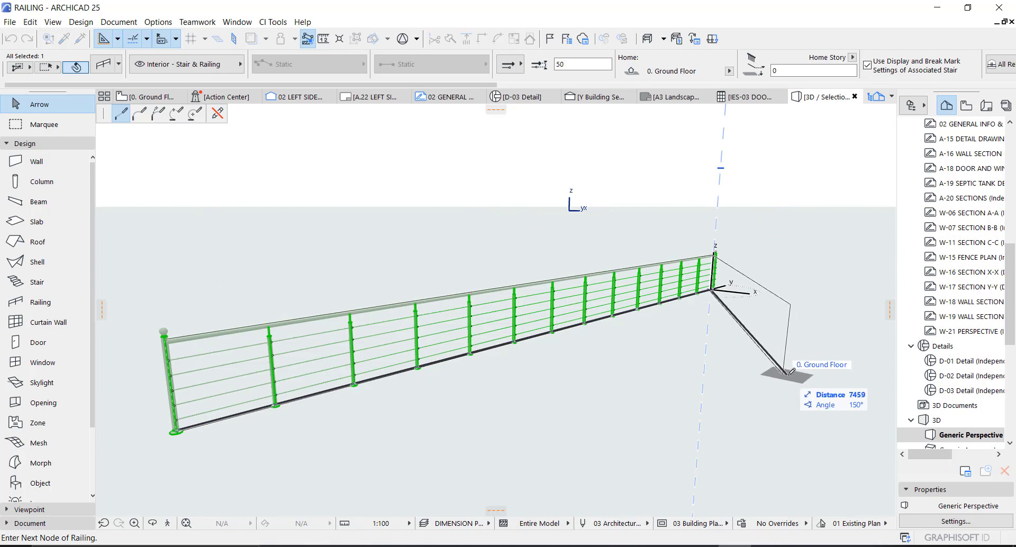
pyautogui.click(787, 375)
pyautogui.click(599, 438)
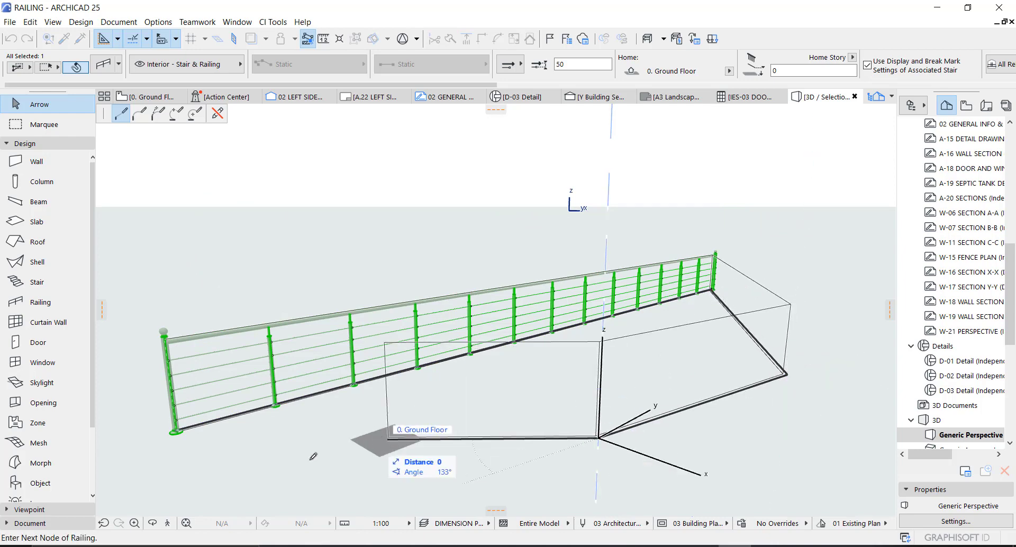
pyautogui.click(375, 442)
pyautogui.click(259, 483)
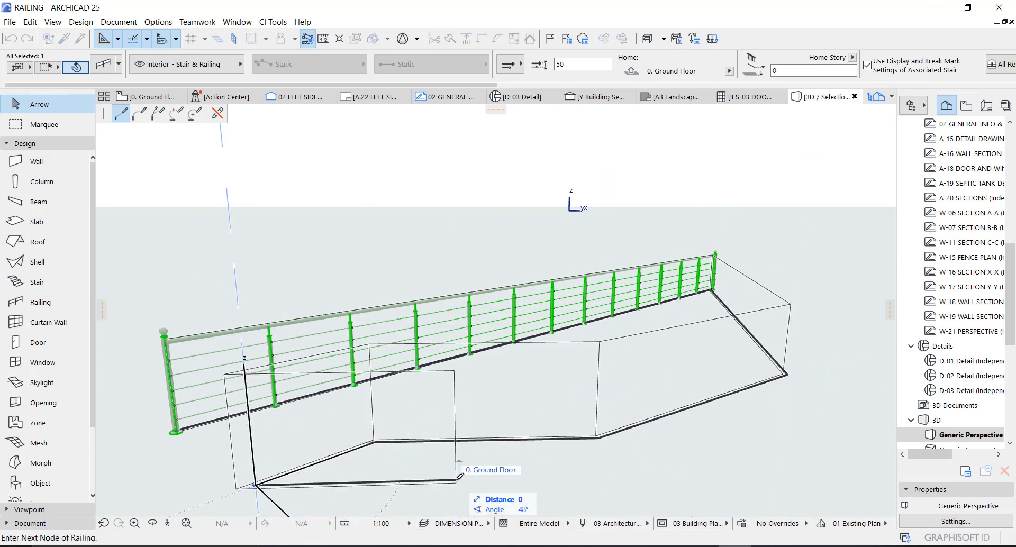
pyautogui.click(457, 480)
pyautogui.rightClick(456, 480)
pyautogui.click(480, 455)
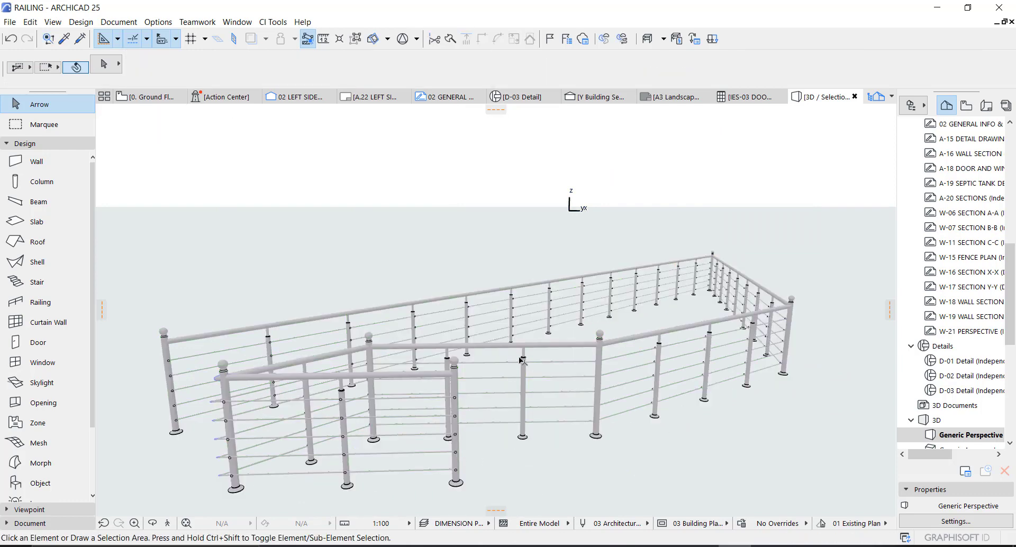
pyautogui.keyDown('shift'); pyautogui.moveTo(523, 361); pyautogui.dragTo(620, 329, button='middle'); pyautogui.keyUp('shift')
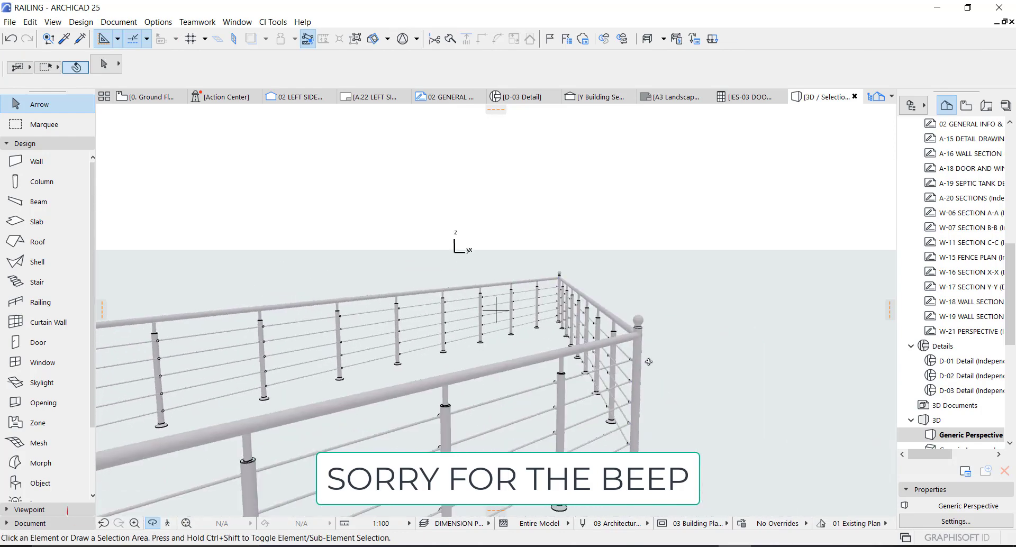
pyautogui.keyDown('shift'); pyautogui.moveTo(649, 362); pyautogui.dragTo(580, 327, button='middle'); pyautogui.keyUp('shift')
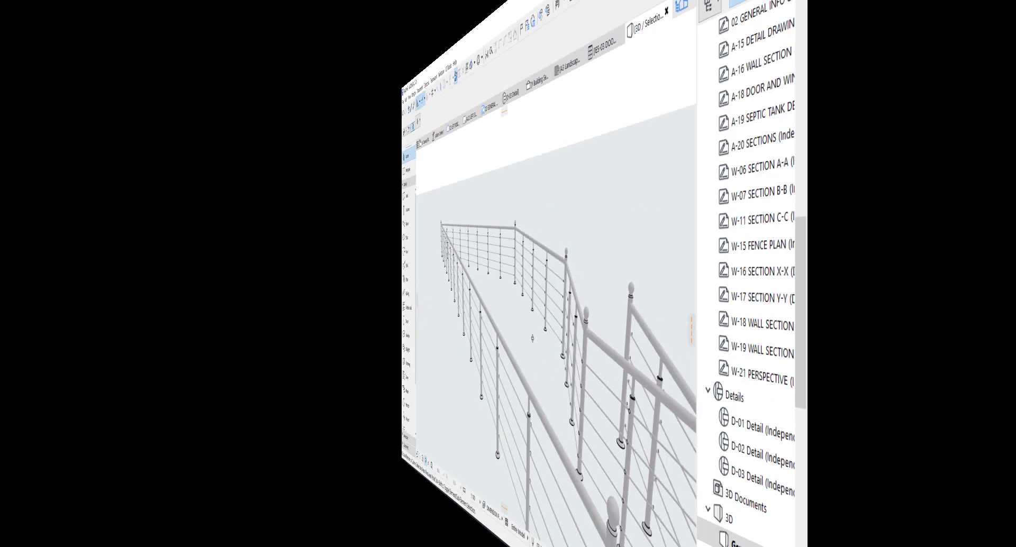